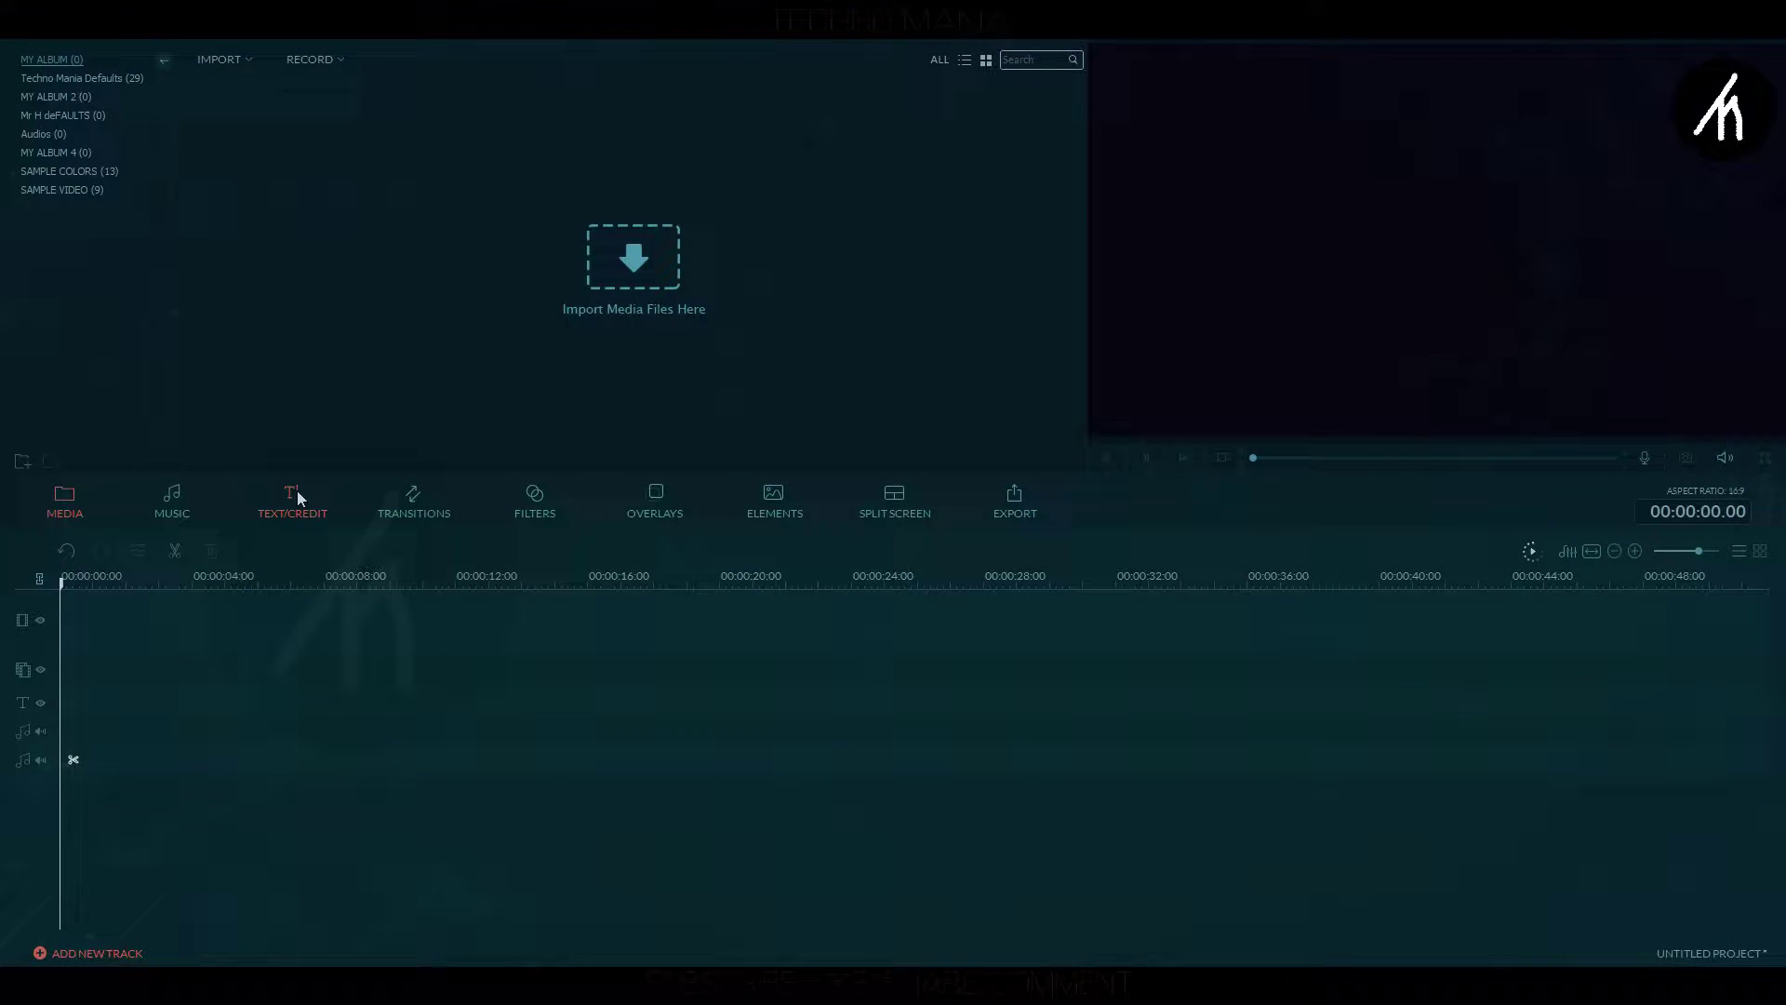
Add the Title 26 template to the text track and start editing its text
left_click(297, 492)
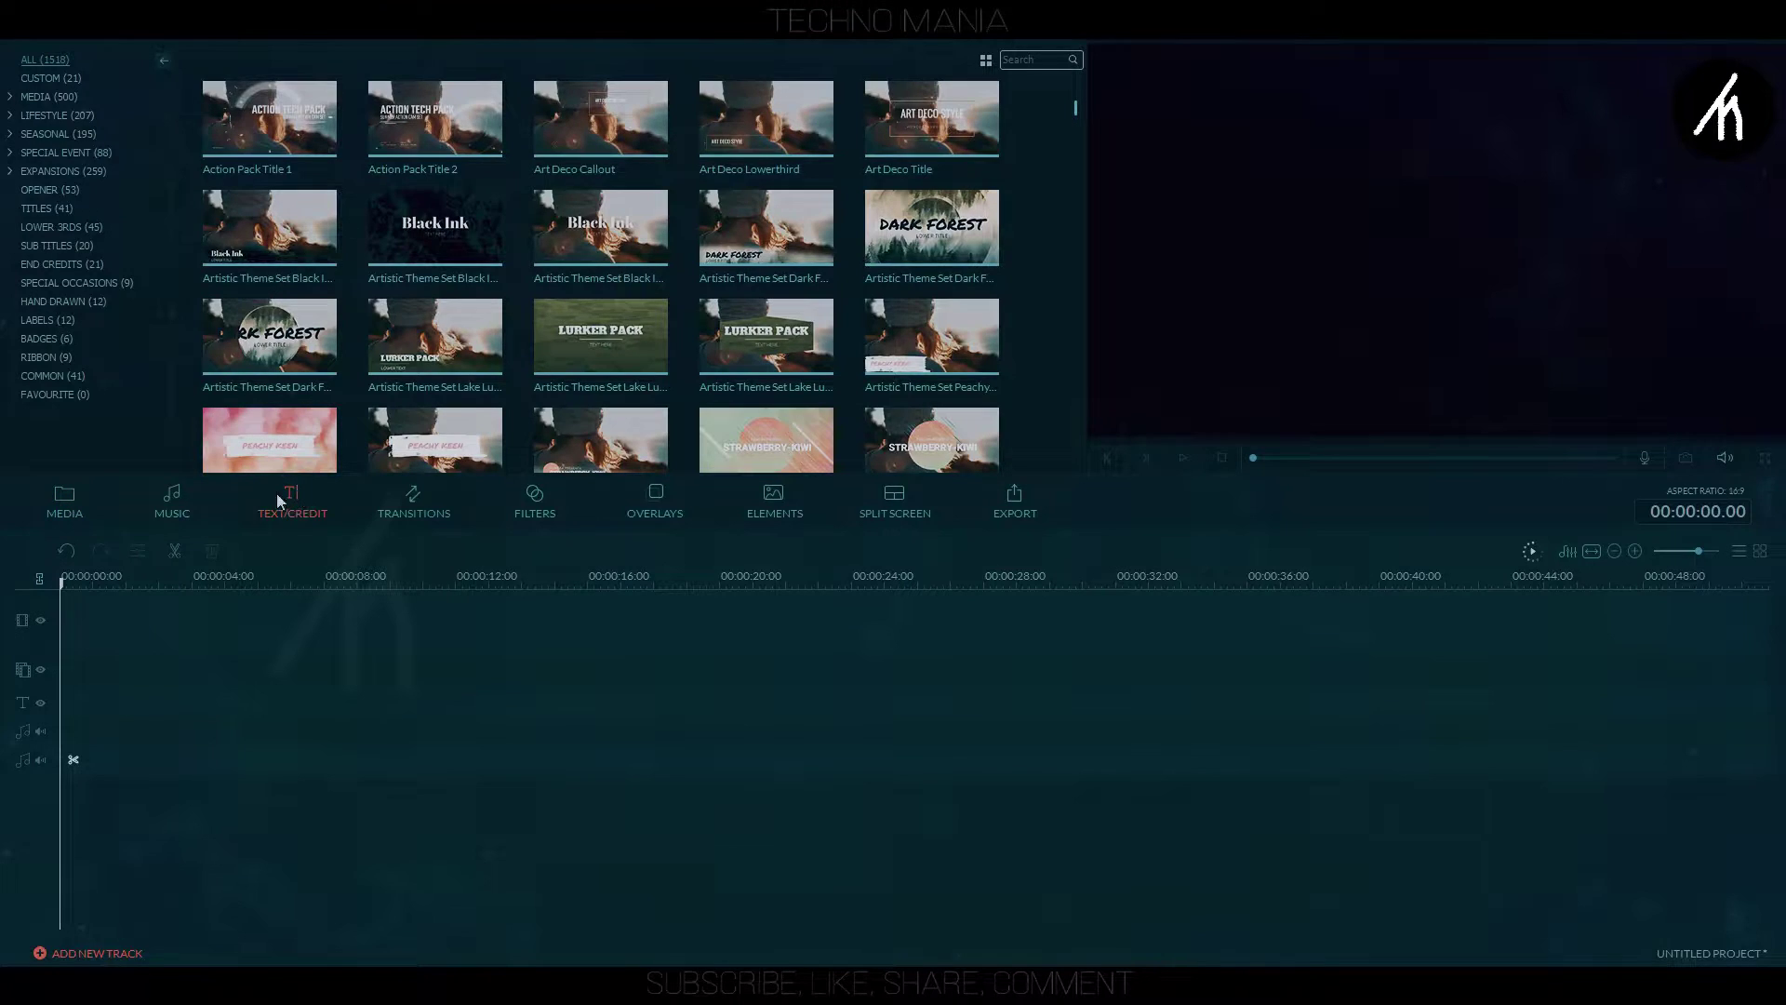
left_click(64, 209)
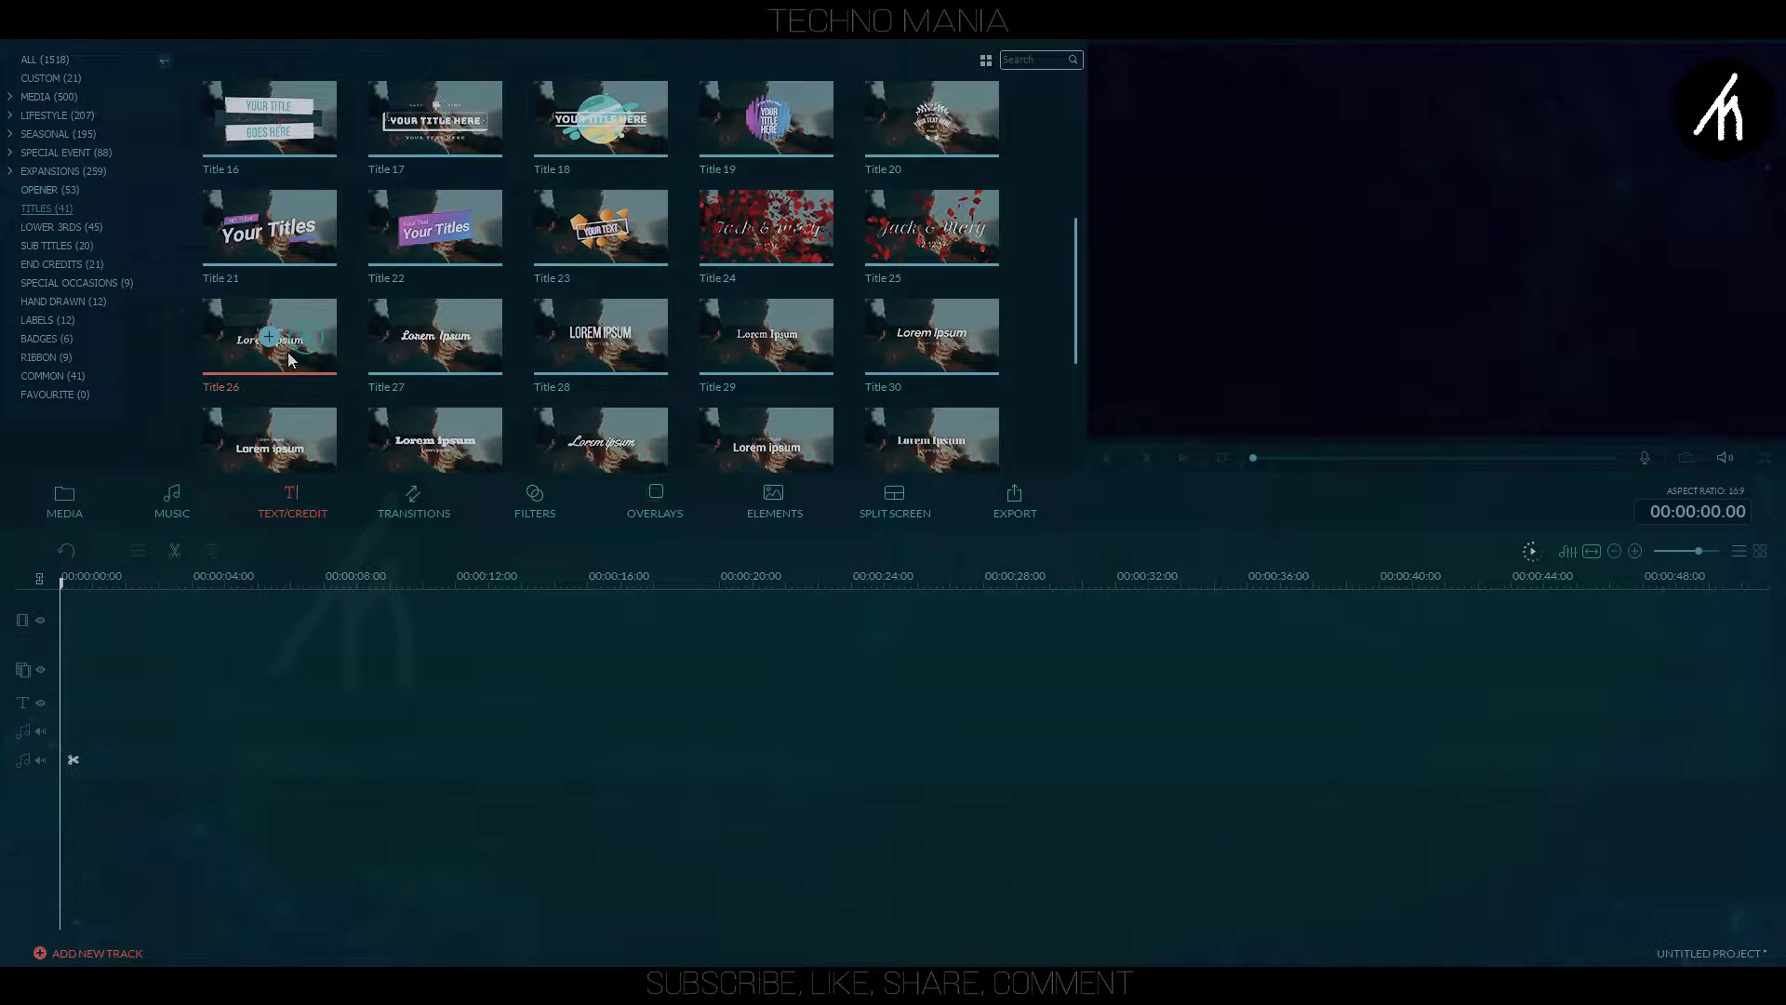
left_click_drag(69, 655, 69, 655)
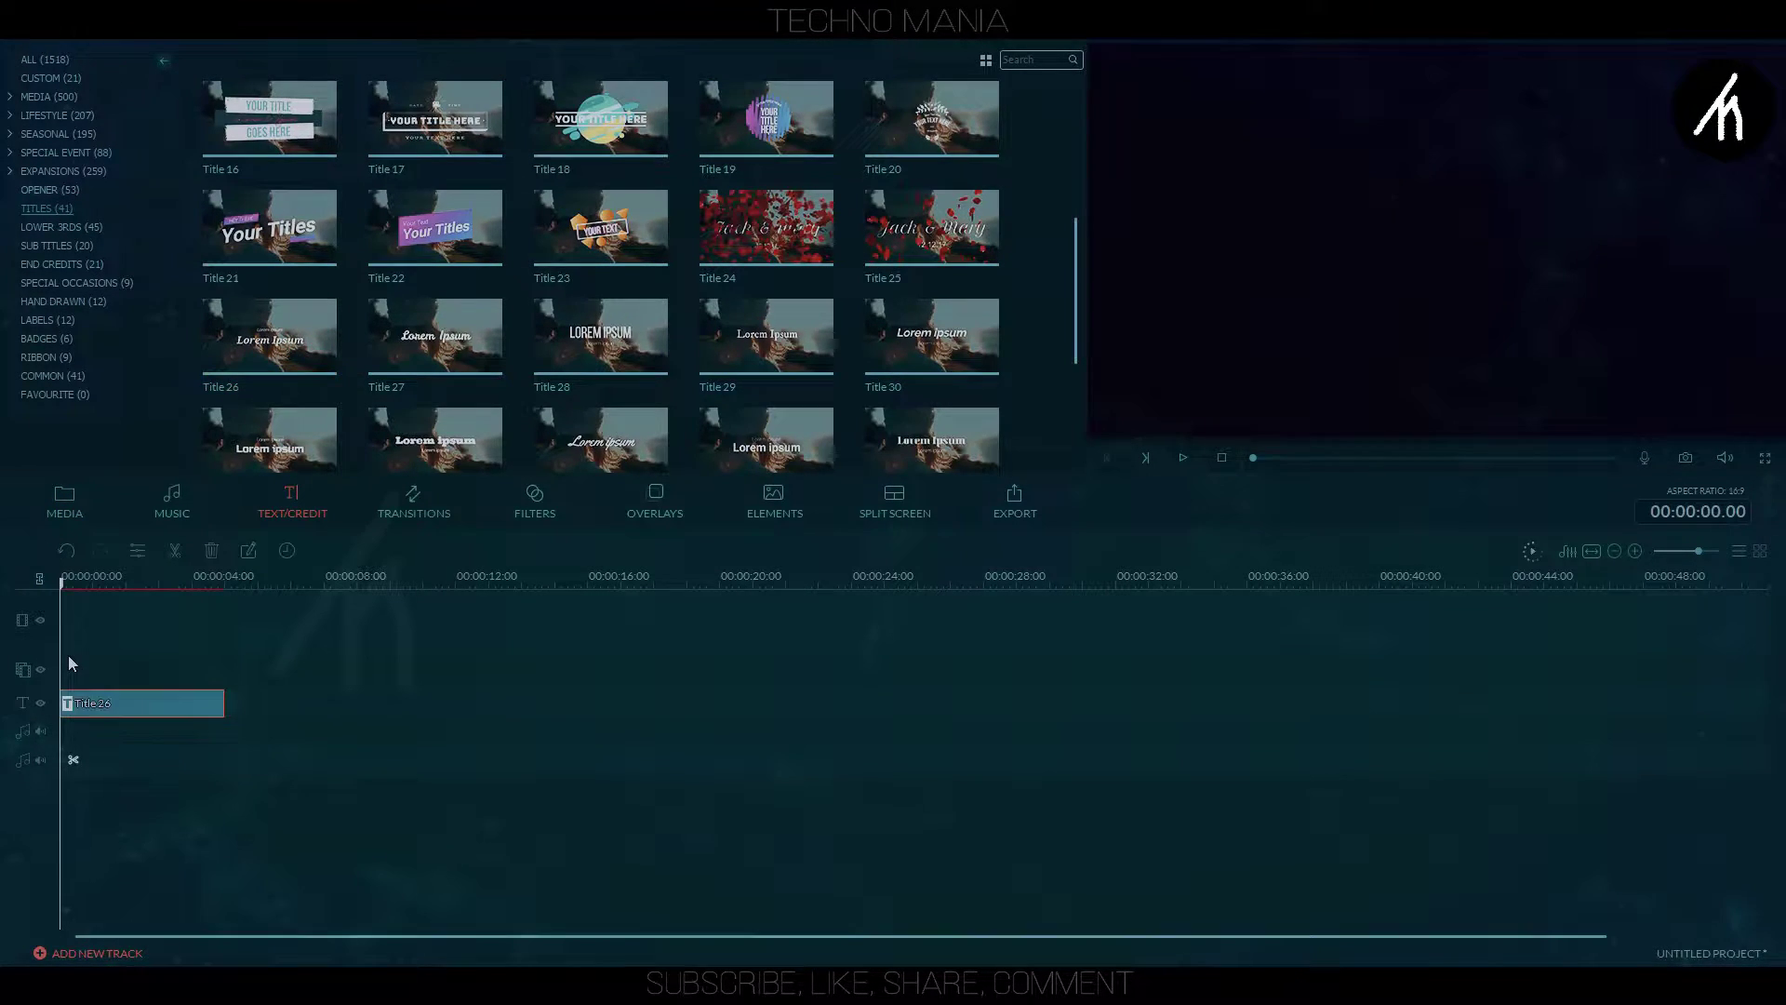
left_click(62, 502)
right_click(165, 688)
left_click(223, 868)
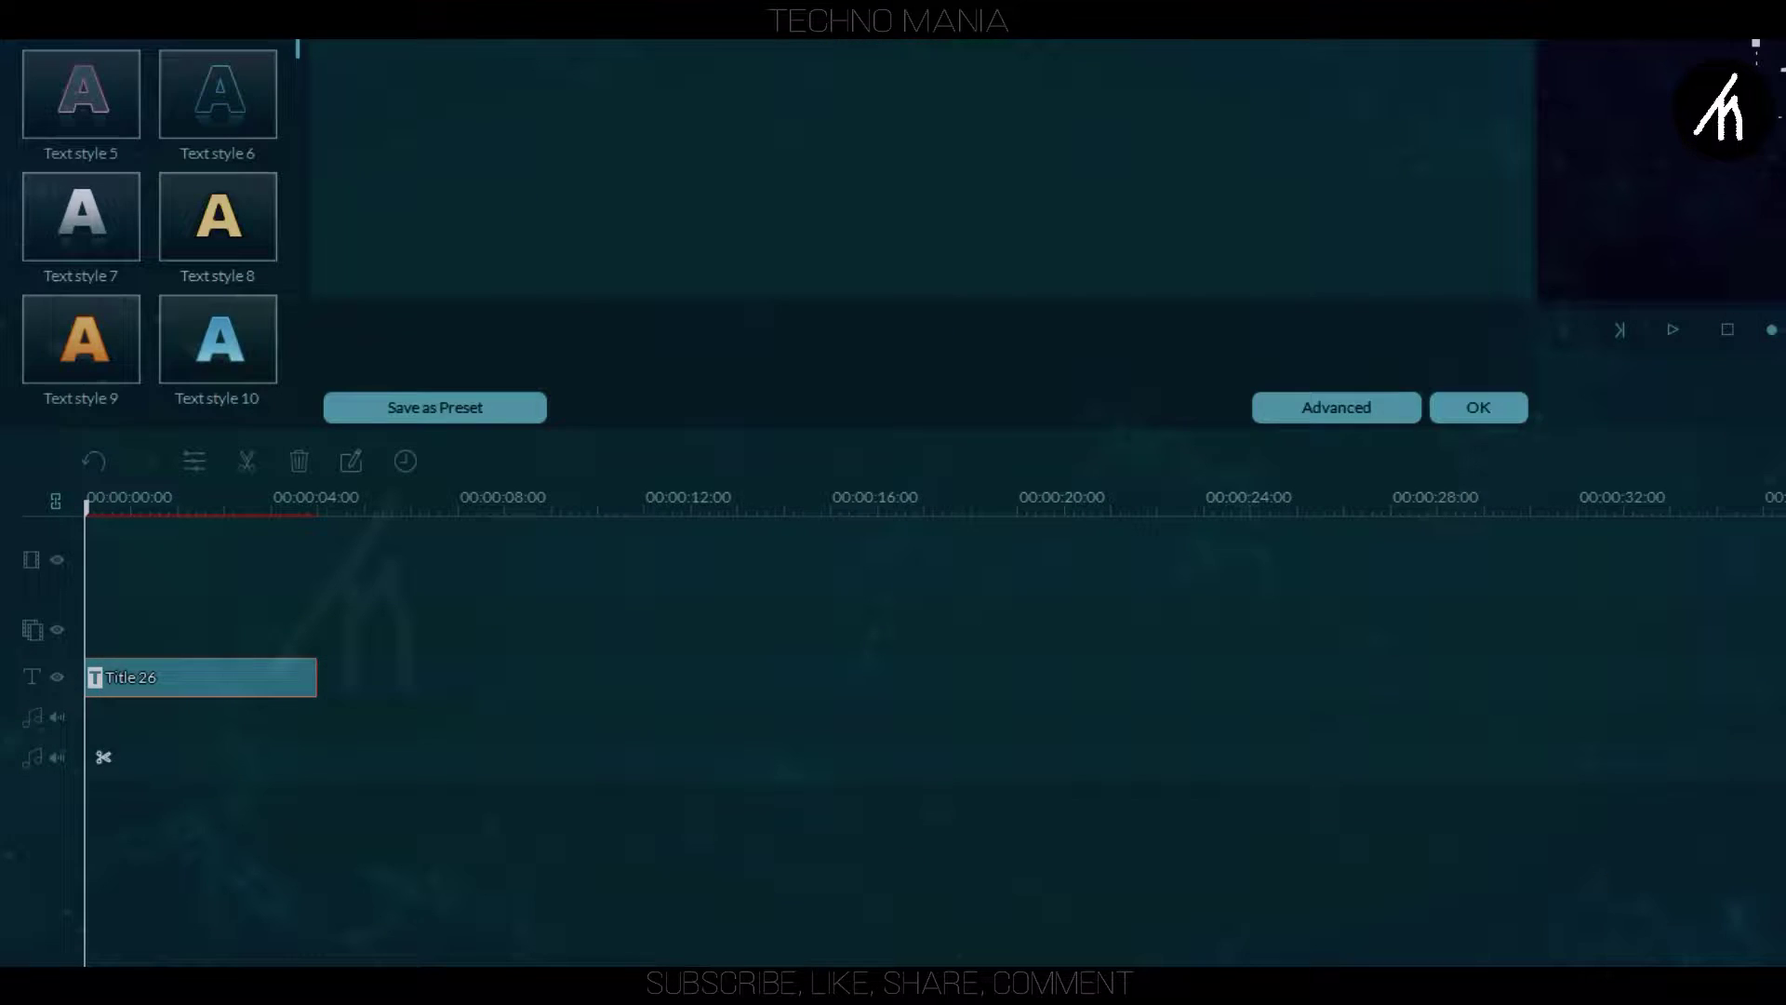
Delete both Lorem Ipsum text layers in the advanced text editor
left_click(1262, 400)
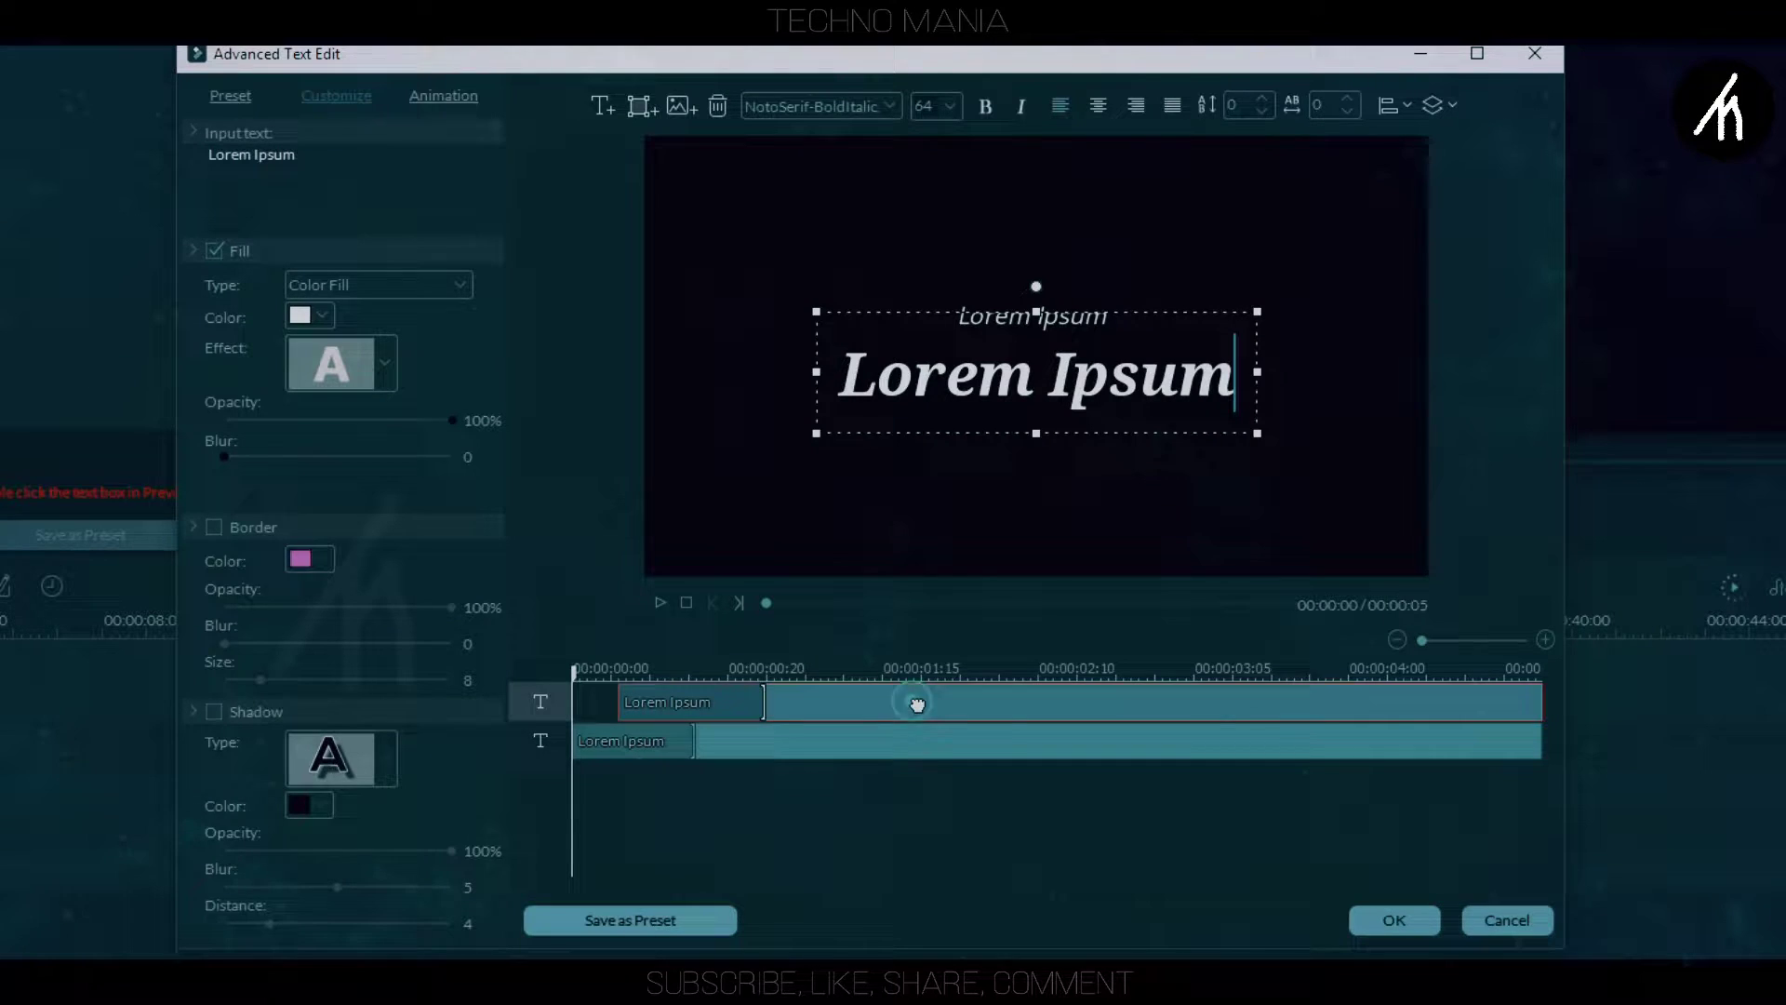
key("Delete")
left_click(912, 701)
key("Delete")
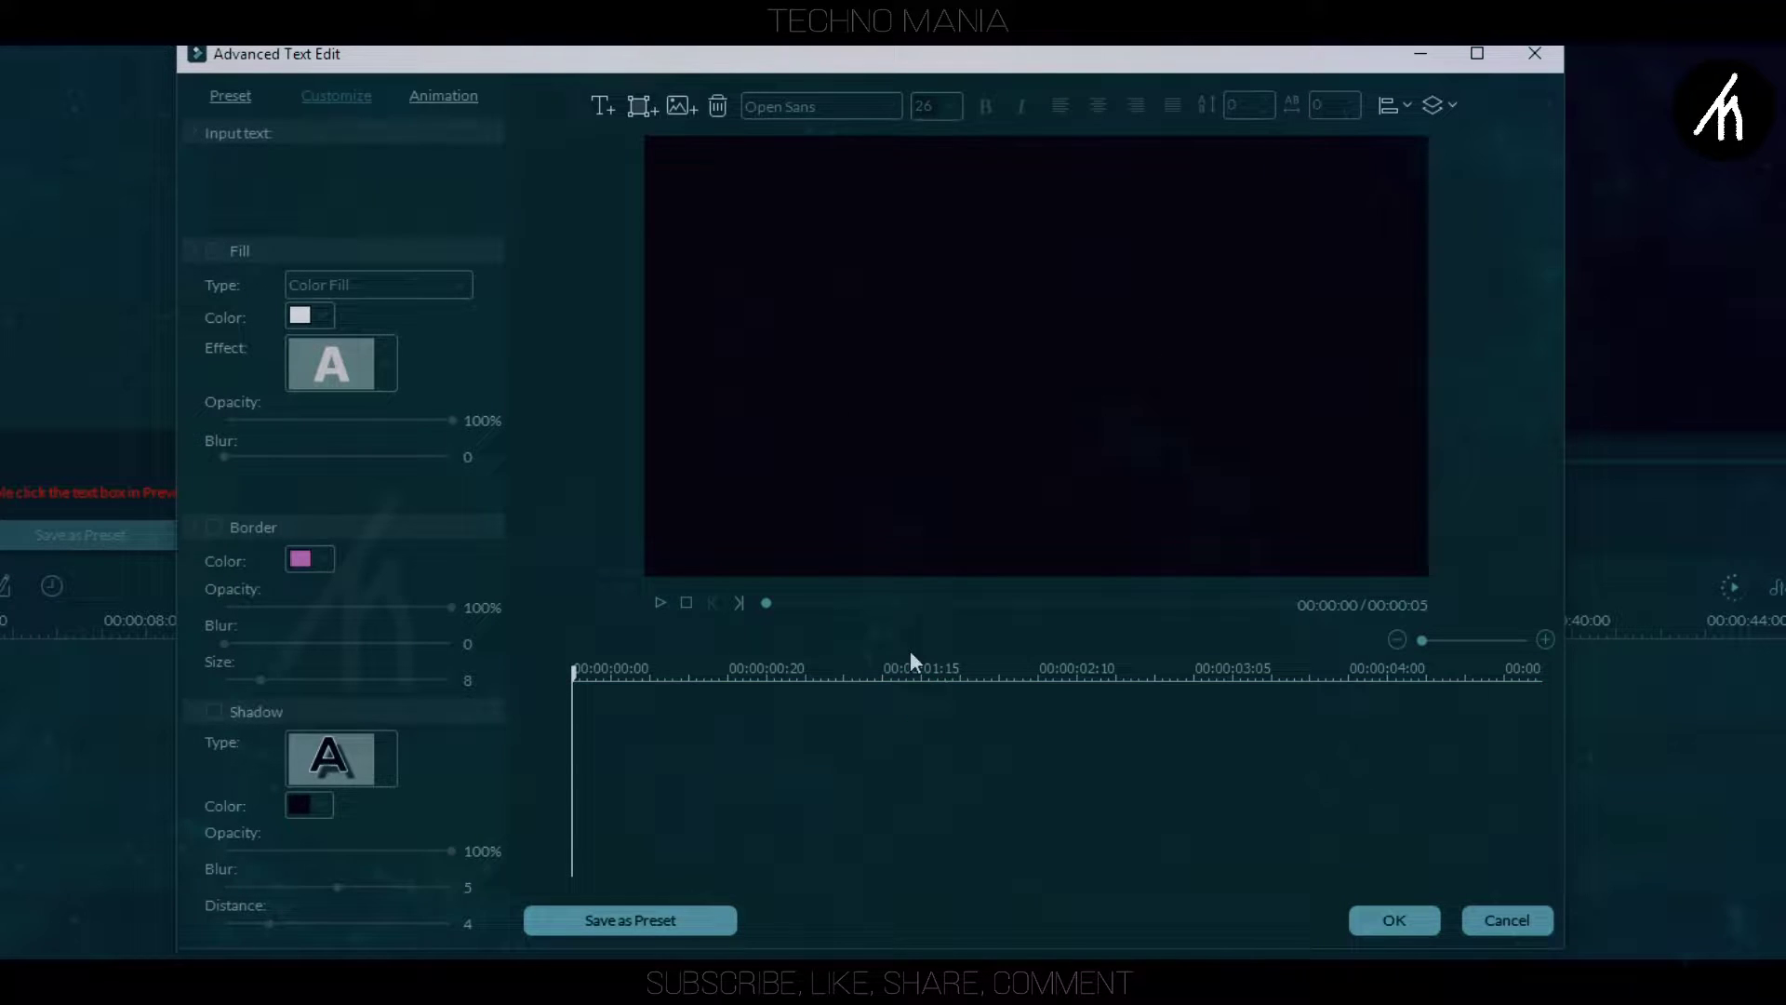
Add a new size-64 text box and clear its TEXT HERE placeholder
left_click(602, 105)
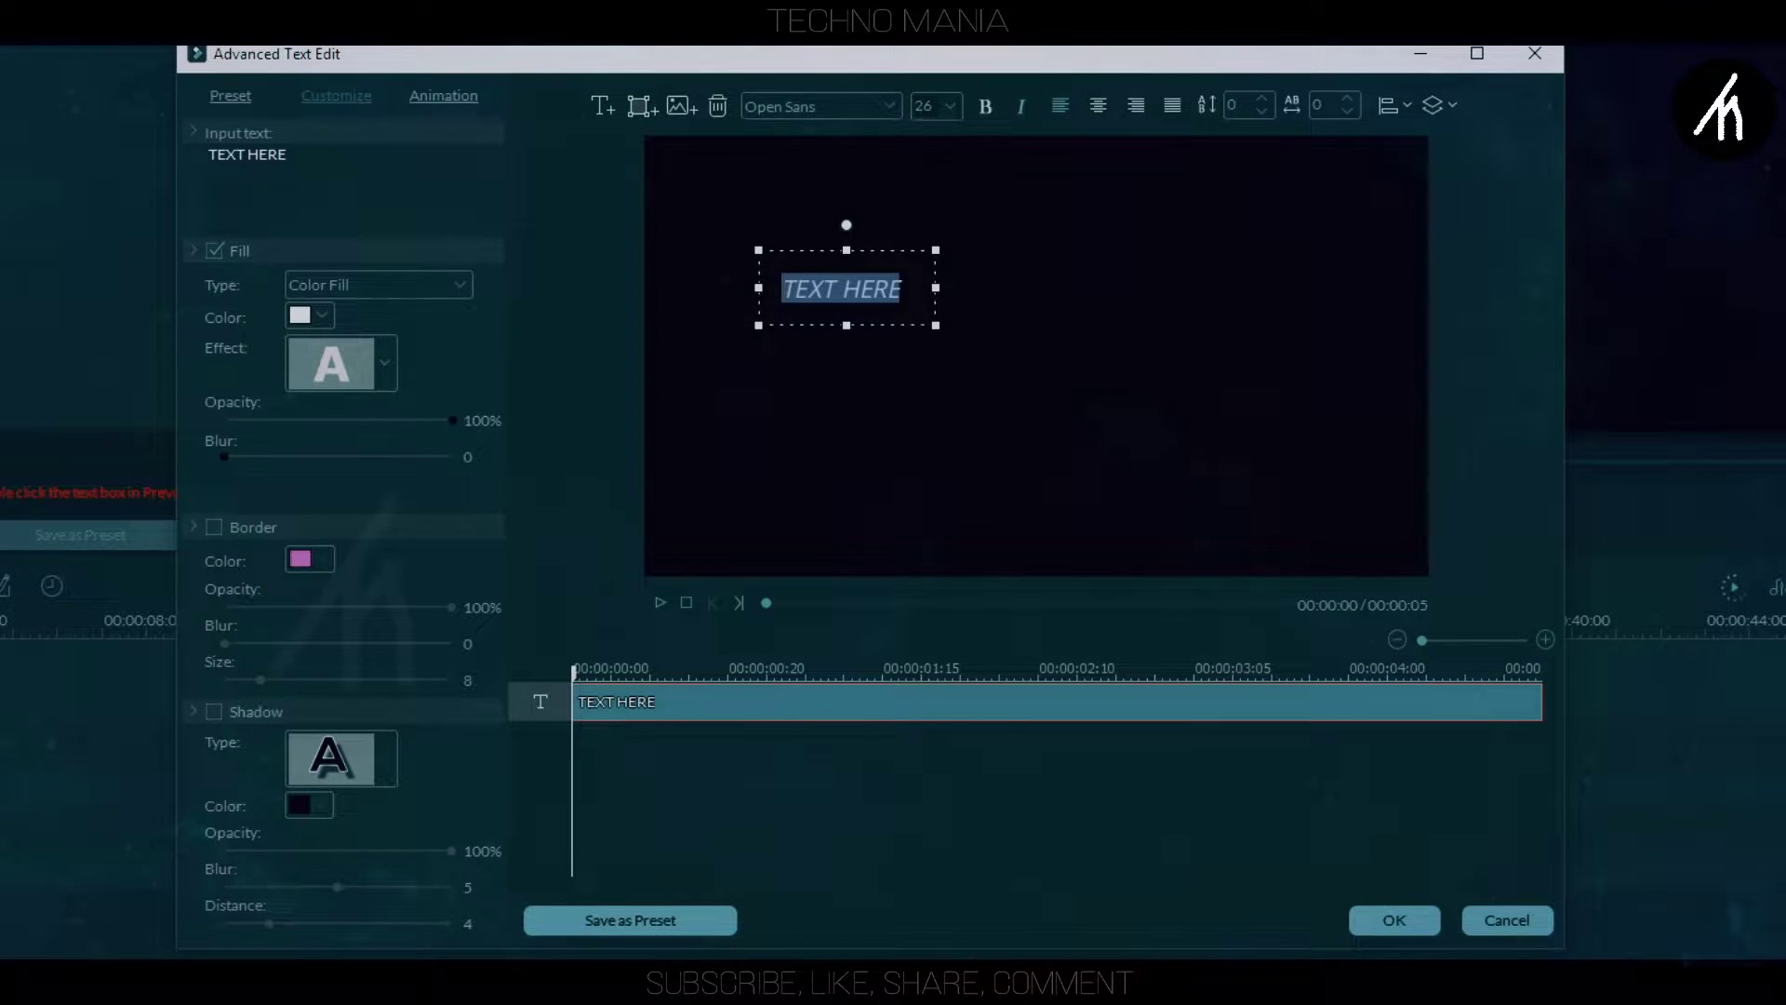
left_click(951, 107)
left_click(915, 150)
type("64")
key("Return")
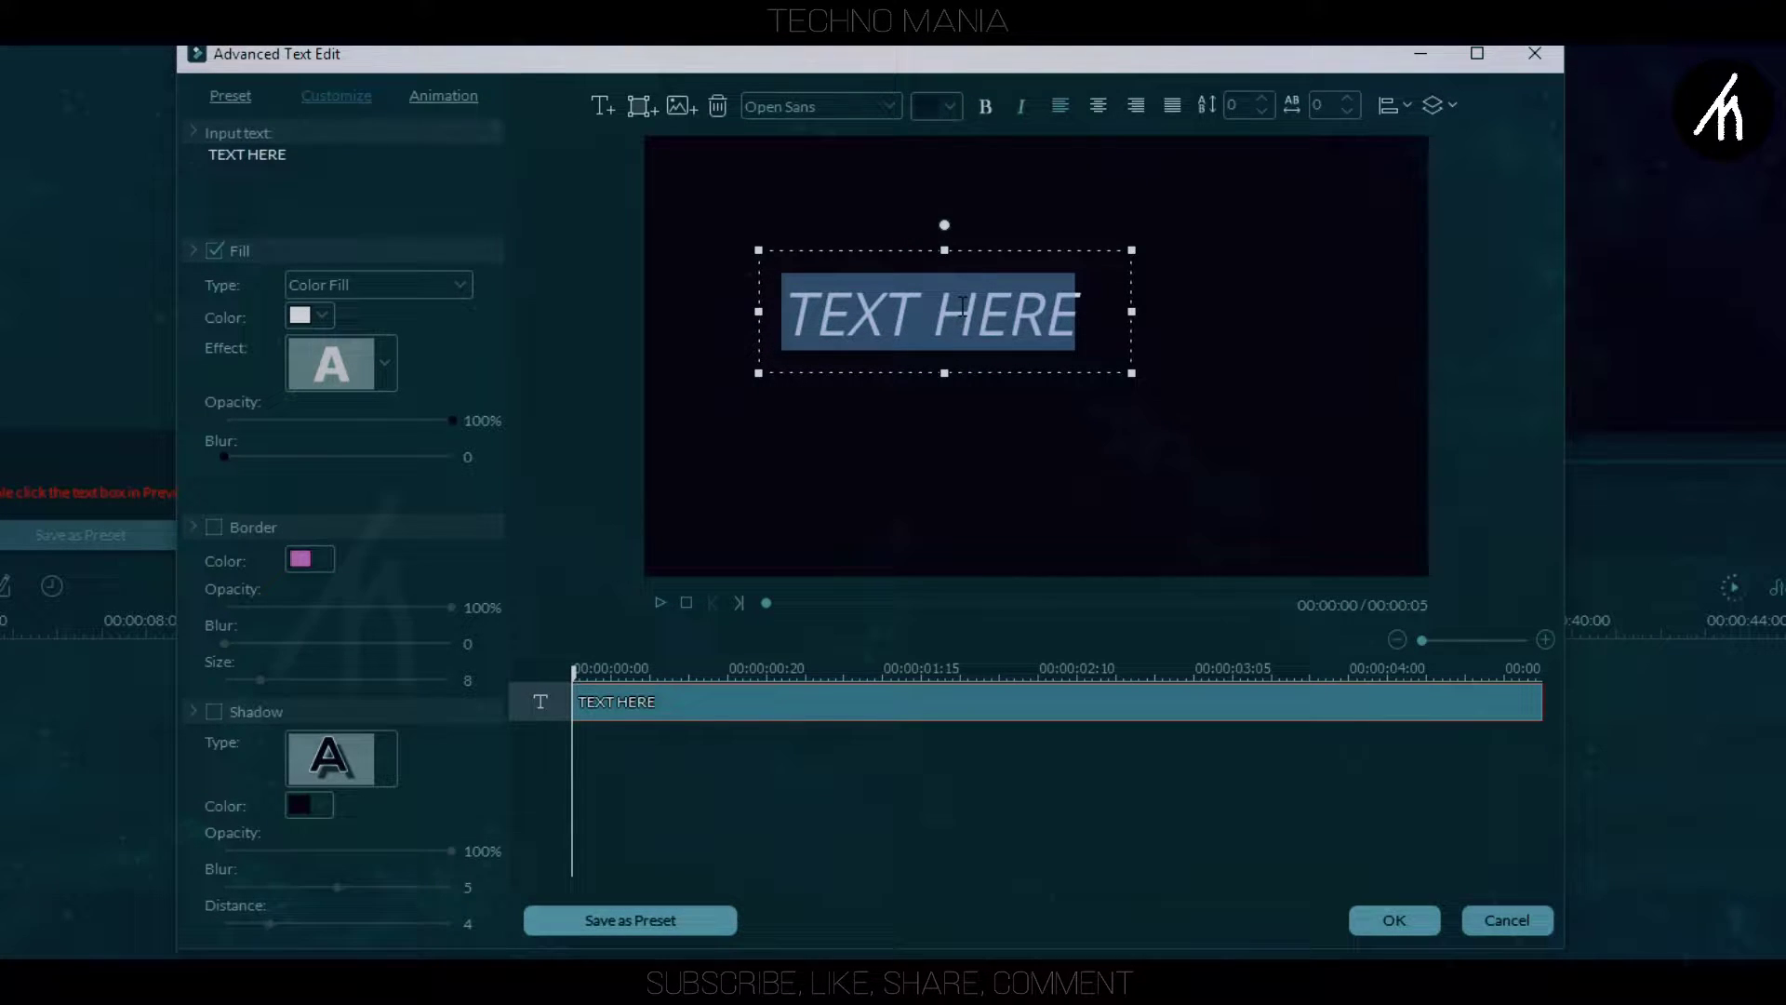
left_click(1083, 319)
key("ctrl+a")
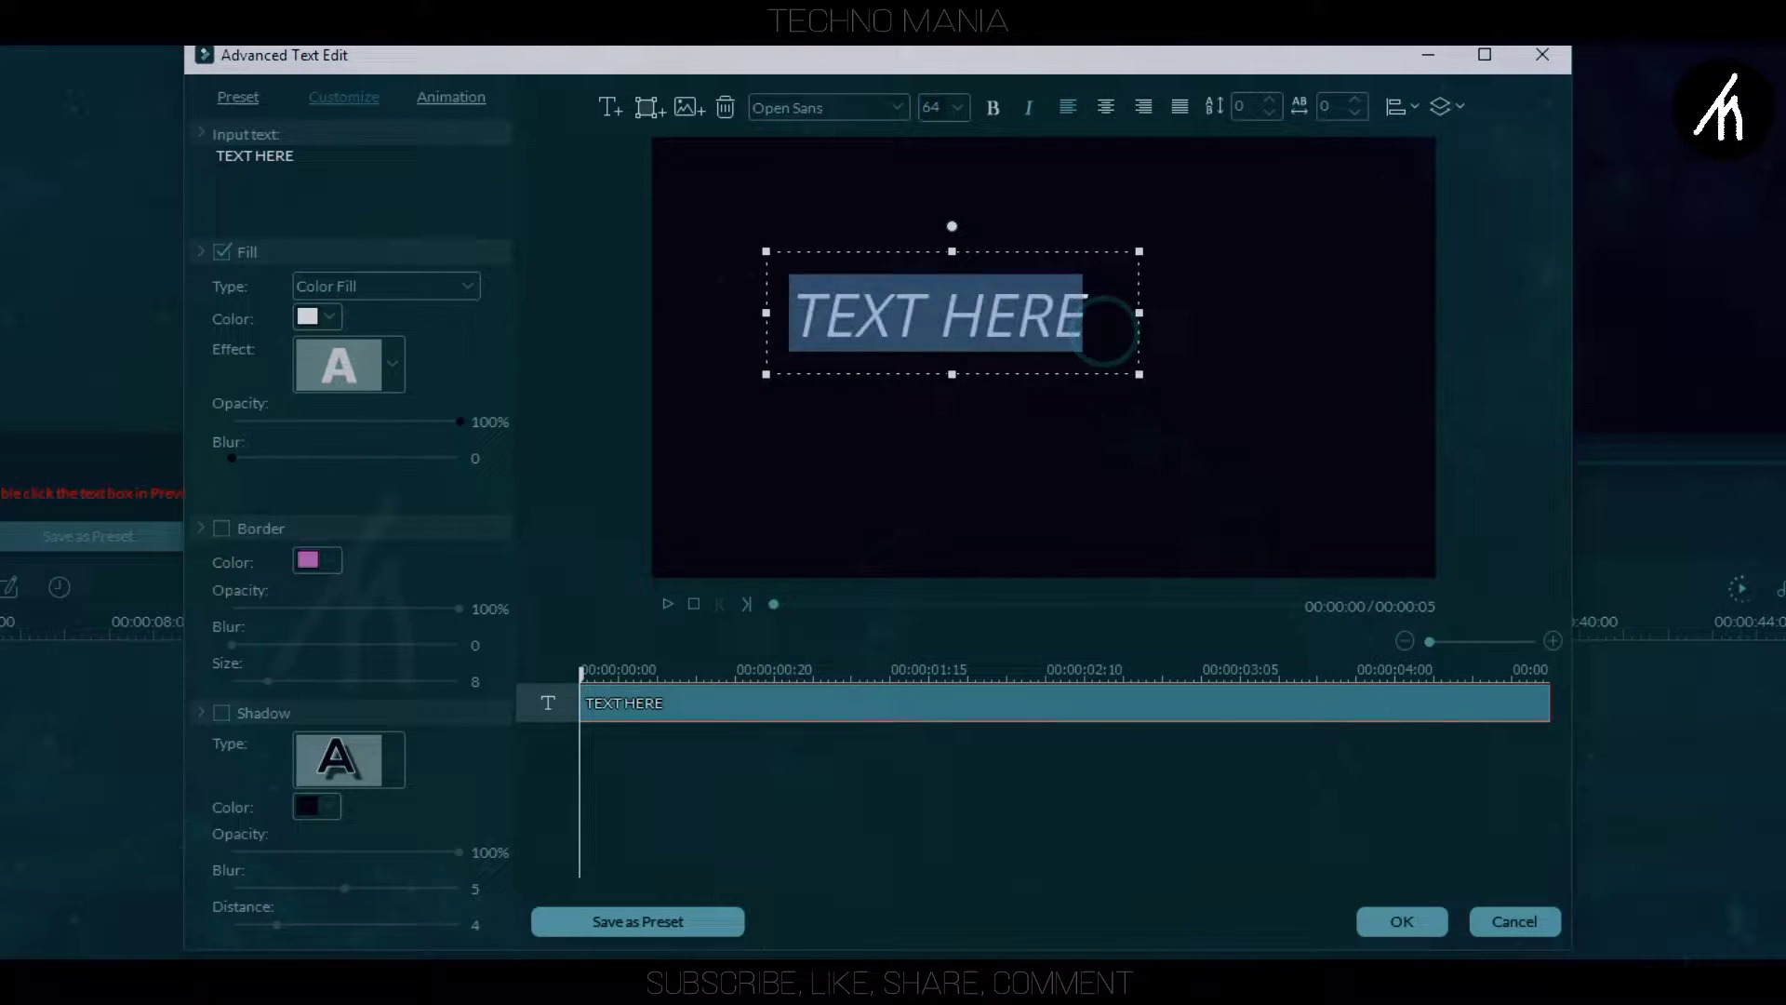
key("BackSpace")
type("Te")
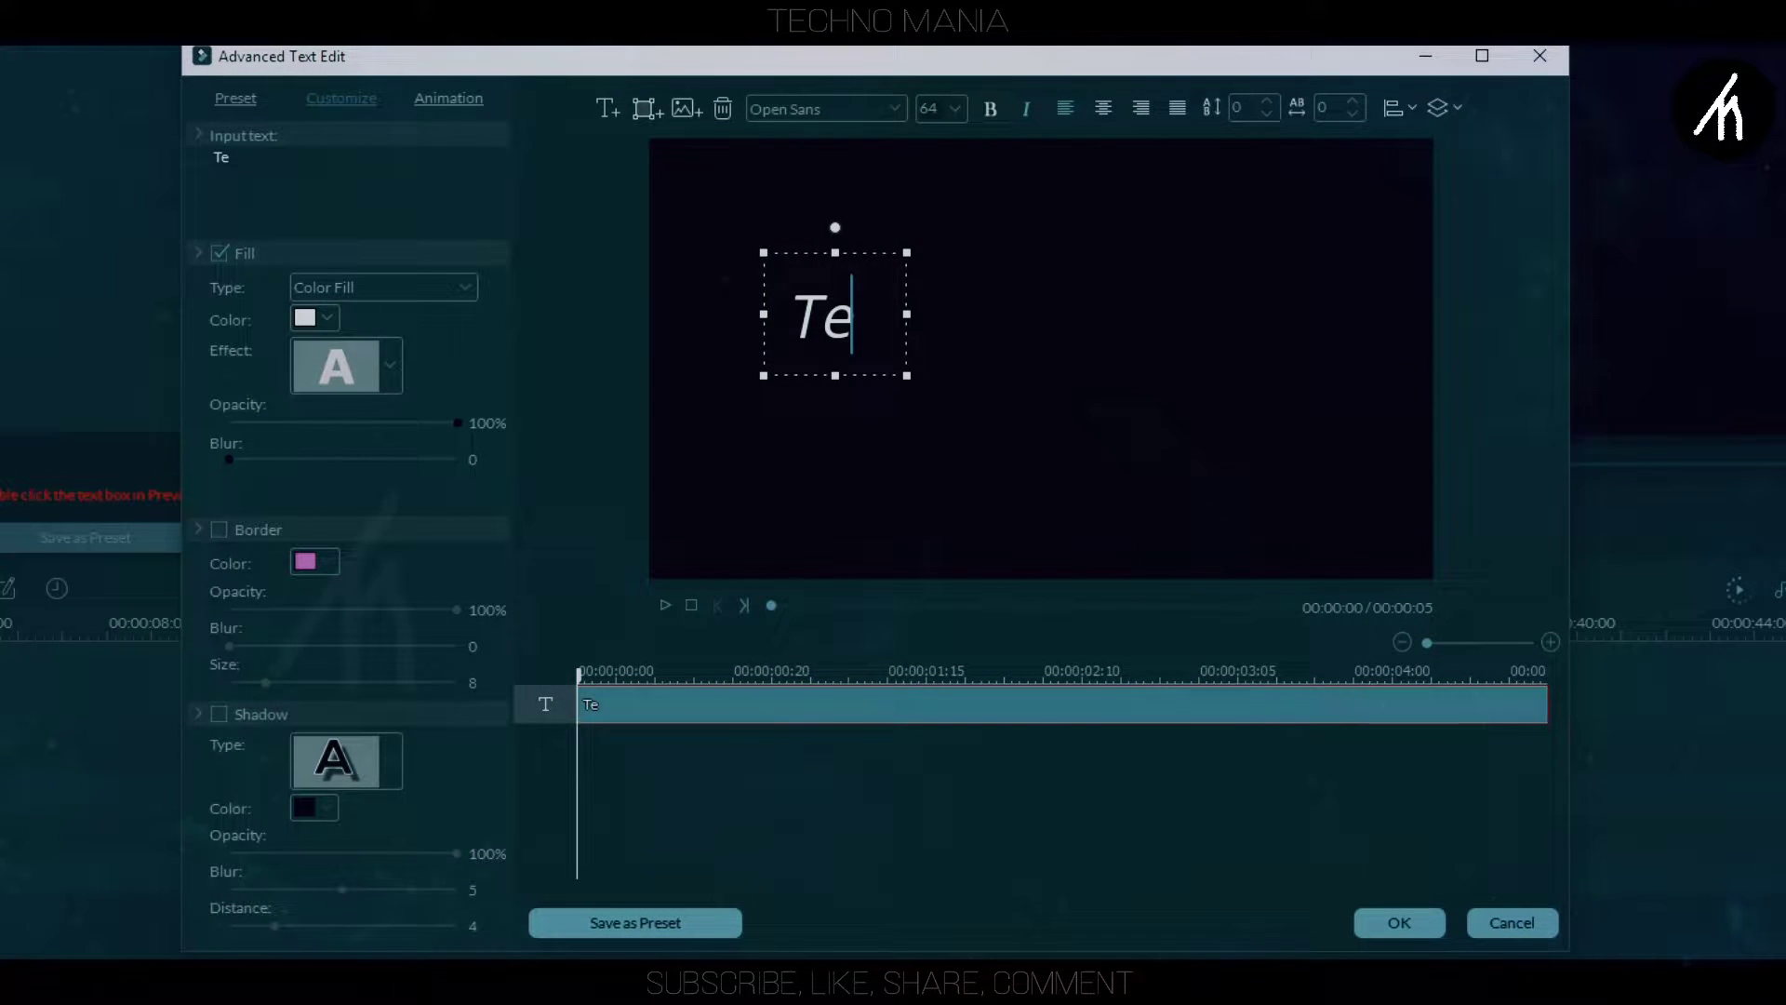
type("chn")
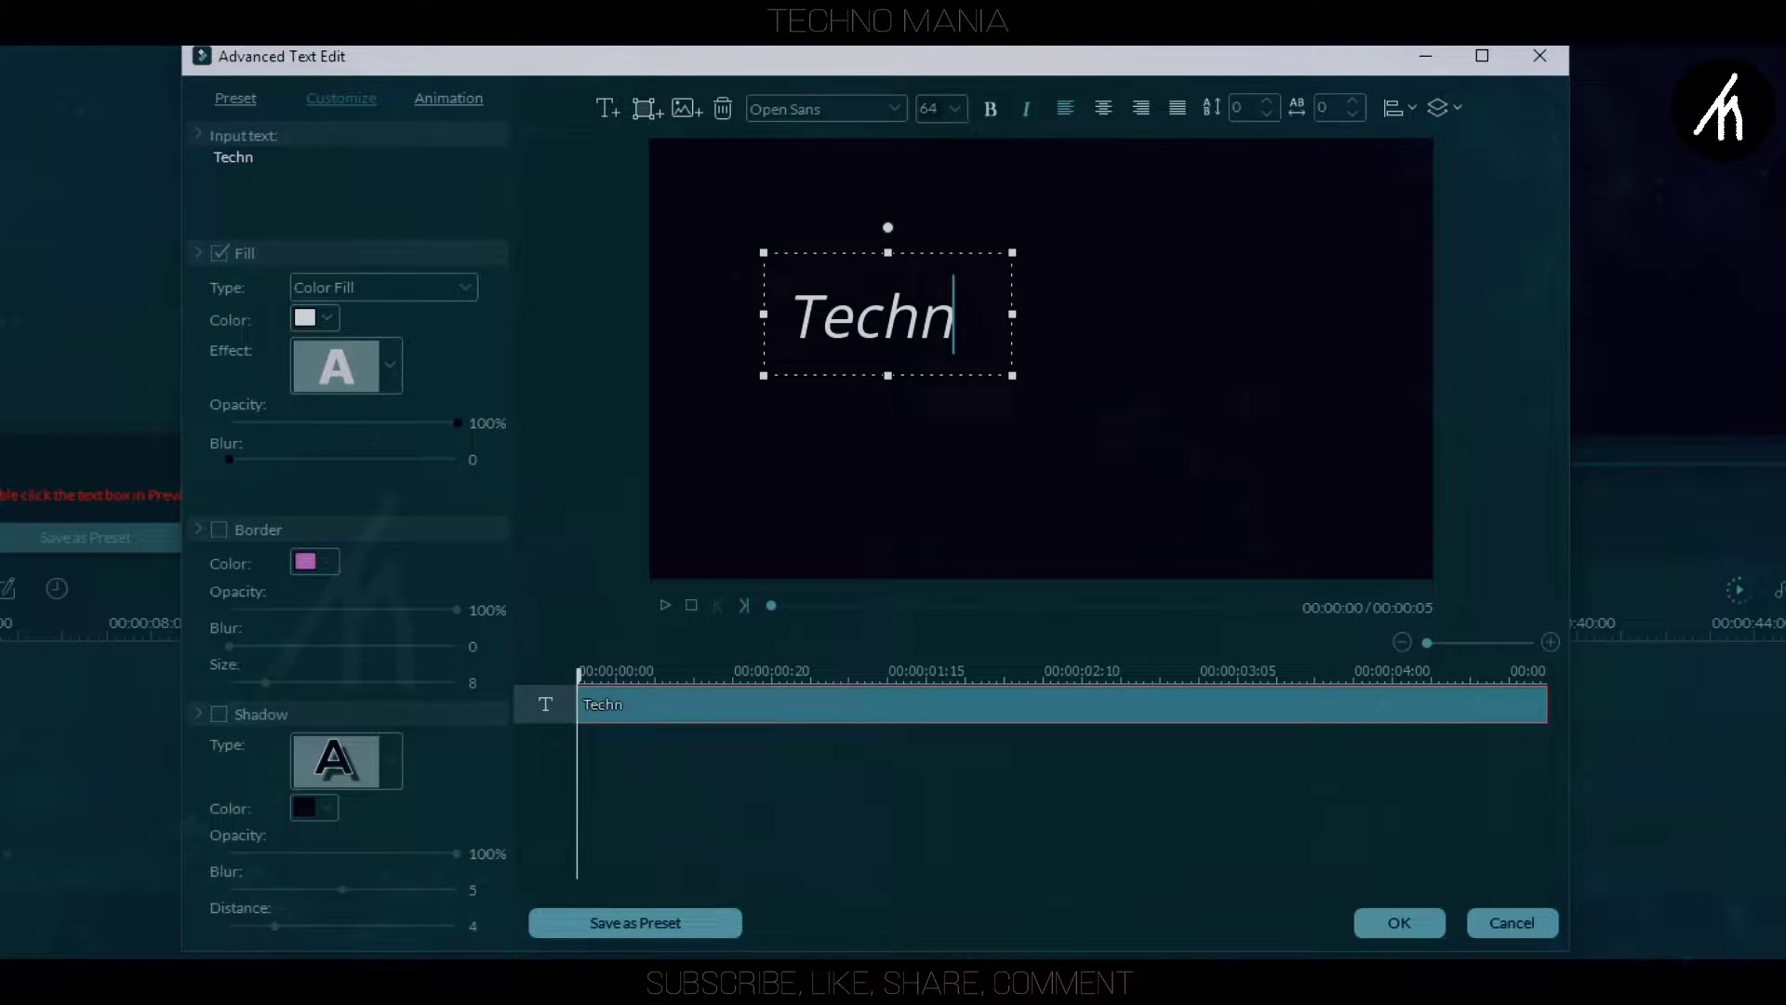
type("o Mania")
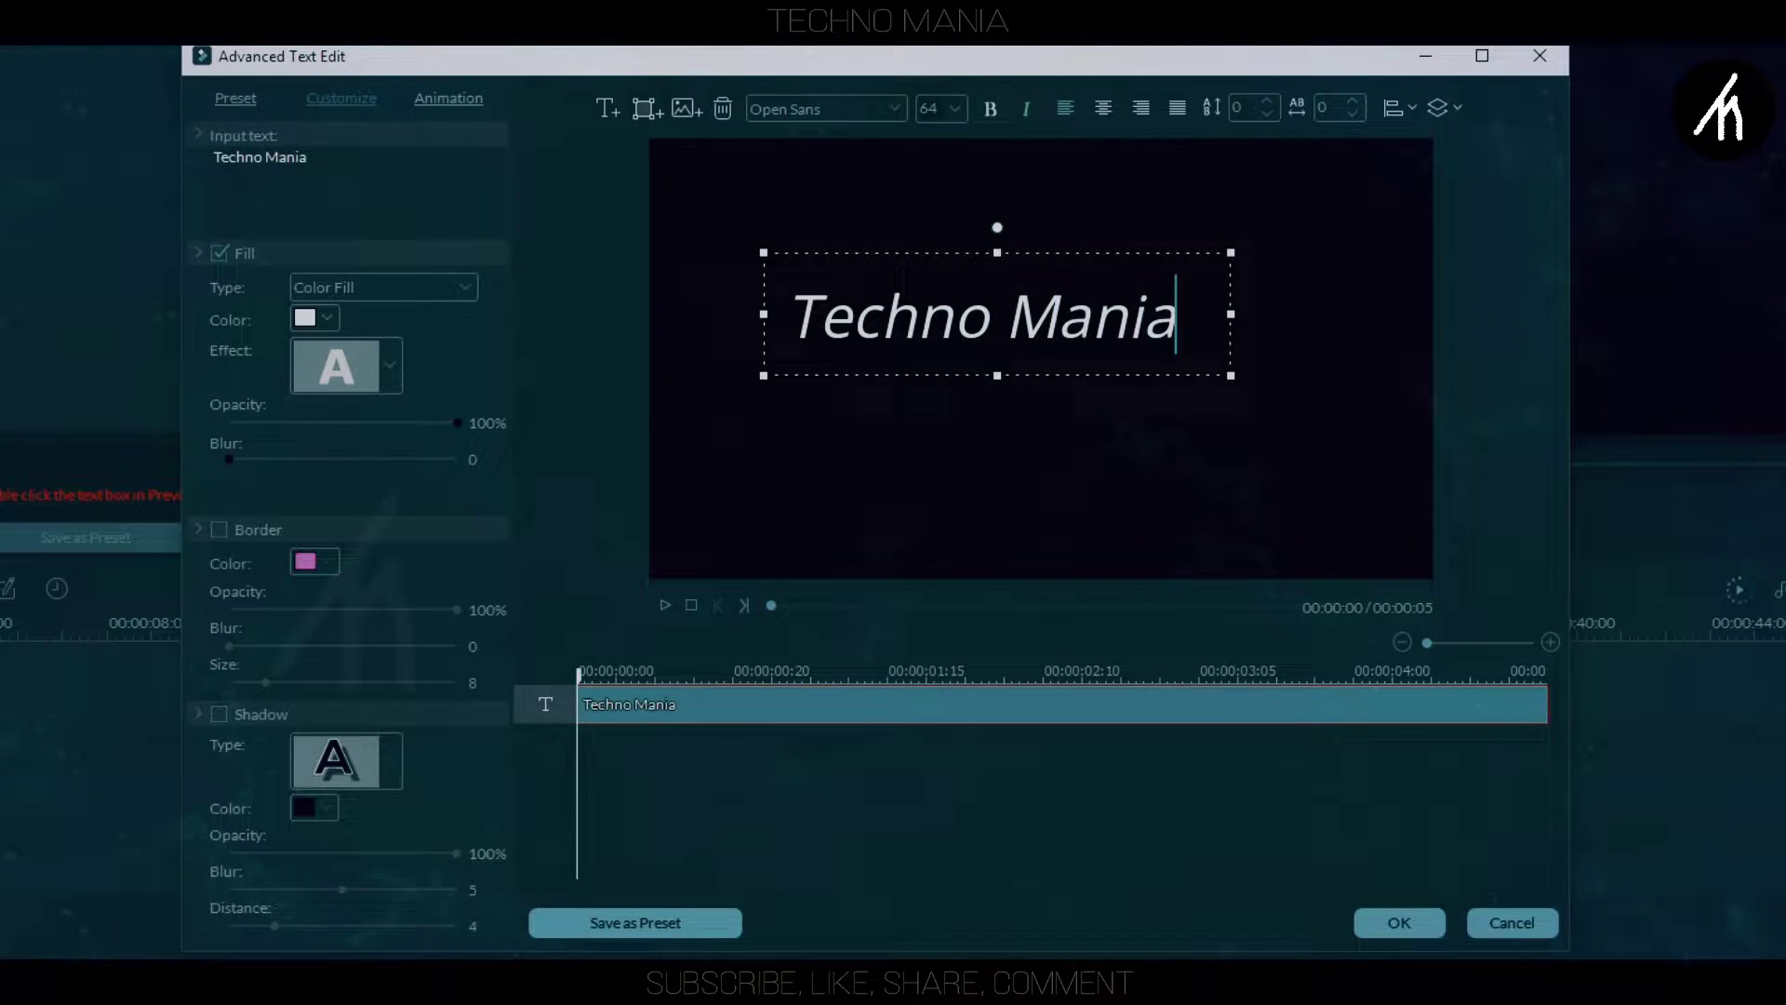
Switch the title to the Surfing Capital font, move it lower, and confirm the edits
left_click(807, 109)
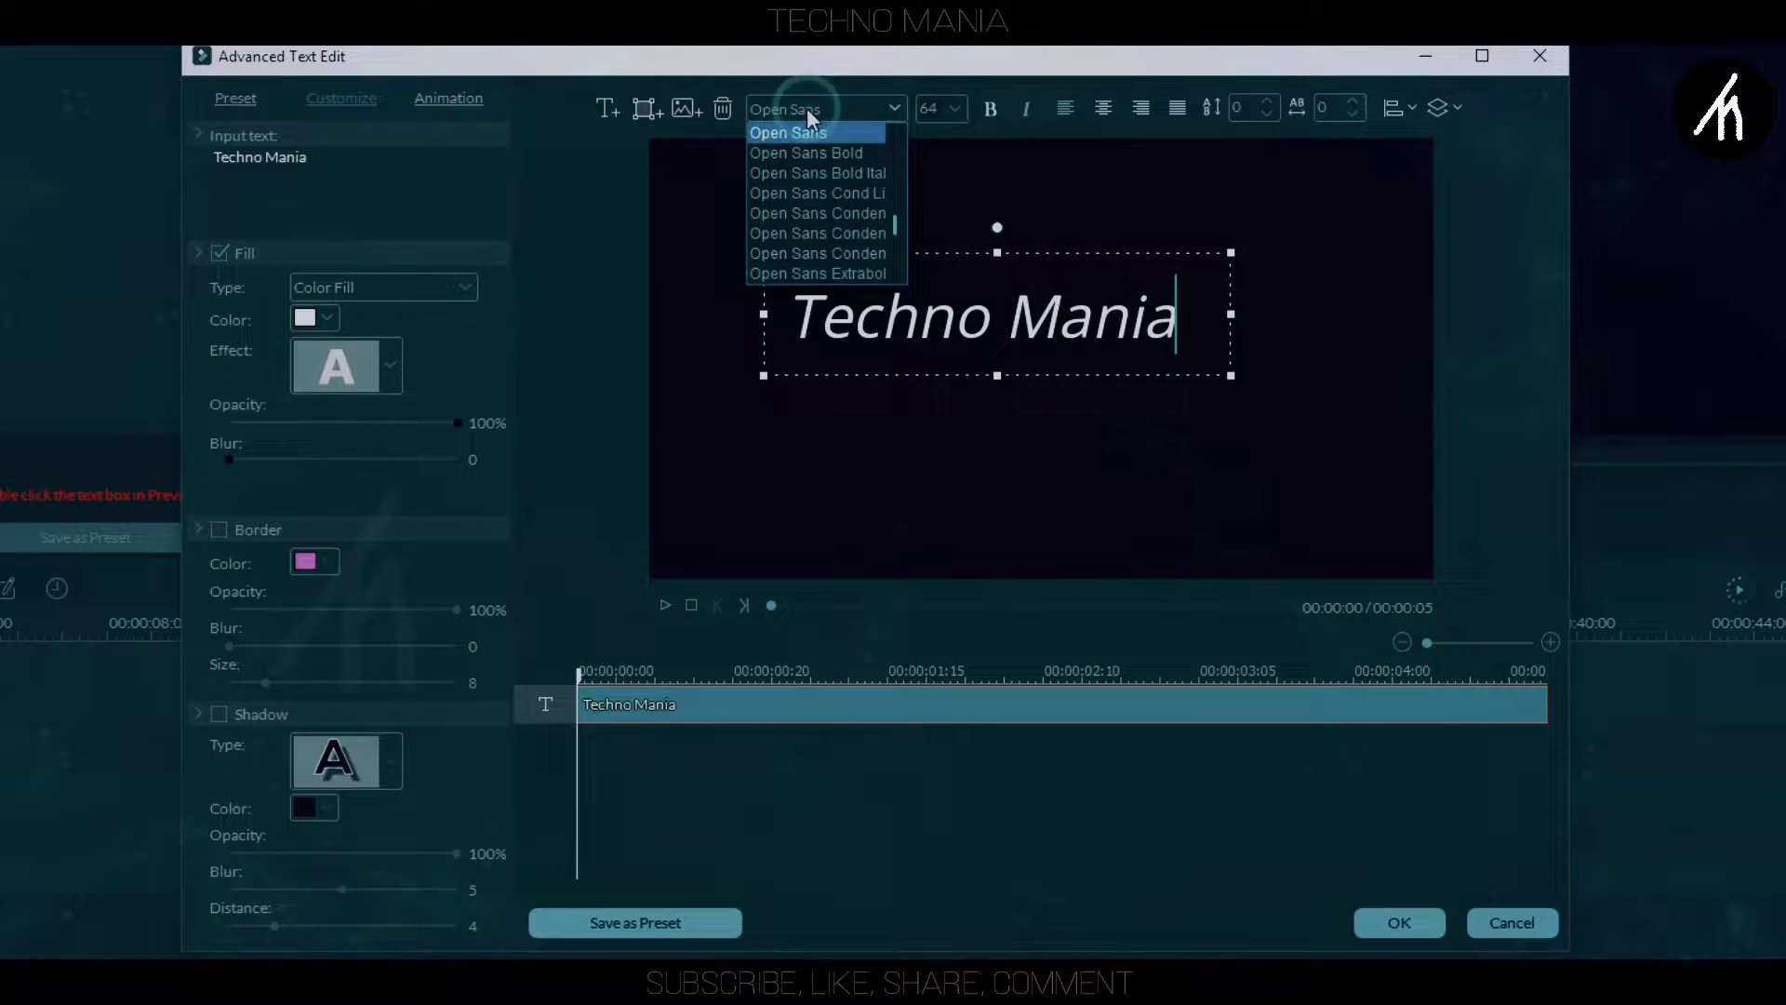
type("s")
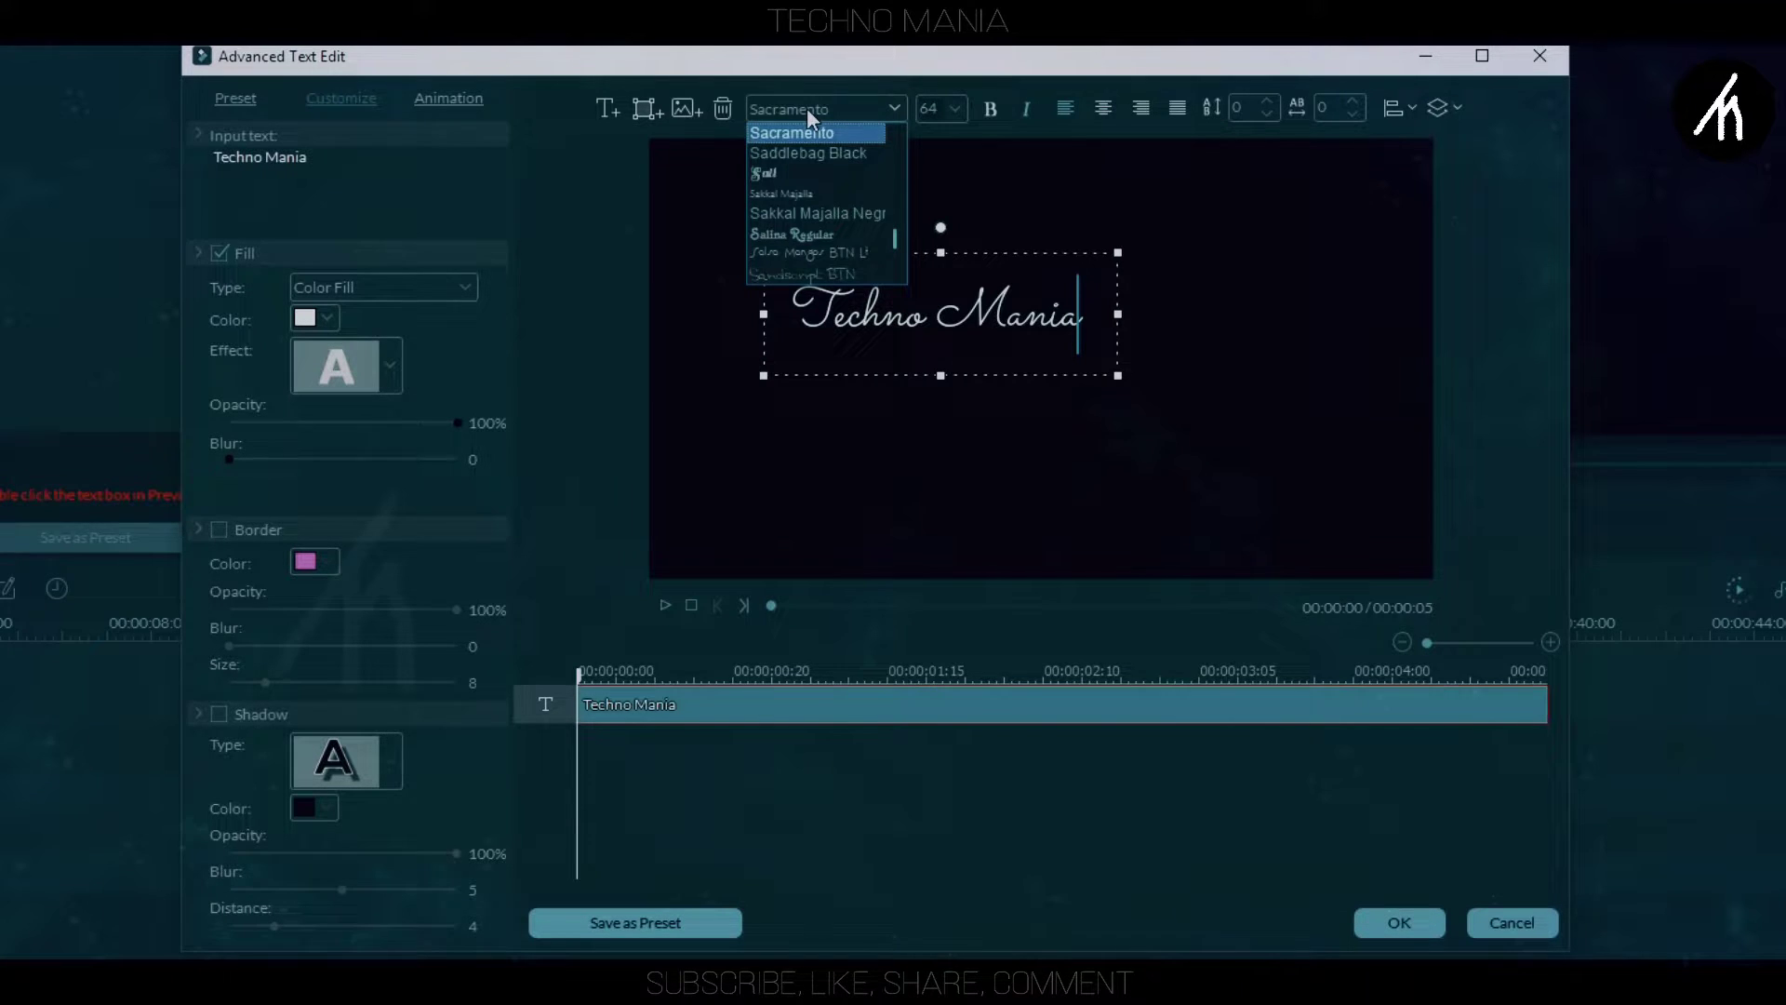
type("st")
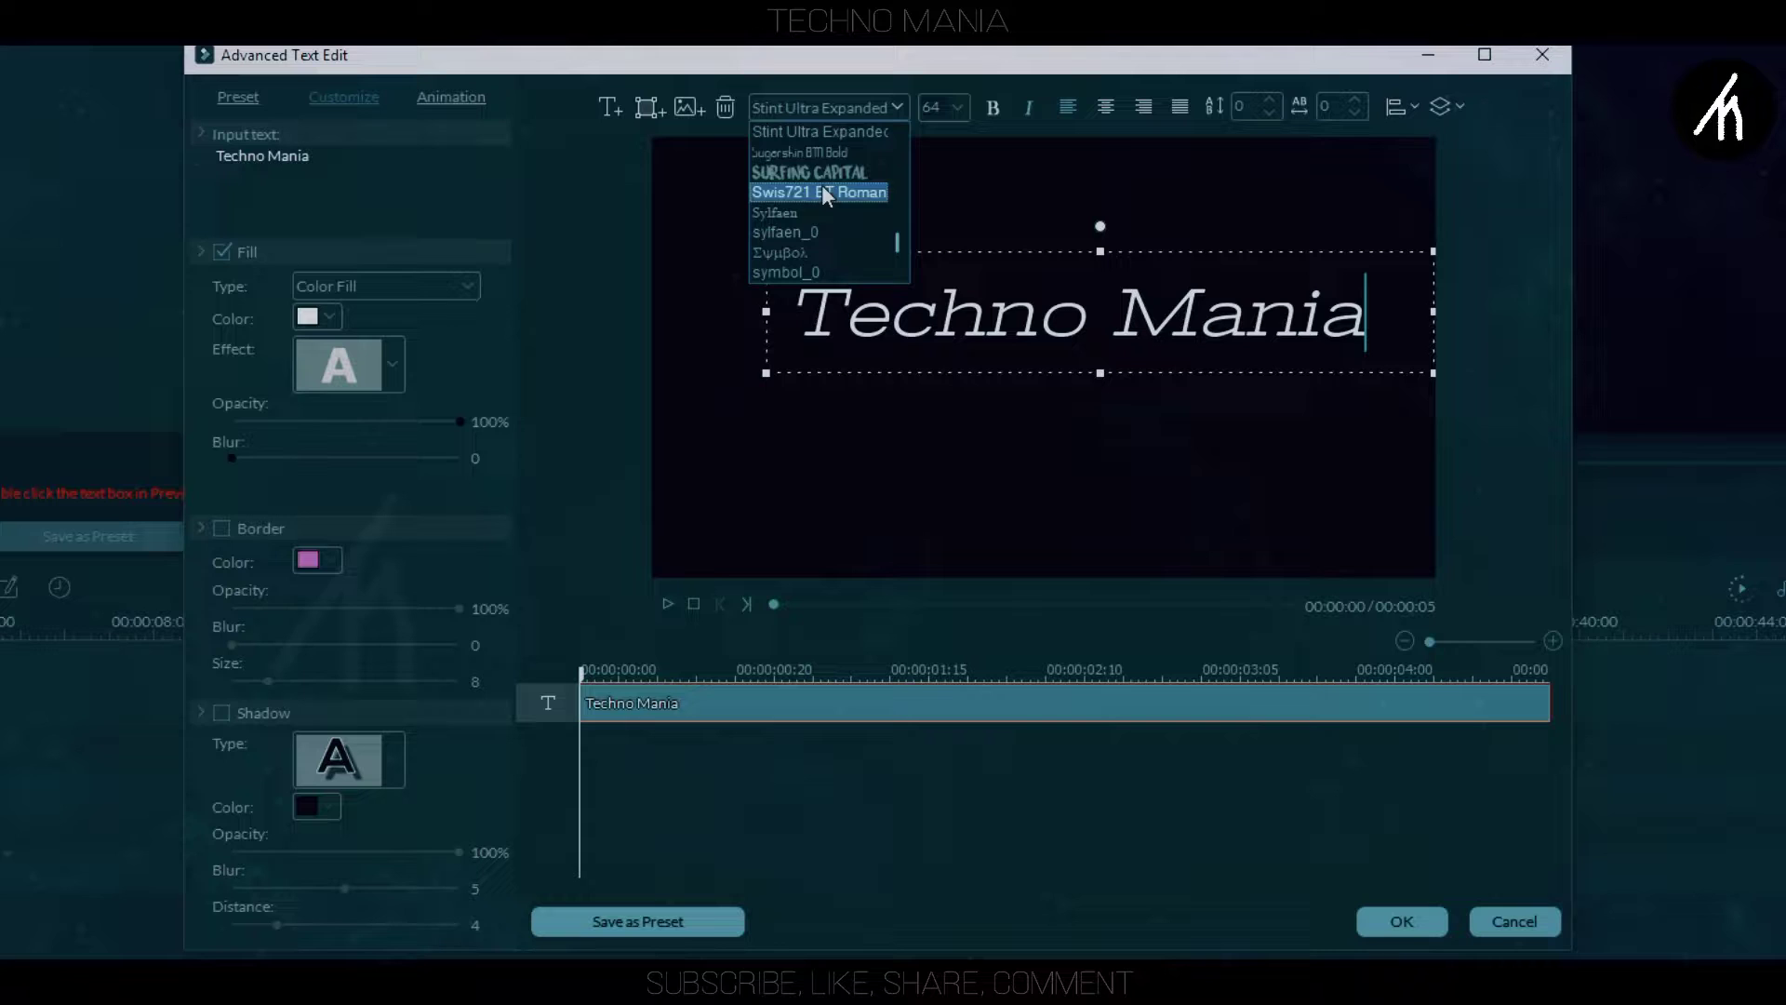
left_click(832, 174)
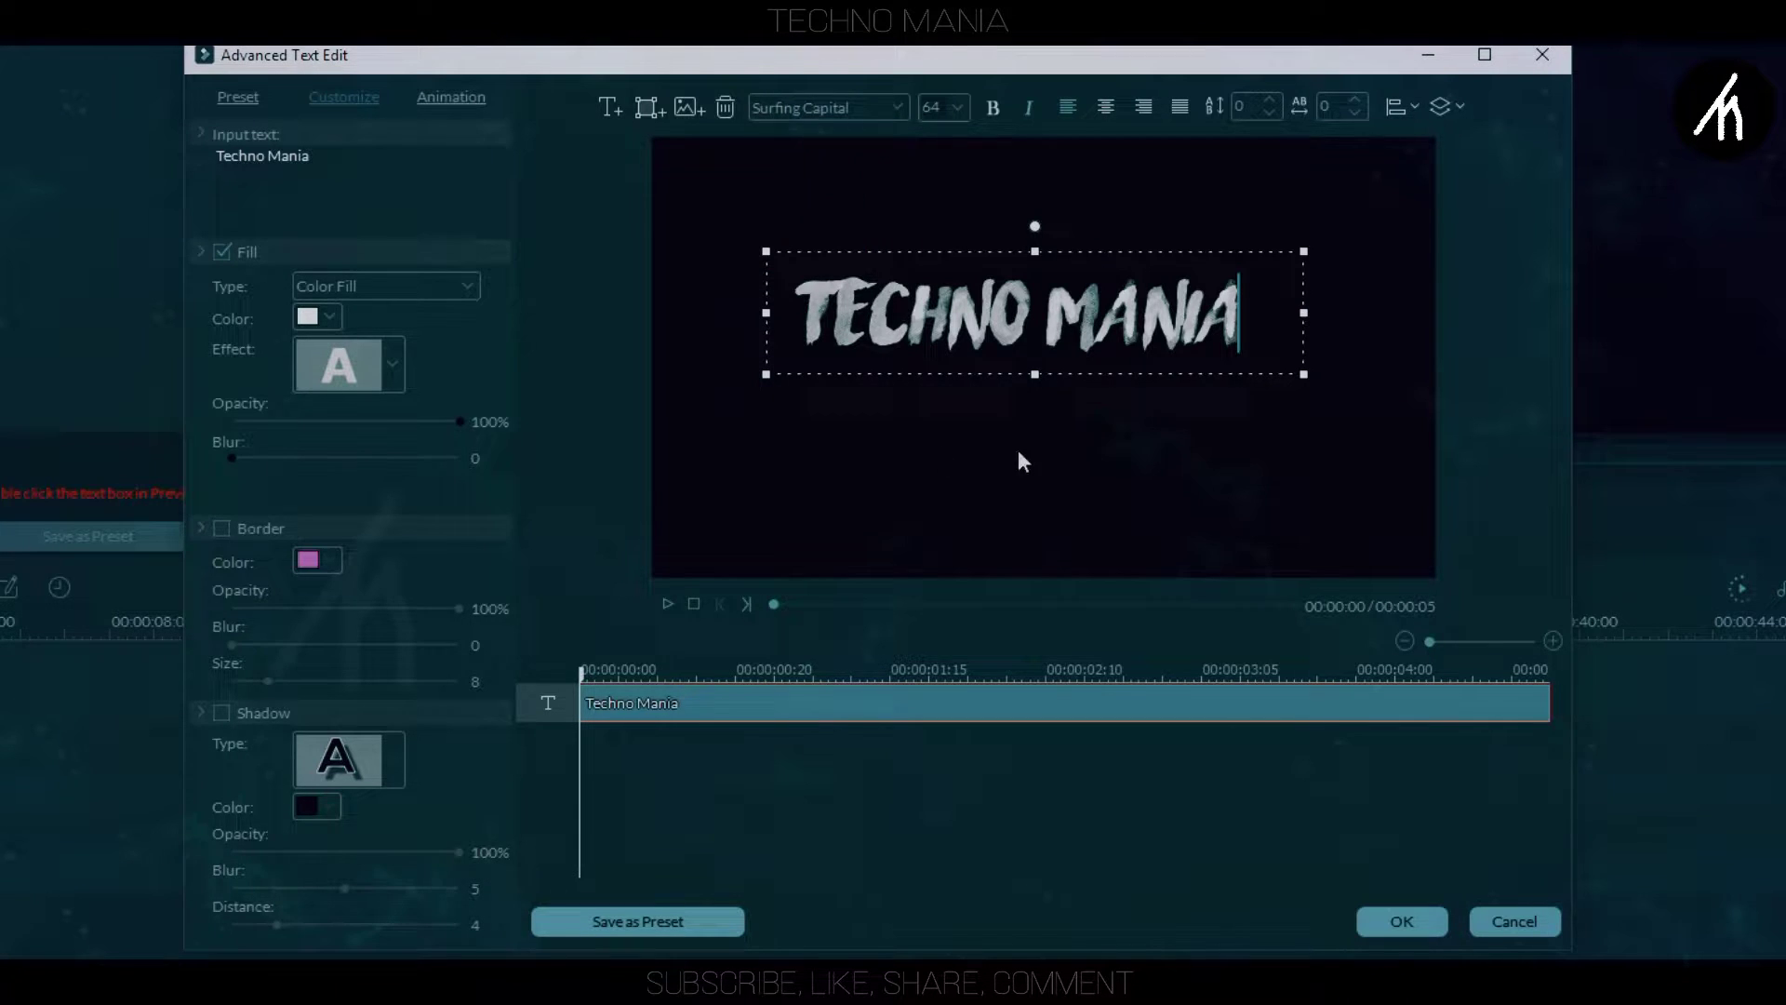
mouse_move(1117, 375)
left_mouse_down()
mouse_move(1096, 417)
mouse_move(1076, 414)
mouse_move(1127, 420)
left_mouse_up()
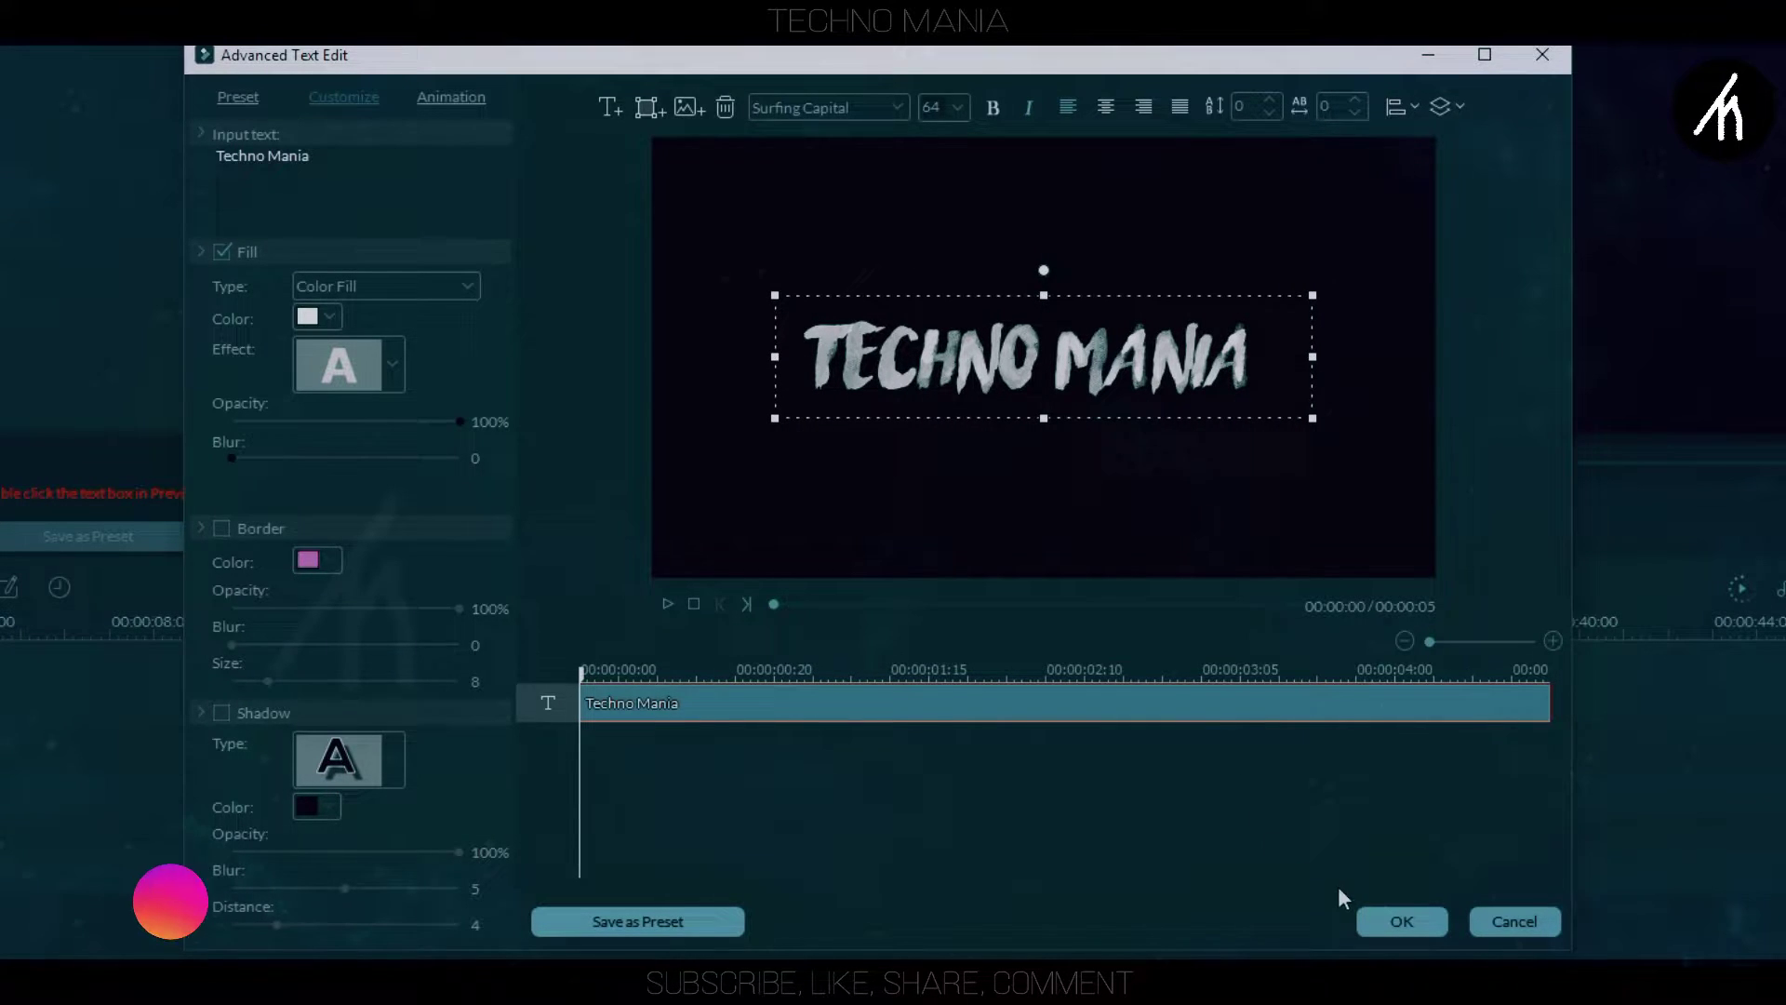
left_click(1366, 914)
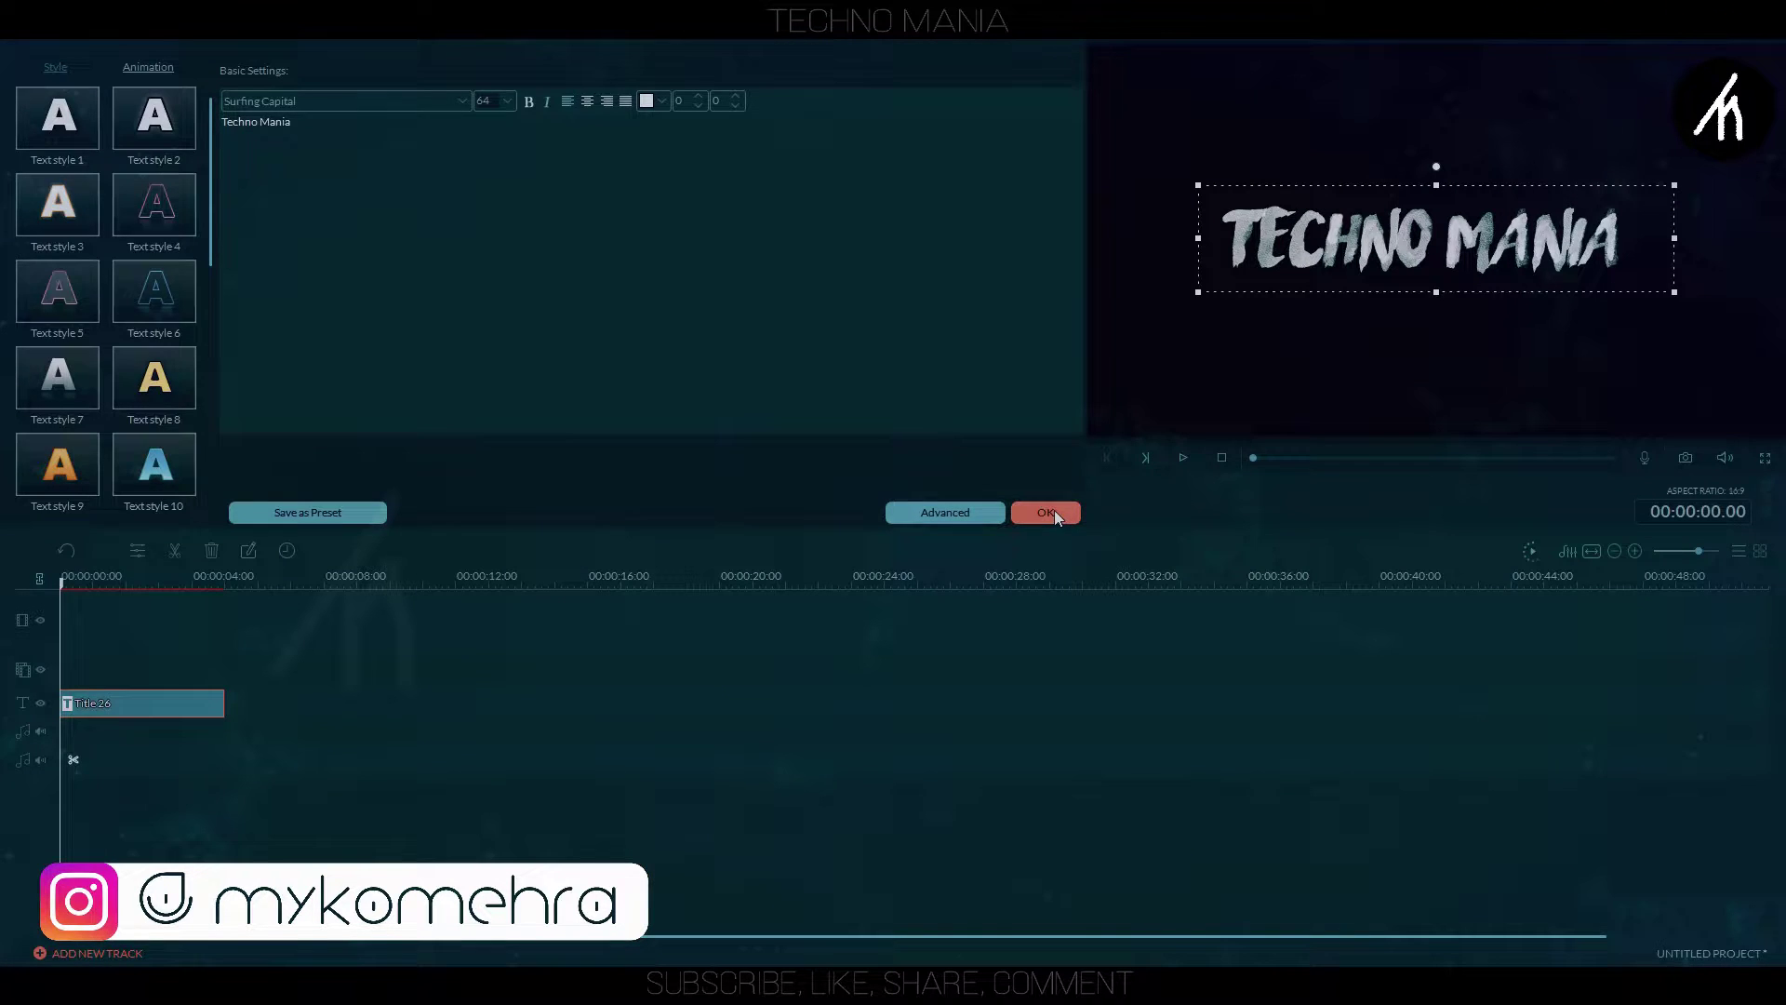
Stretch the title to about 0:08, export it, and place Demo on the video track
left_click(1053, 512)
left_click_drag(225, 702, 330, 702)
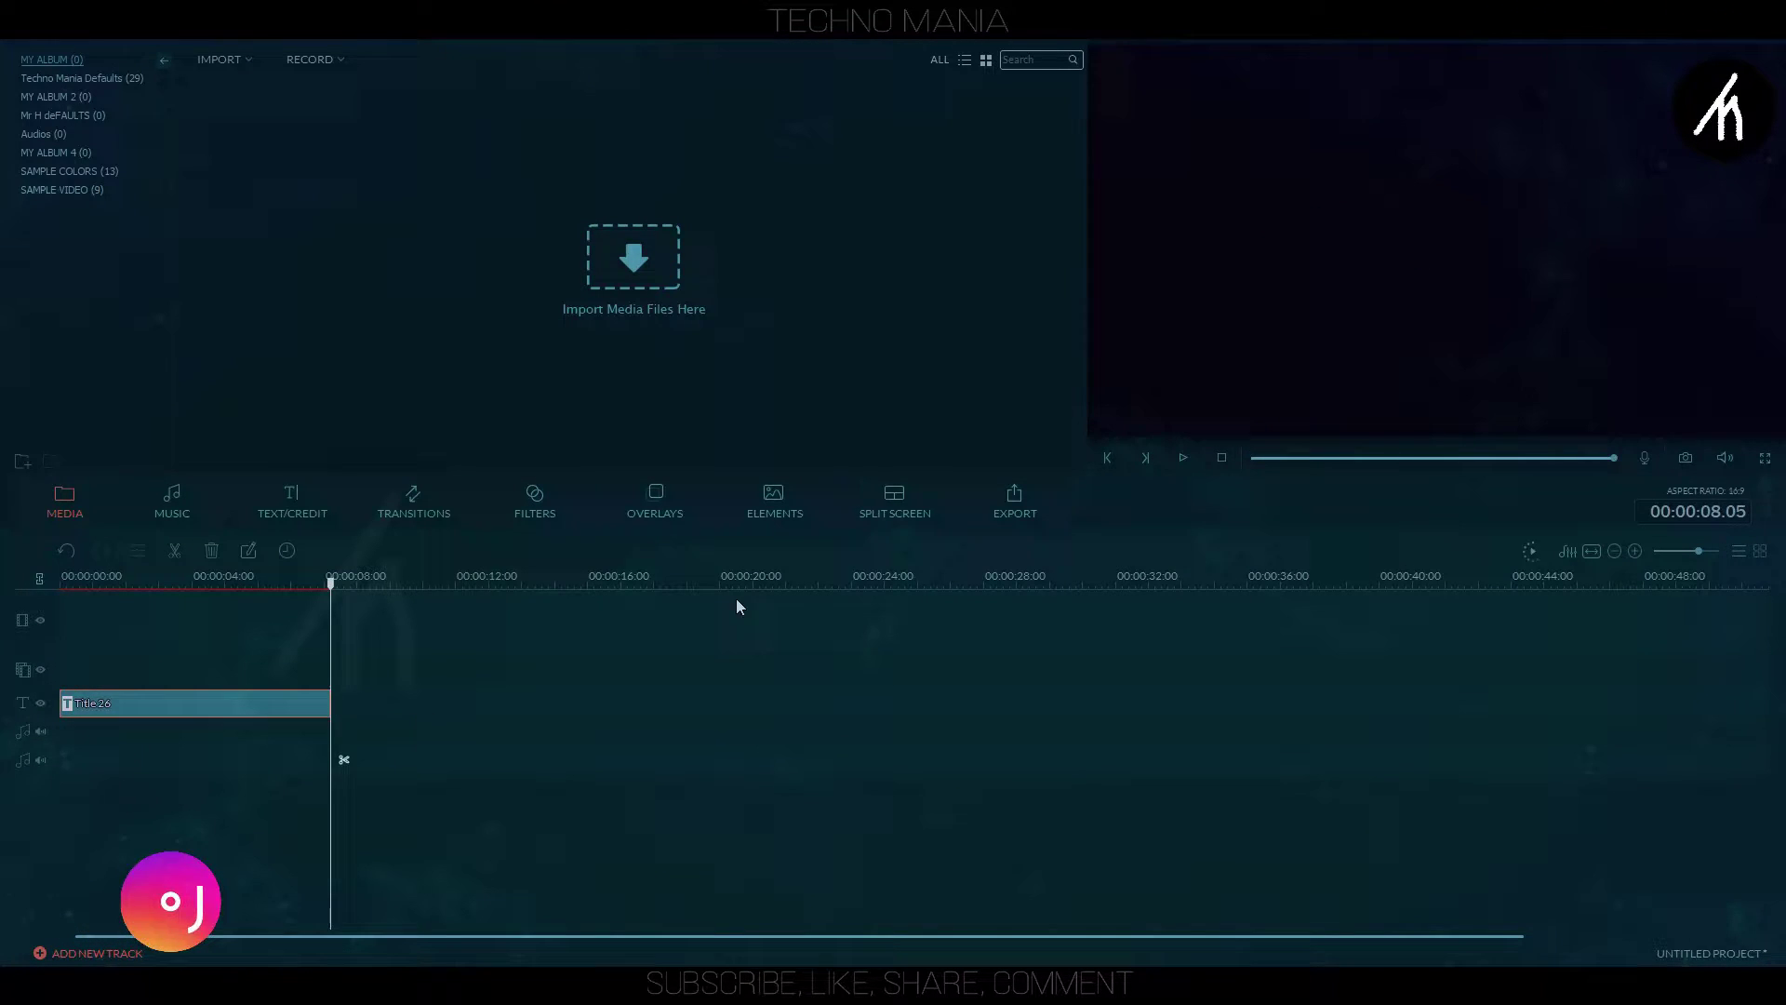
left_click(1019, 506)
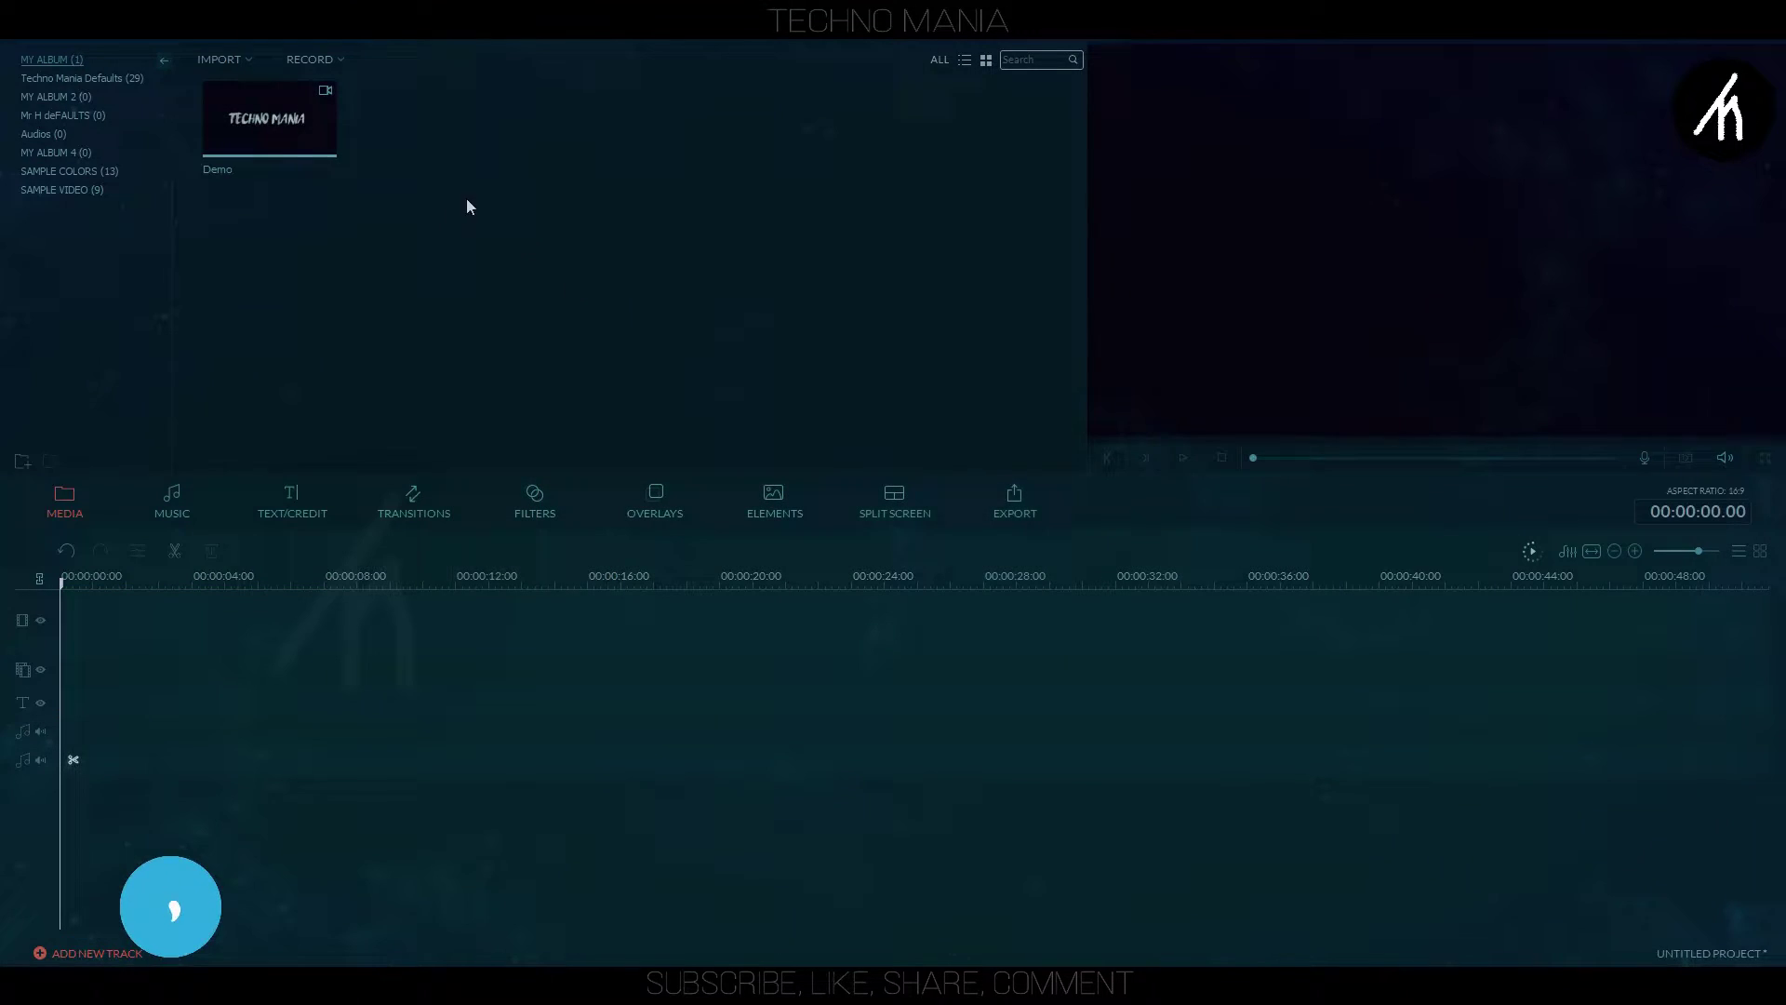
left_click_drag(304, 130, 83, 619)
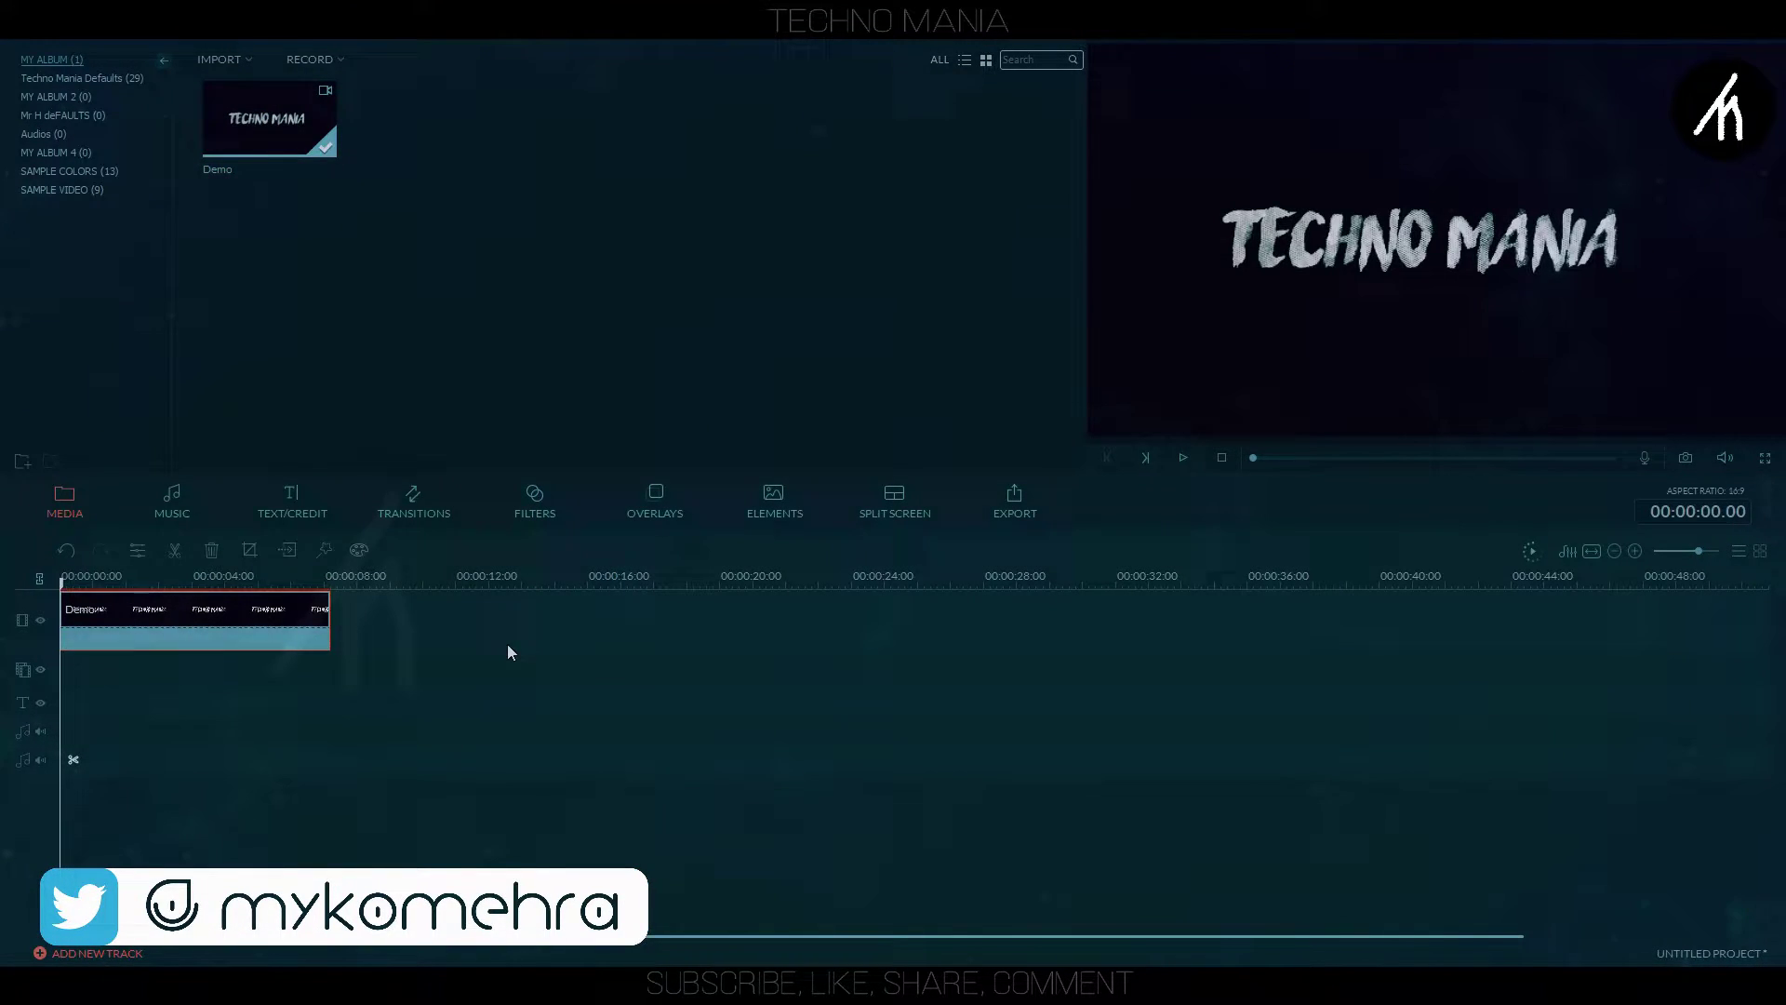
Drop the Distortion filter WaterRipple beneath the Demo clip and play it back
left_click(545, 504)
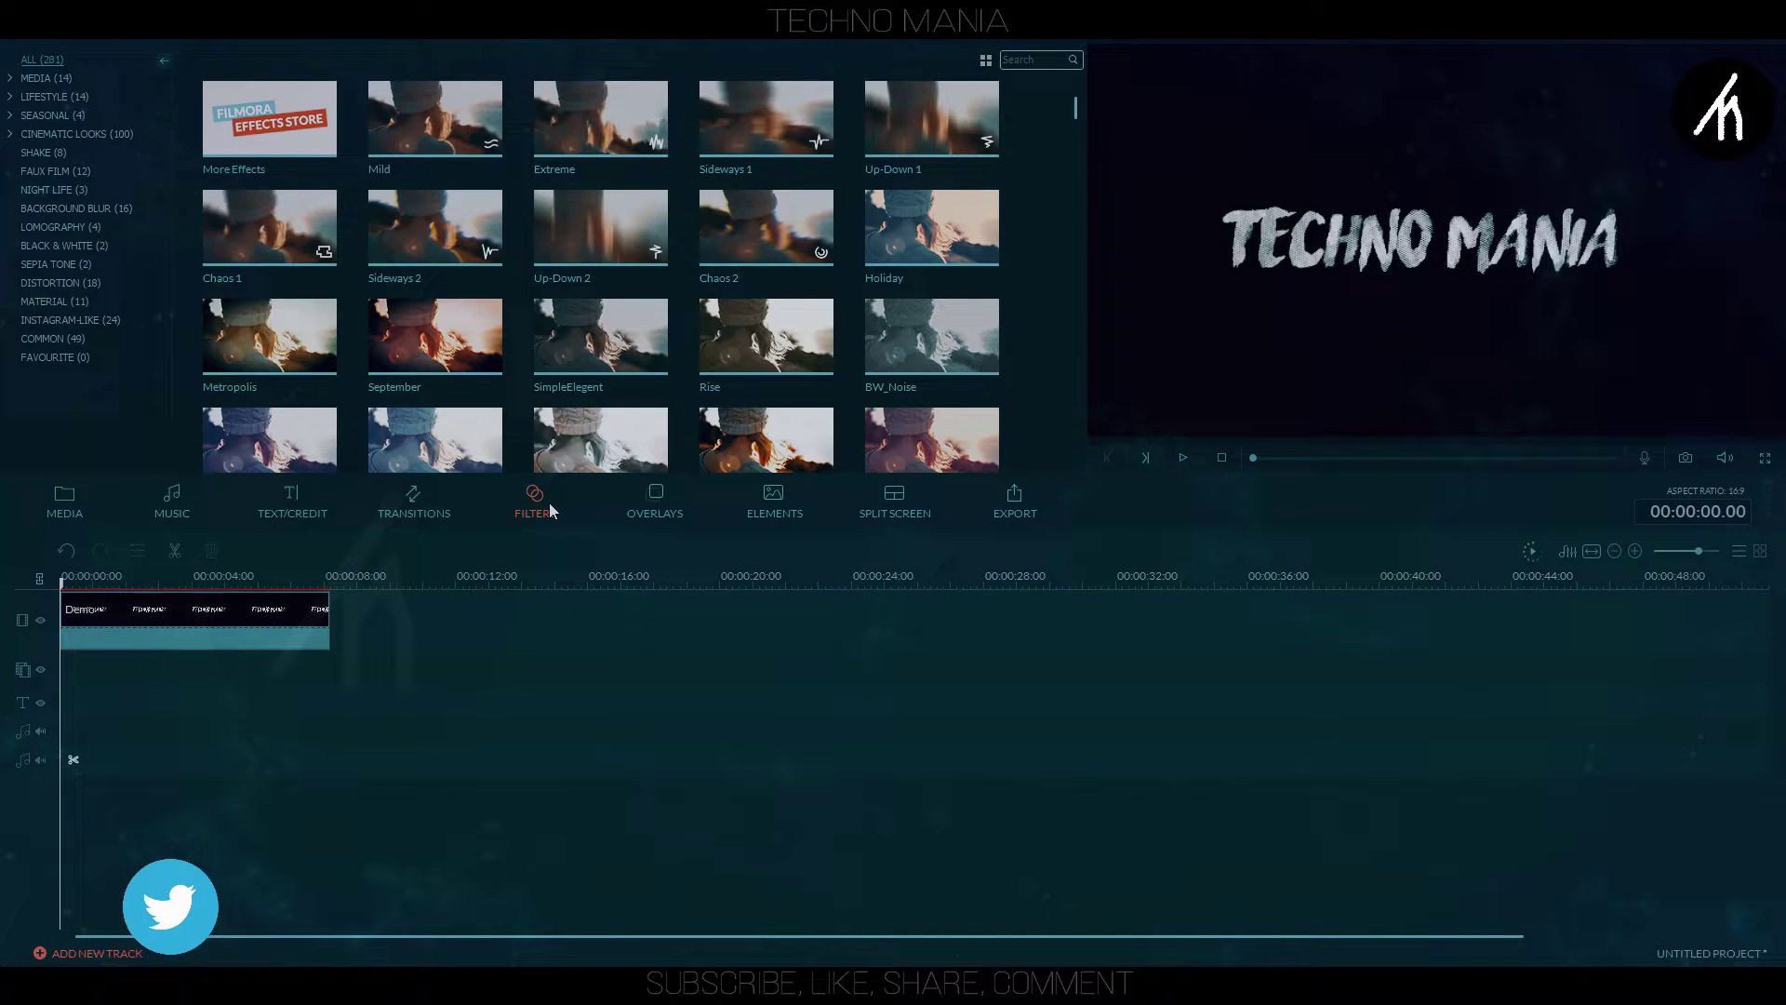
left_click(69, 283)
mouse_move(931, 335)
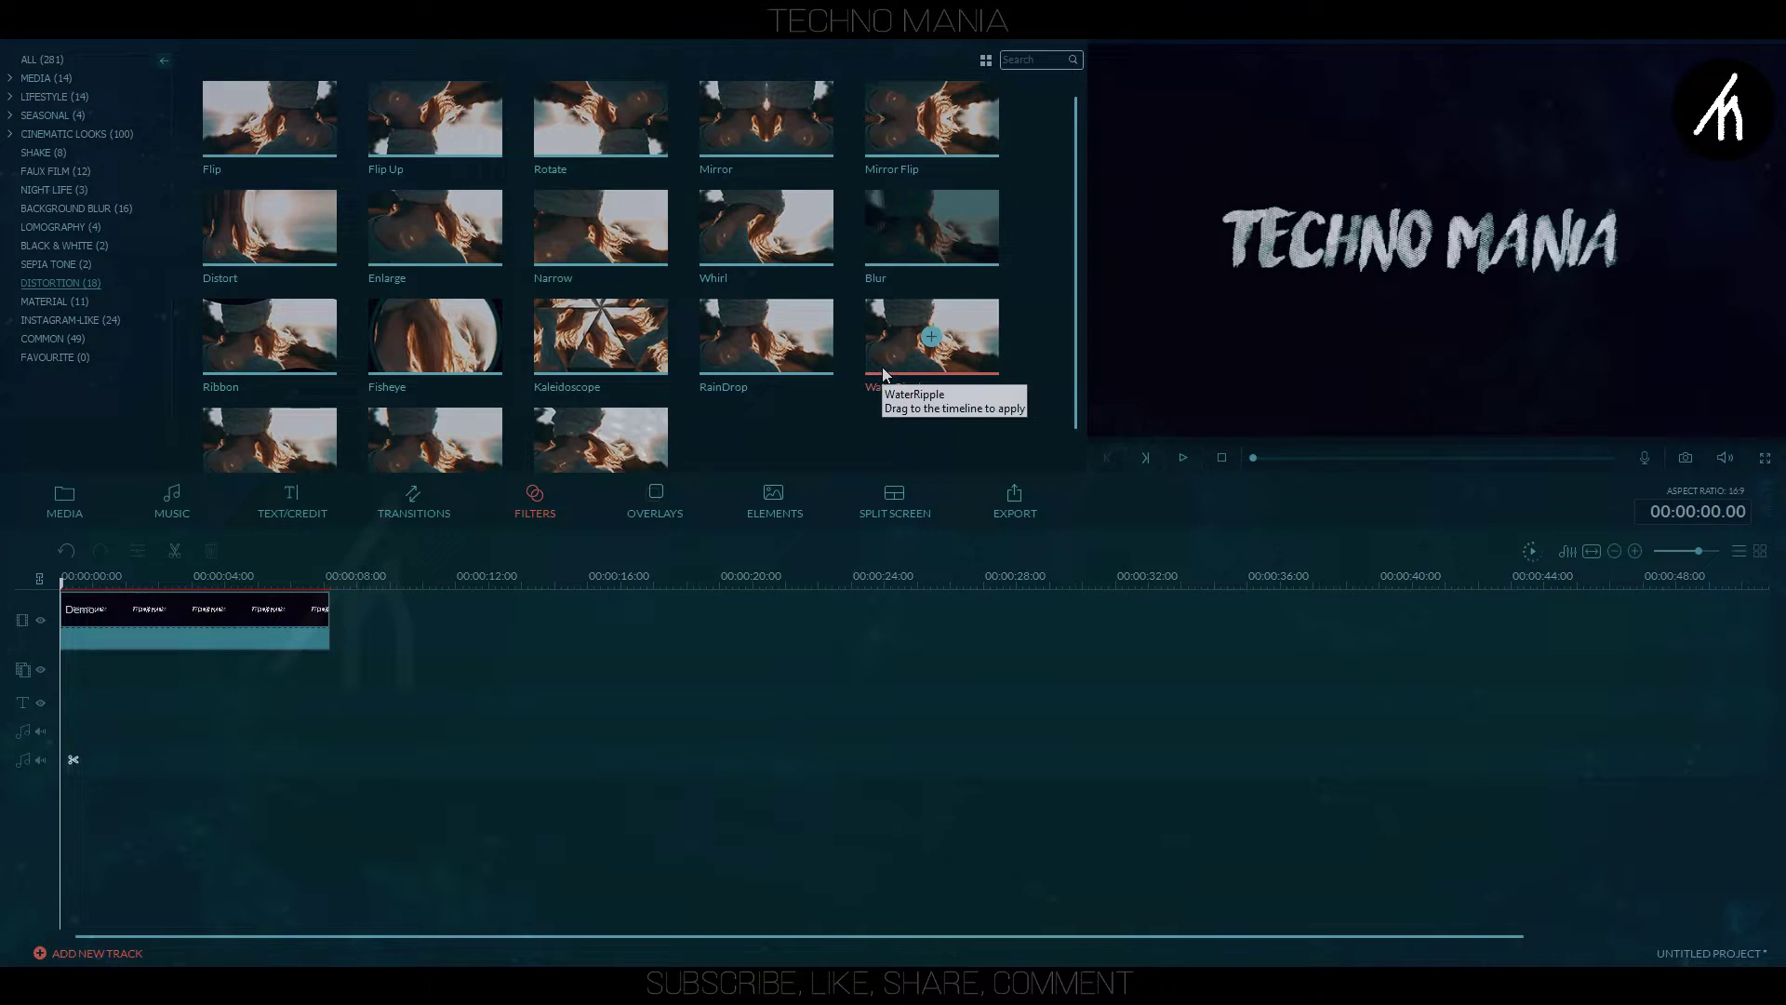
left_click_drag(979, 341, 69, 645)
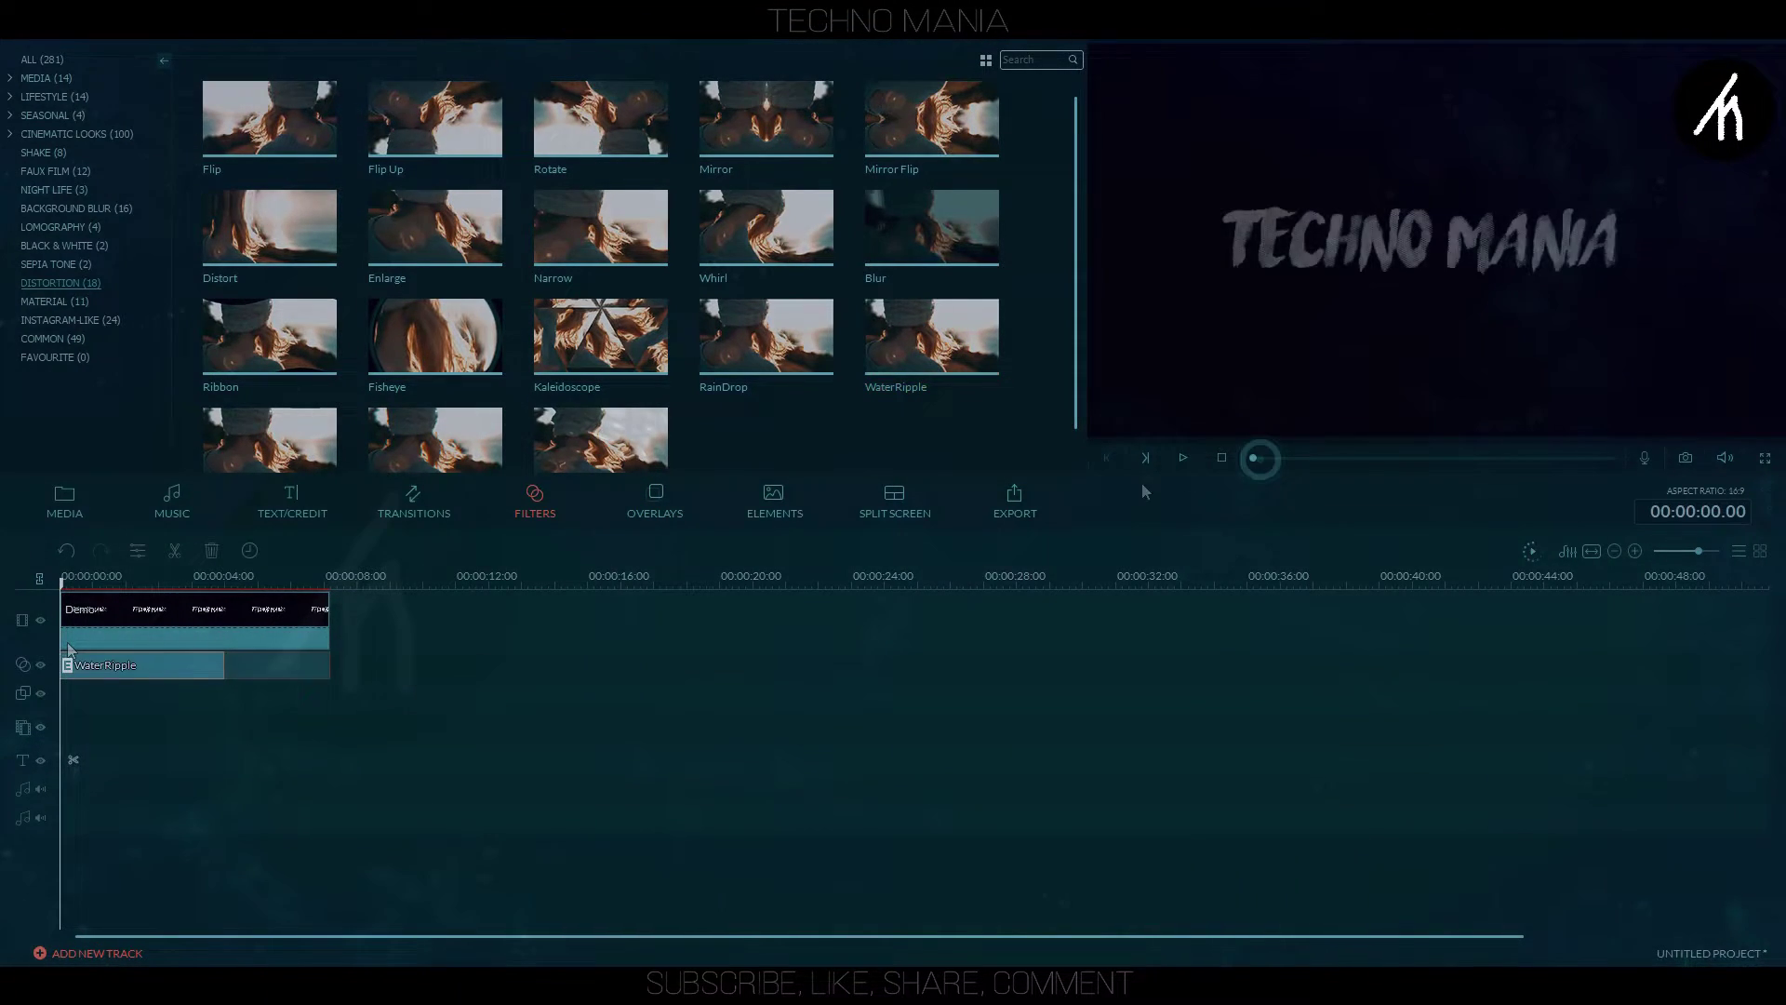
key("space")
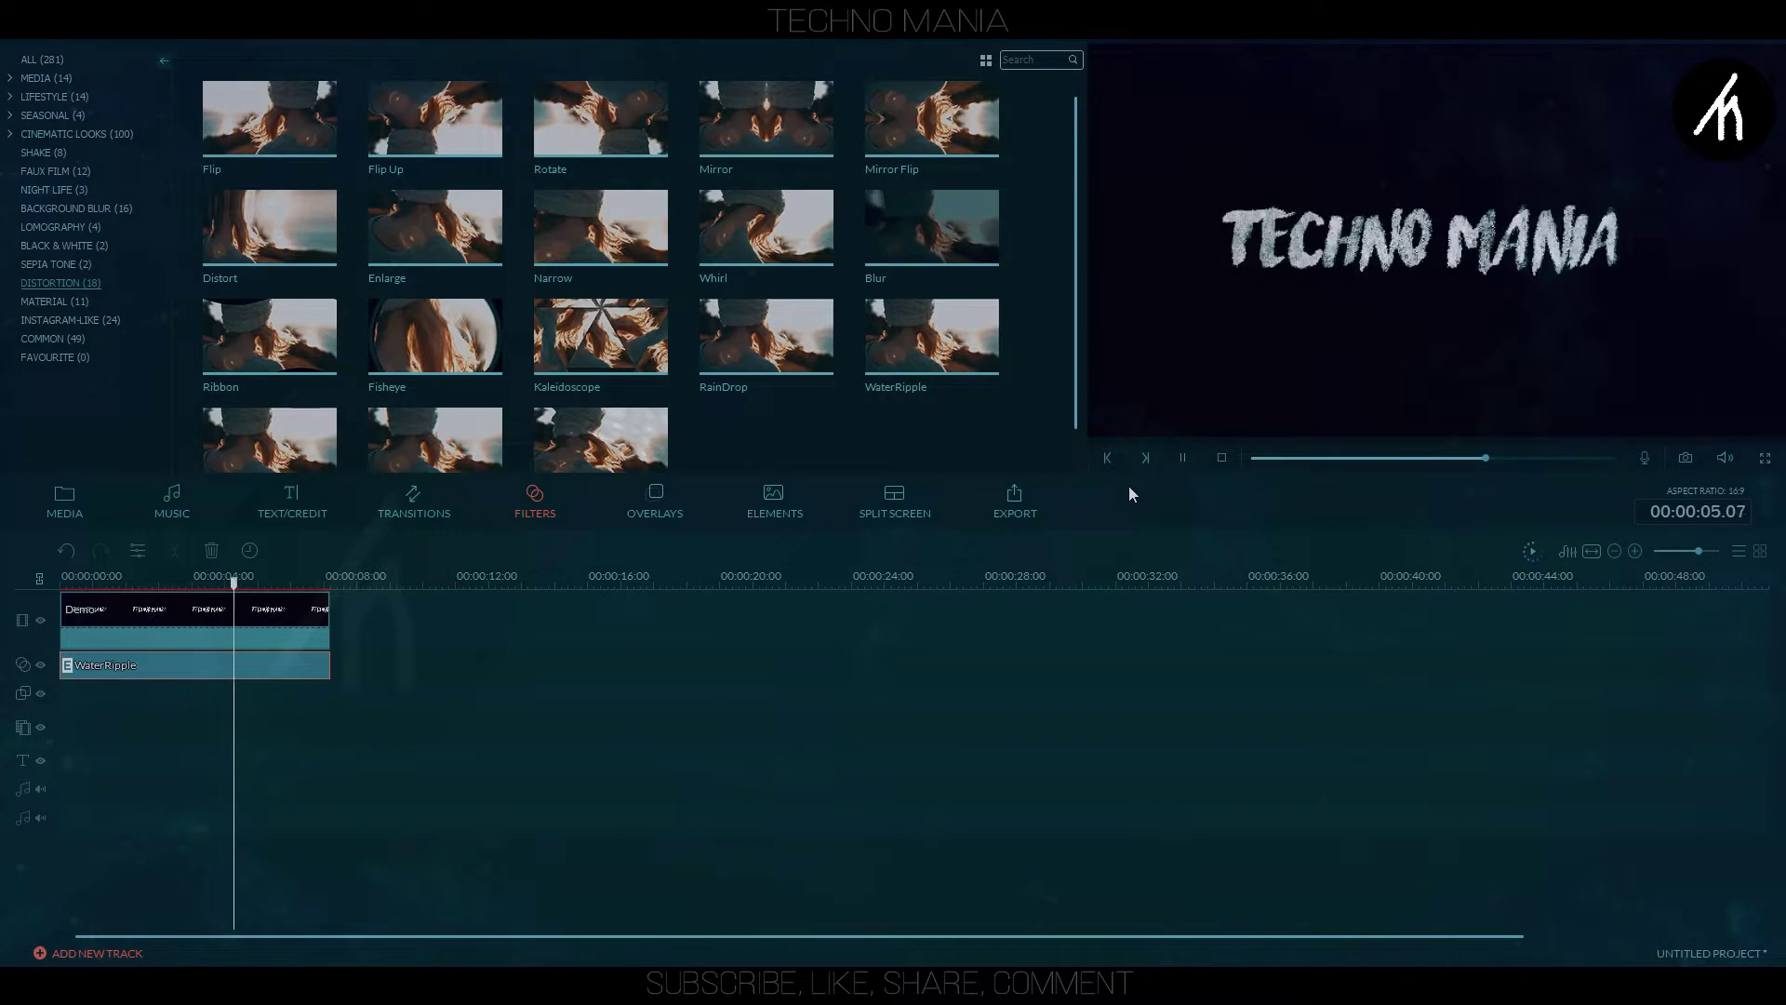
Export Demo 1, replay the rippled title, then delete the clip and WaterRipple filter
key("ctrl+e")
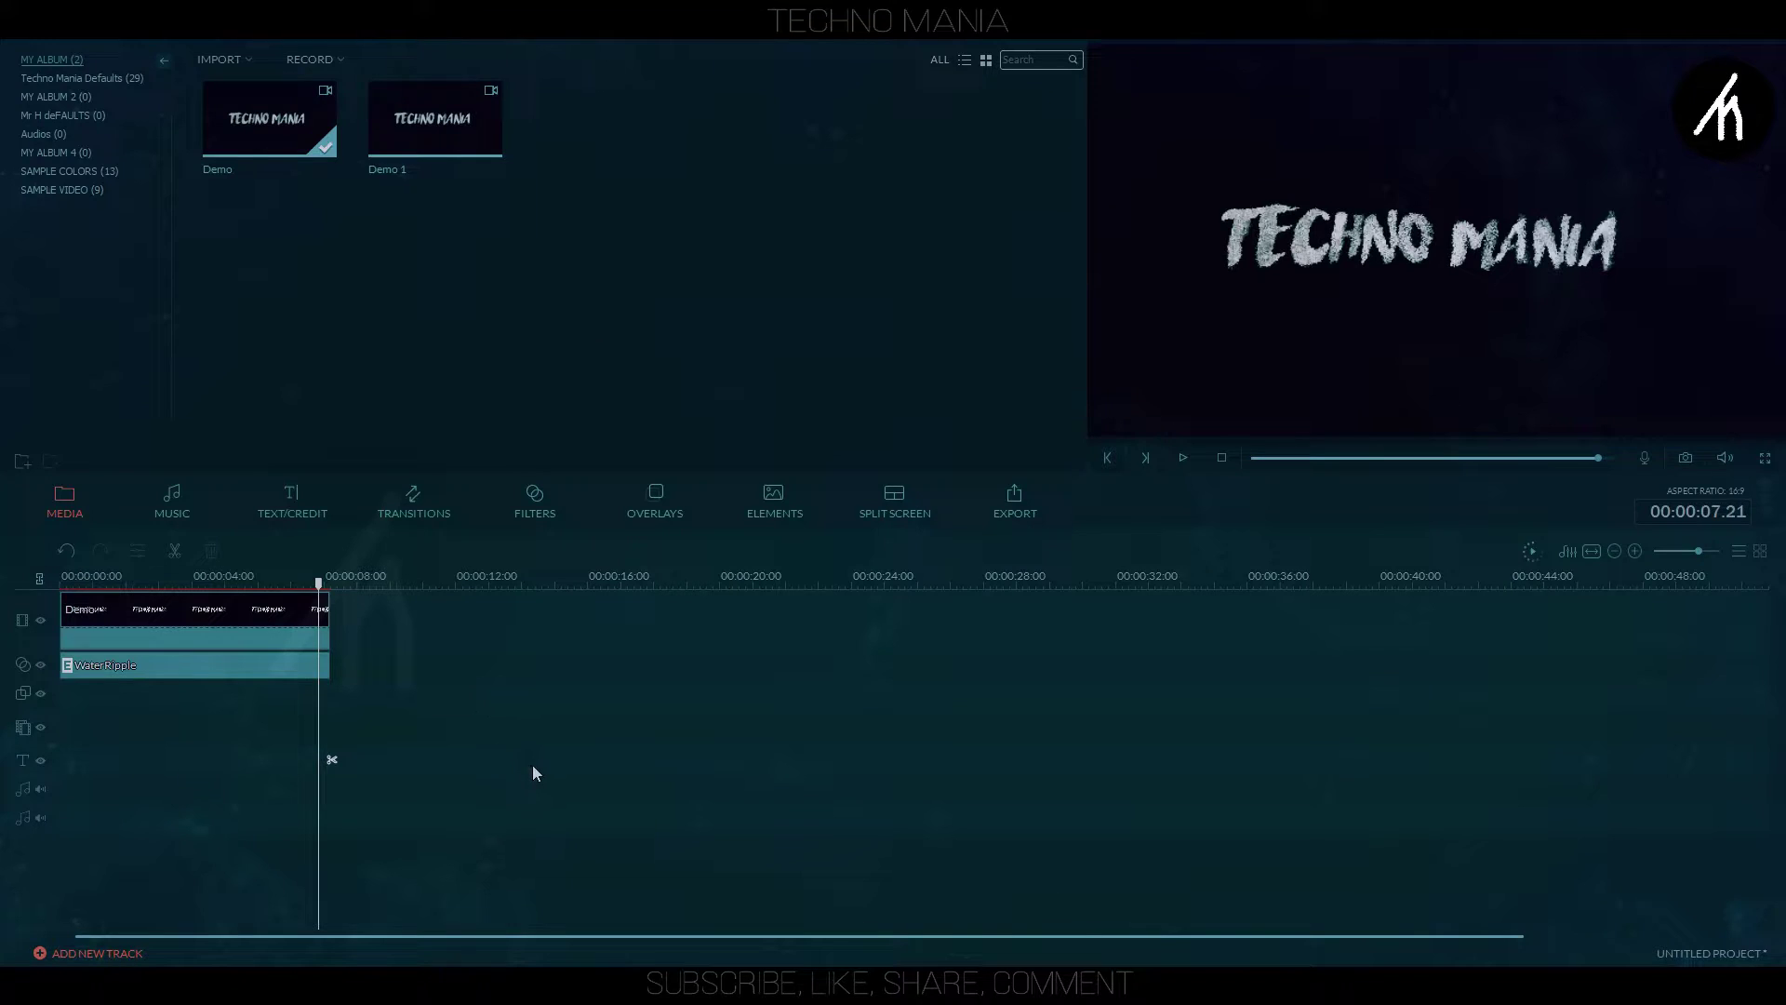
left_click(223, 616)
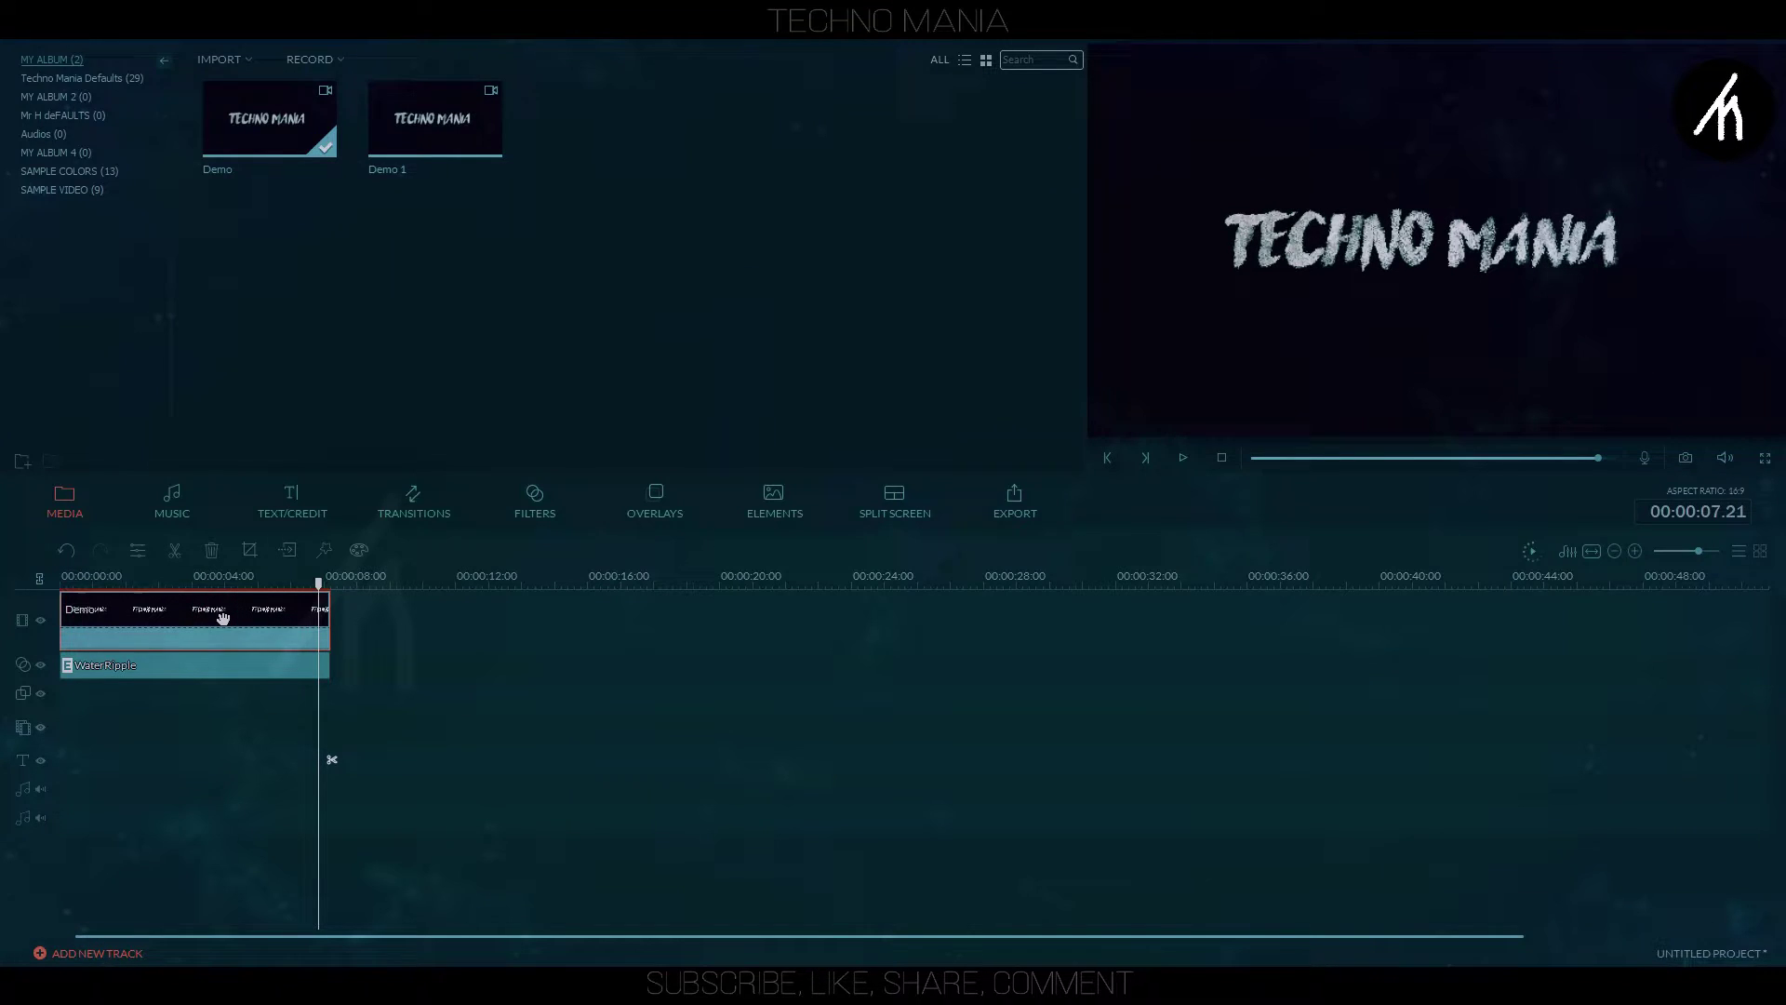
left_click(112, 577)
key("space")
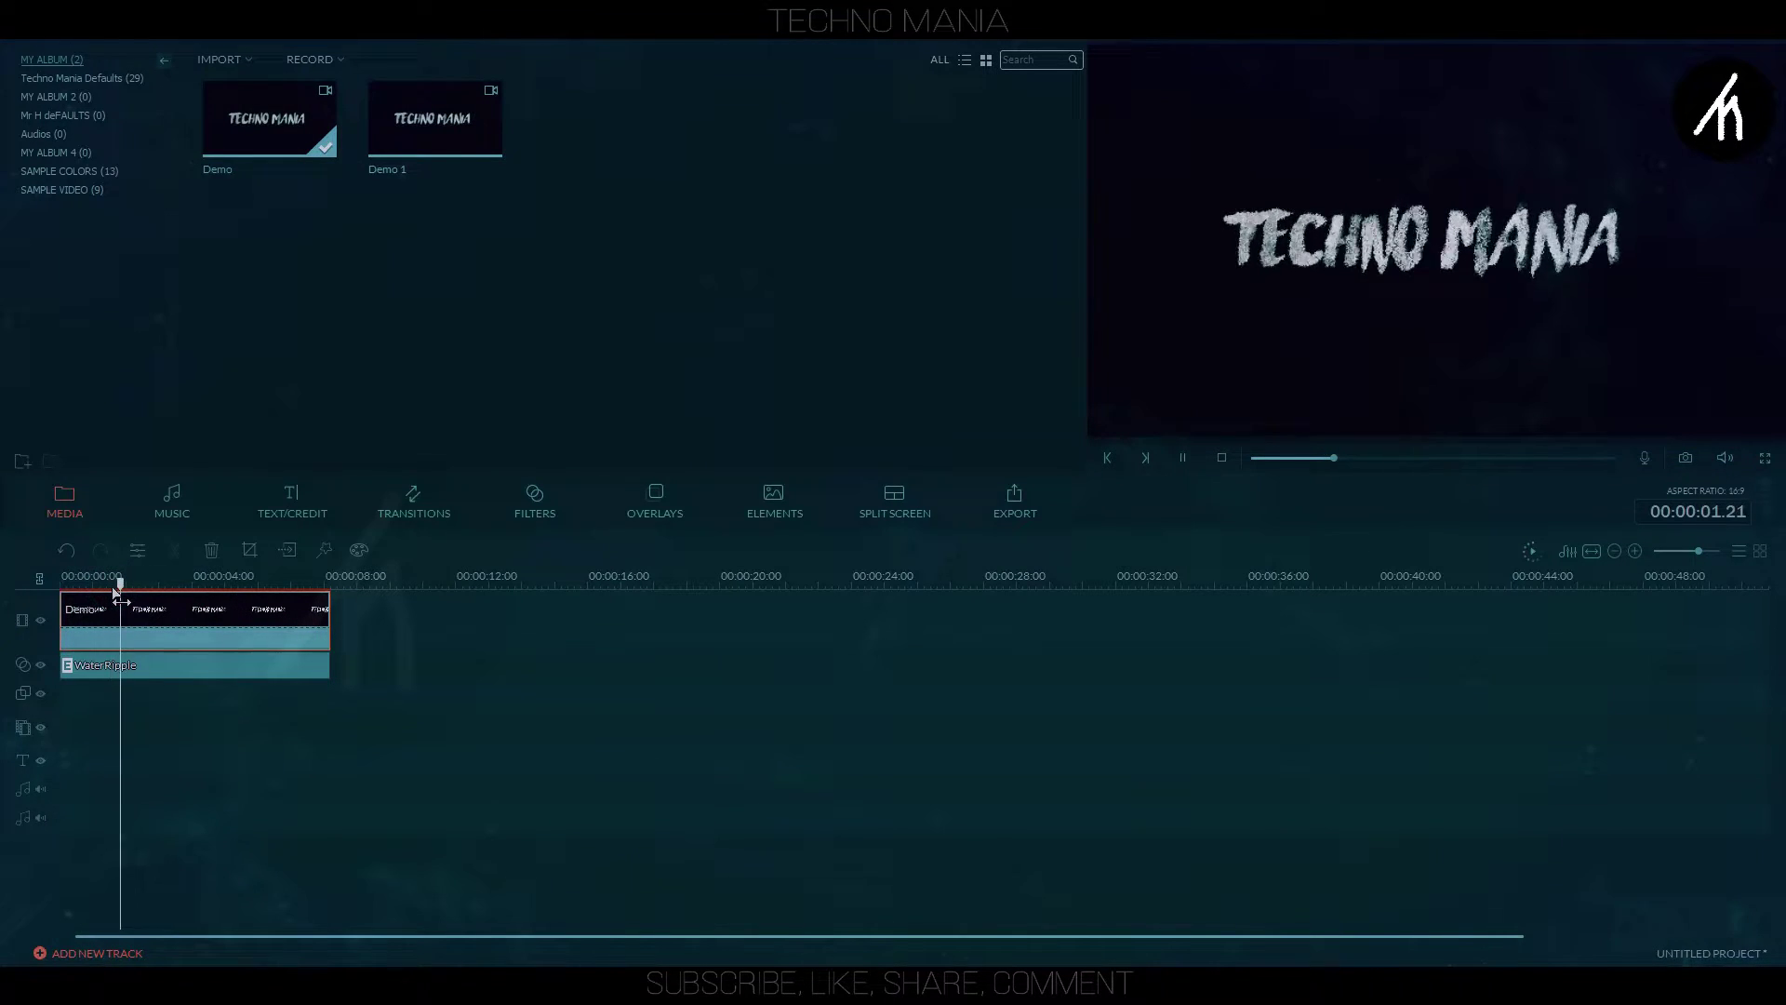
key("space")
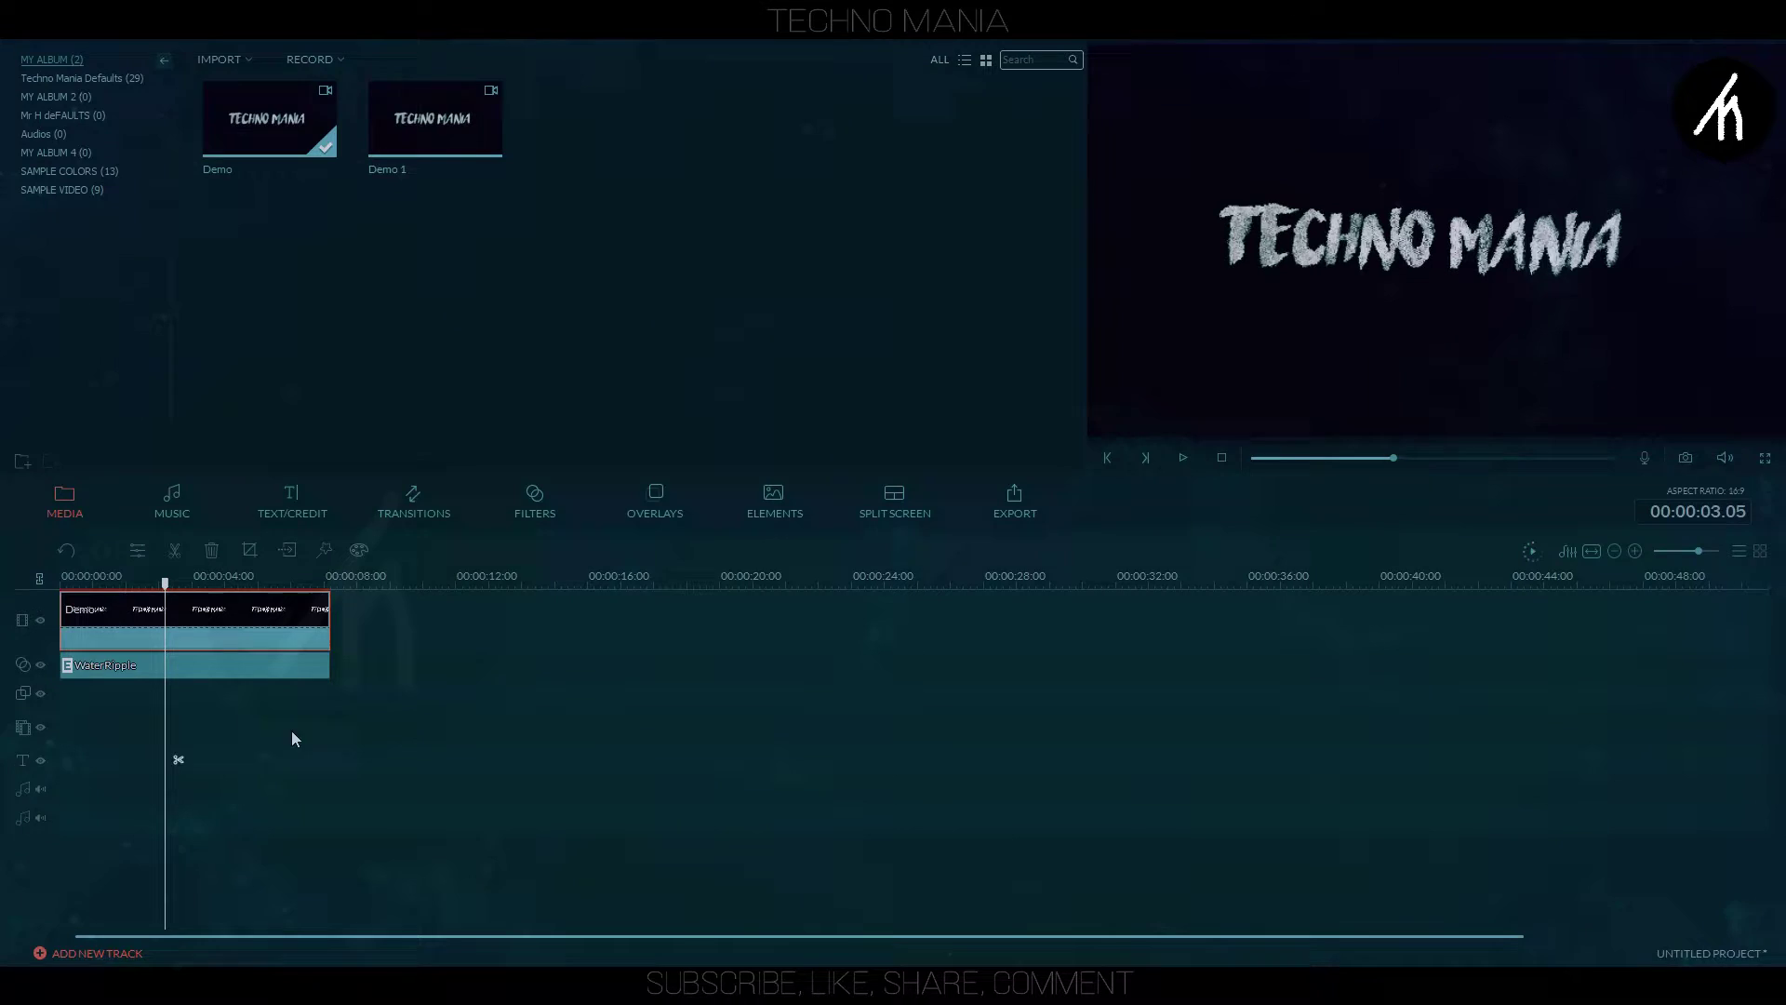
key("space")
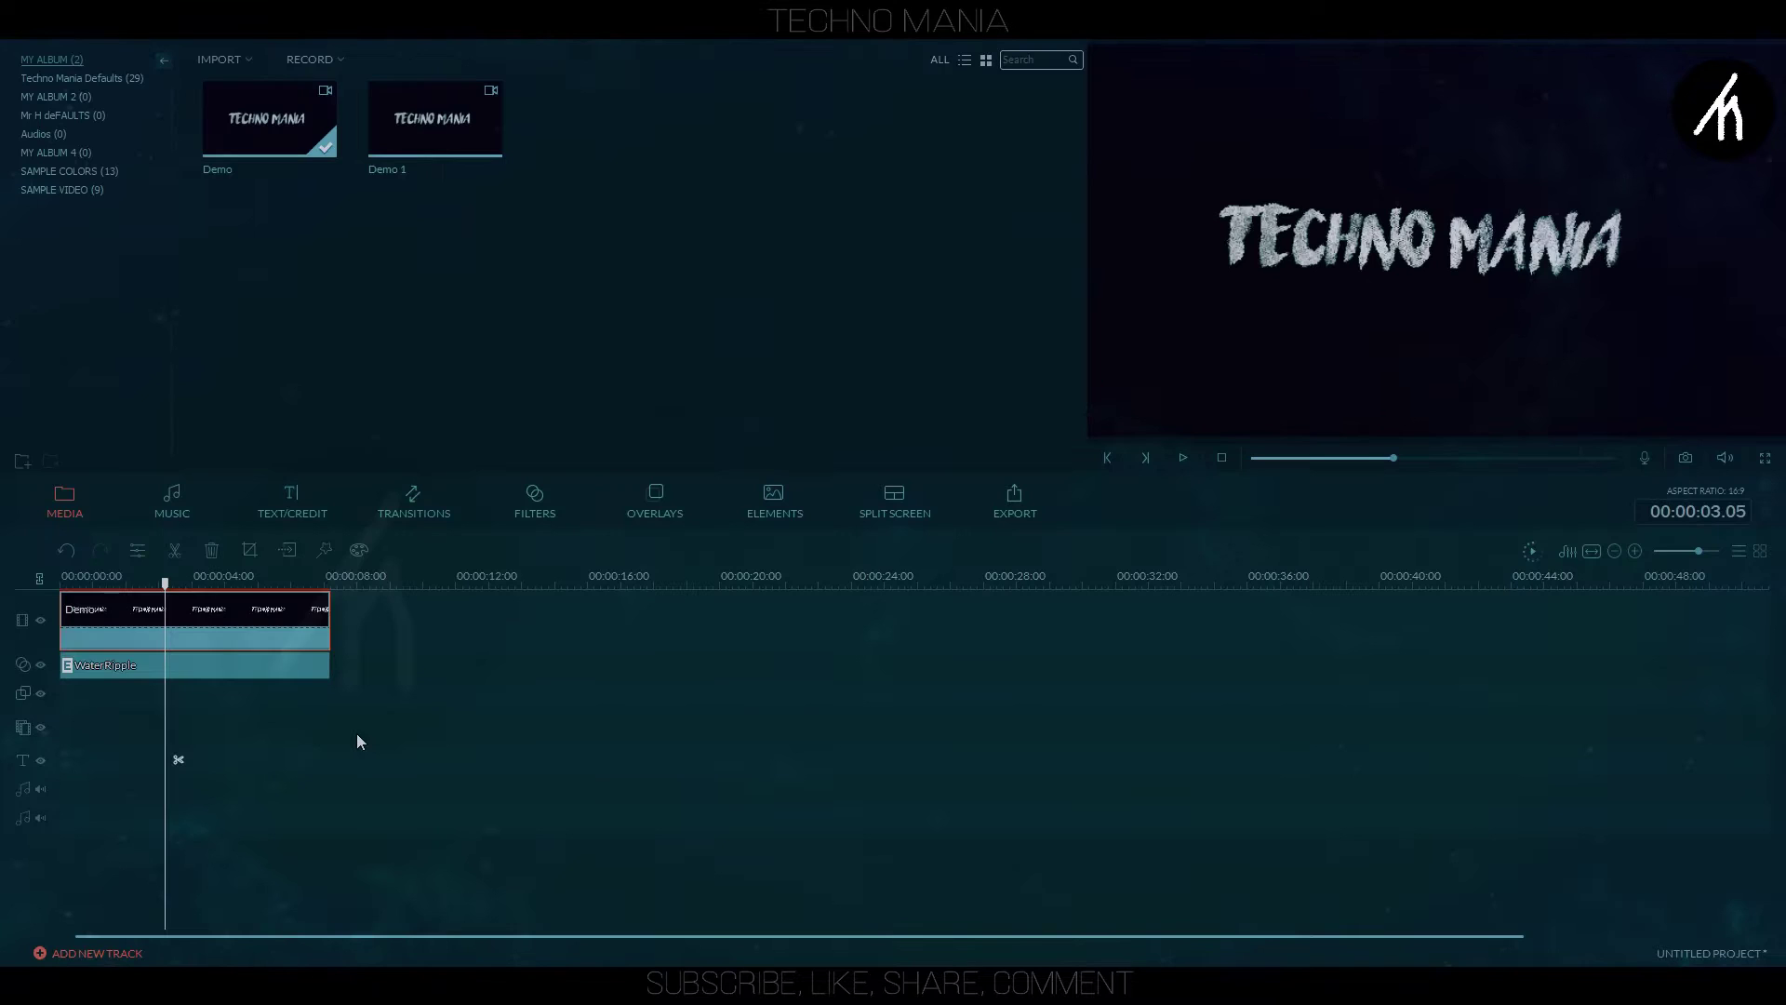
left_click_drag(356, 733, 238, 626)
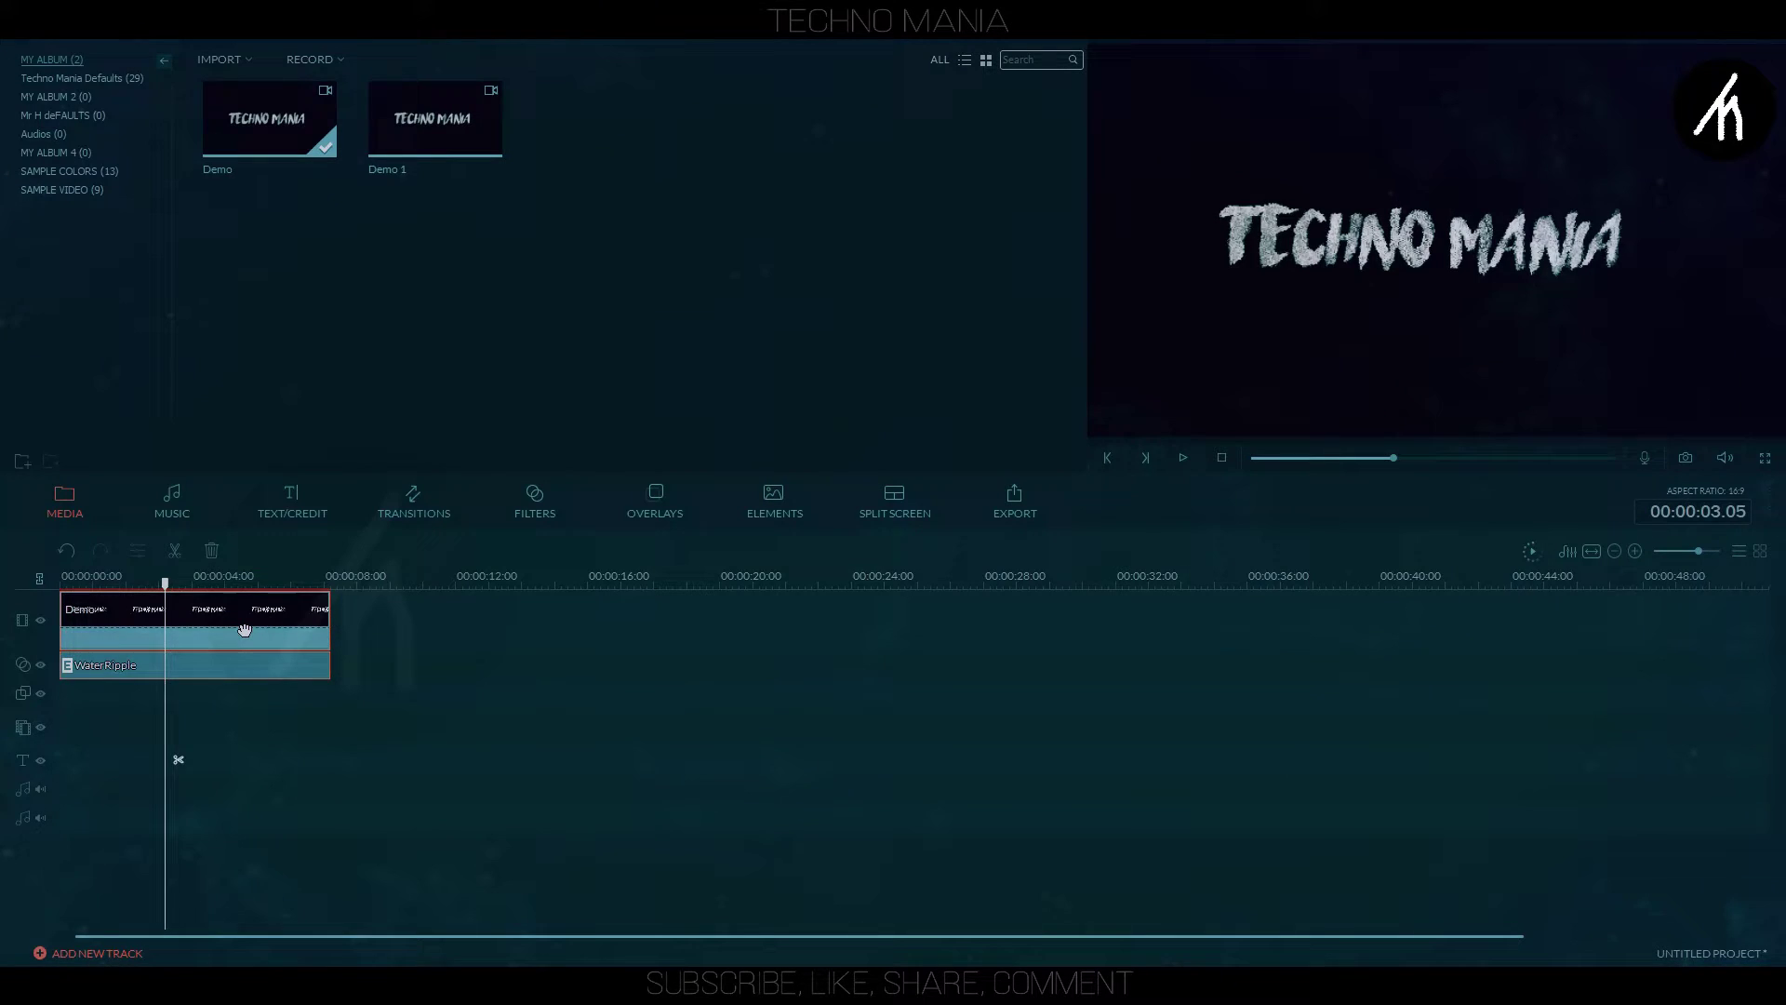
key("Delete")
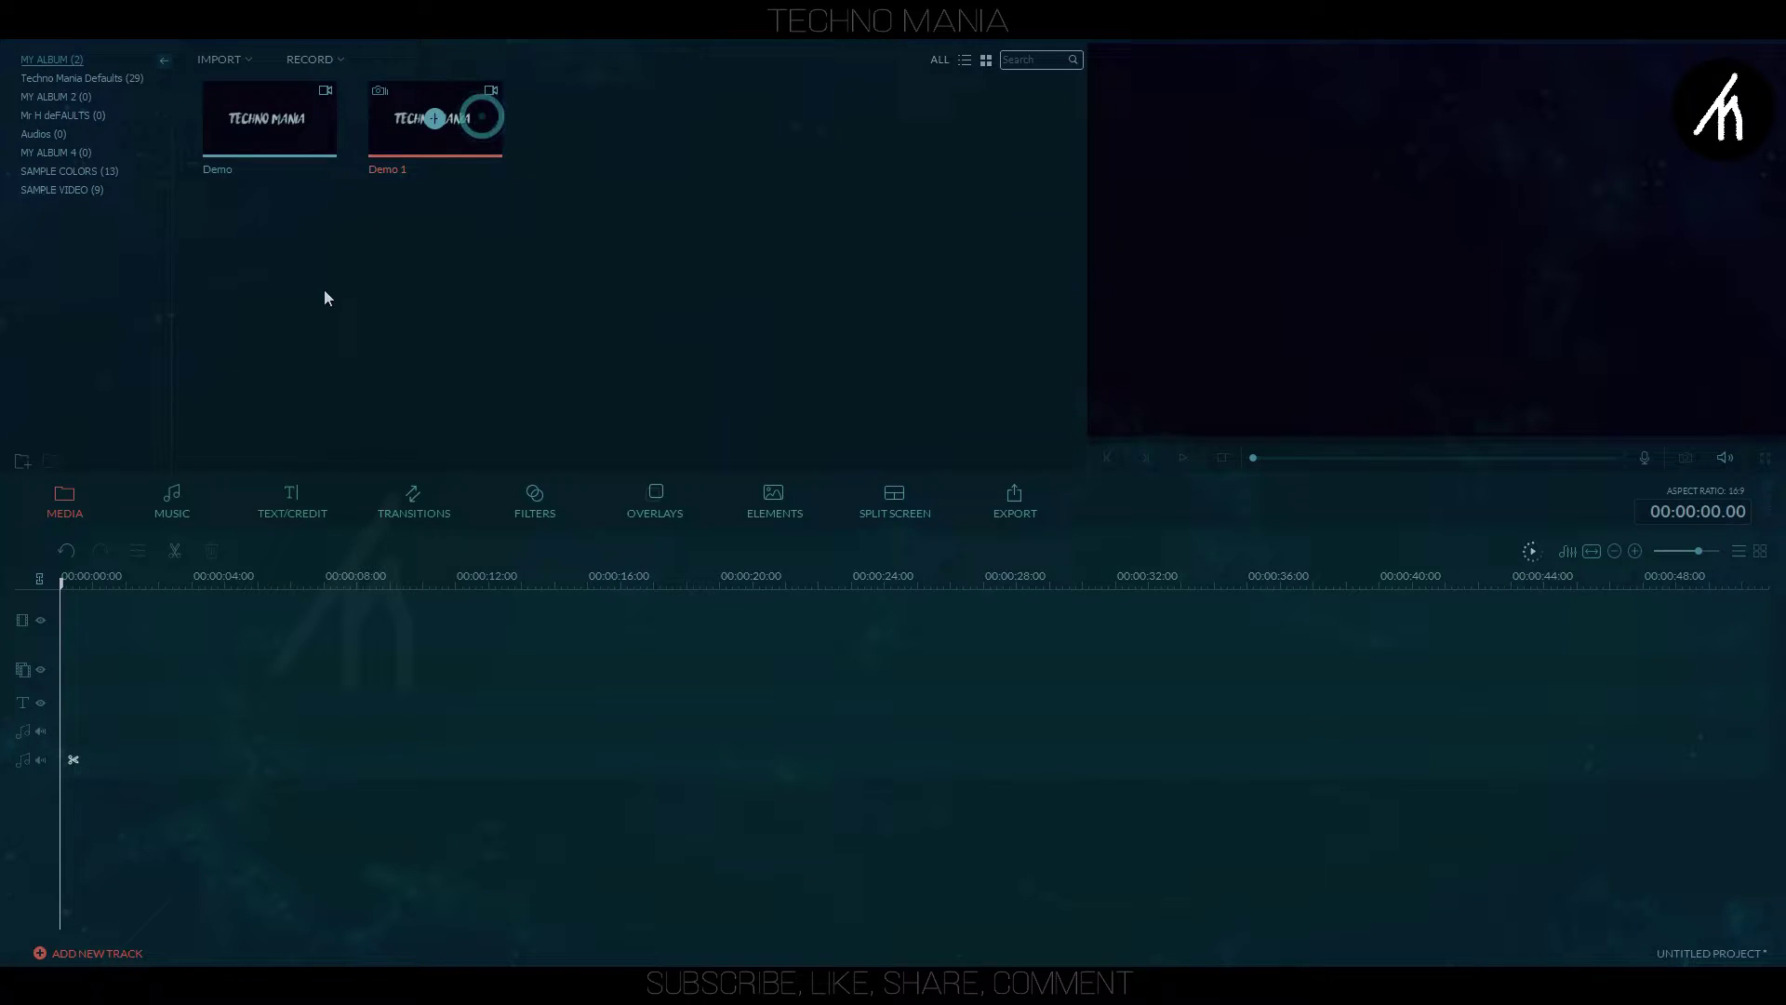
Place Demo 1 on the video track and speed it up to about one second
left_click_drag(324, 298, 106, 620)
left_click(295, 764)
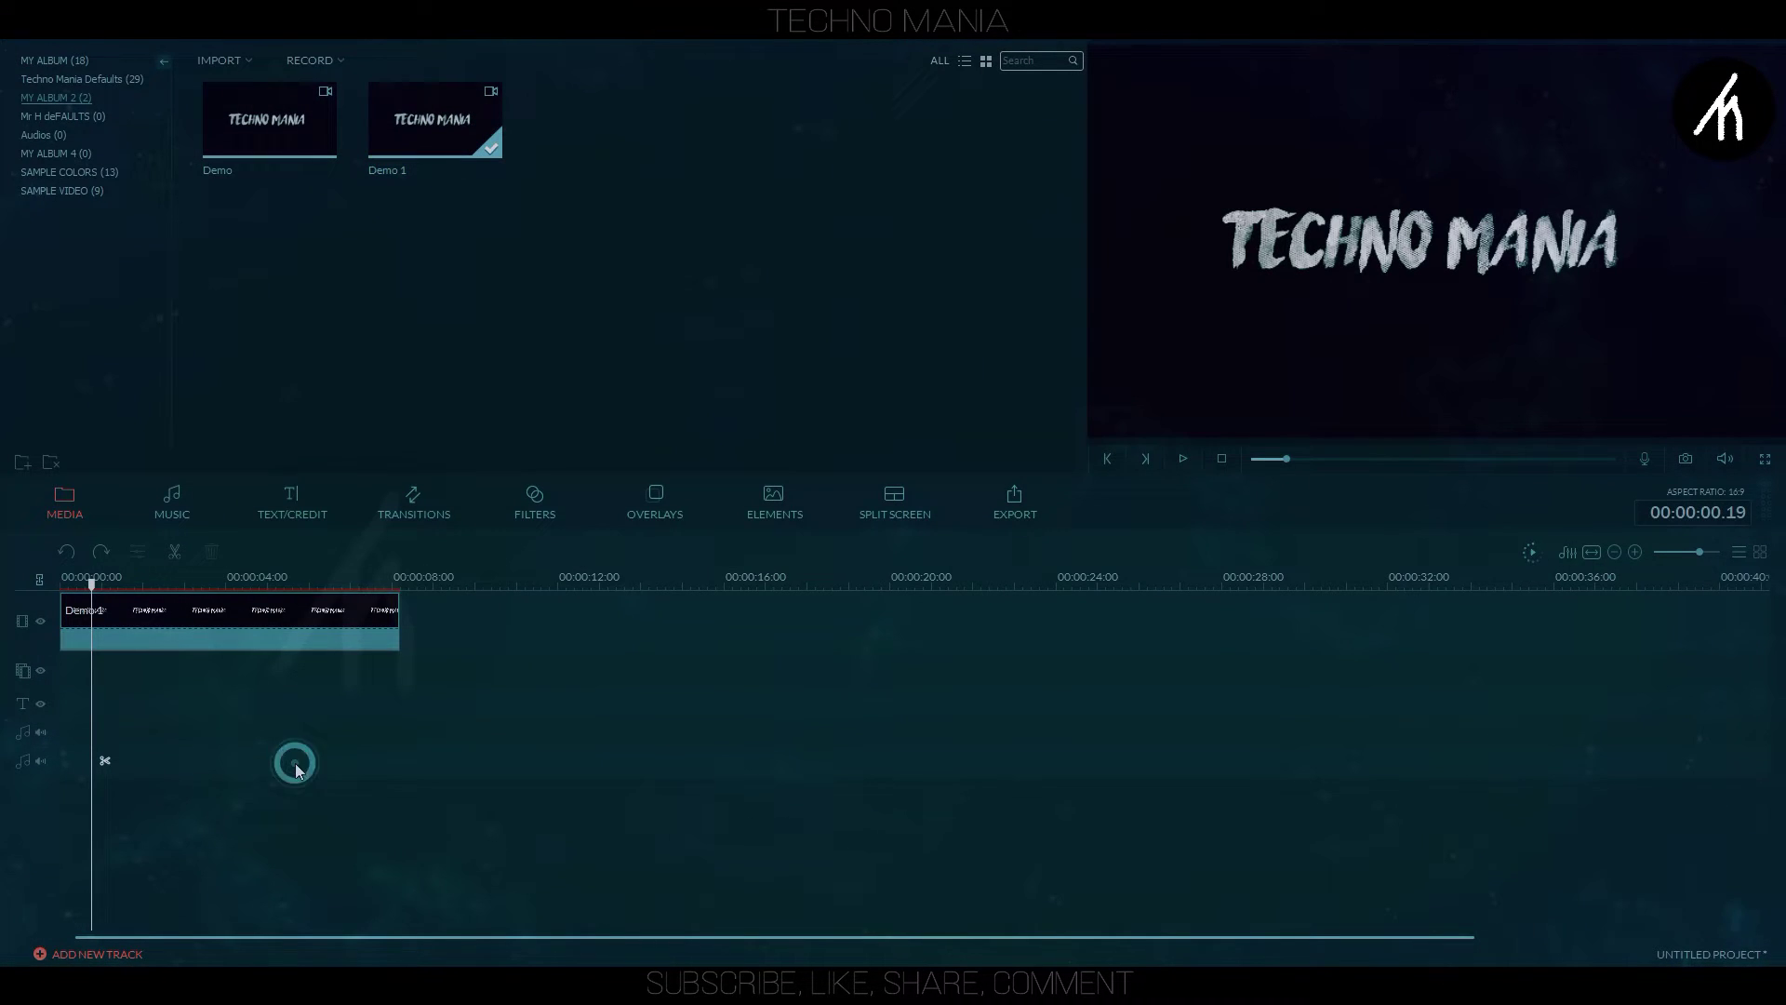
right_click(267, 603)
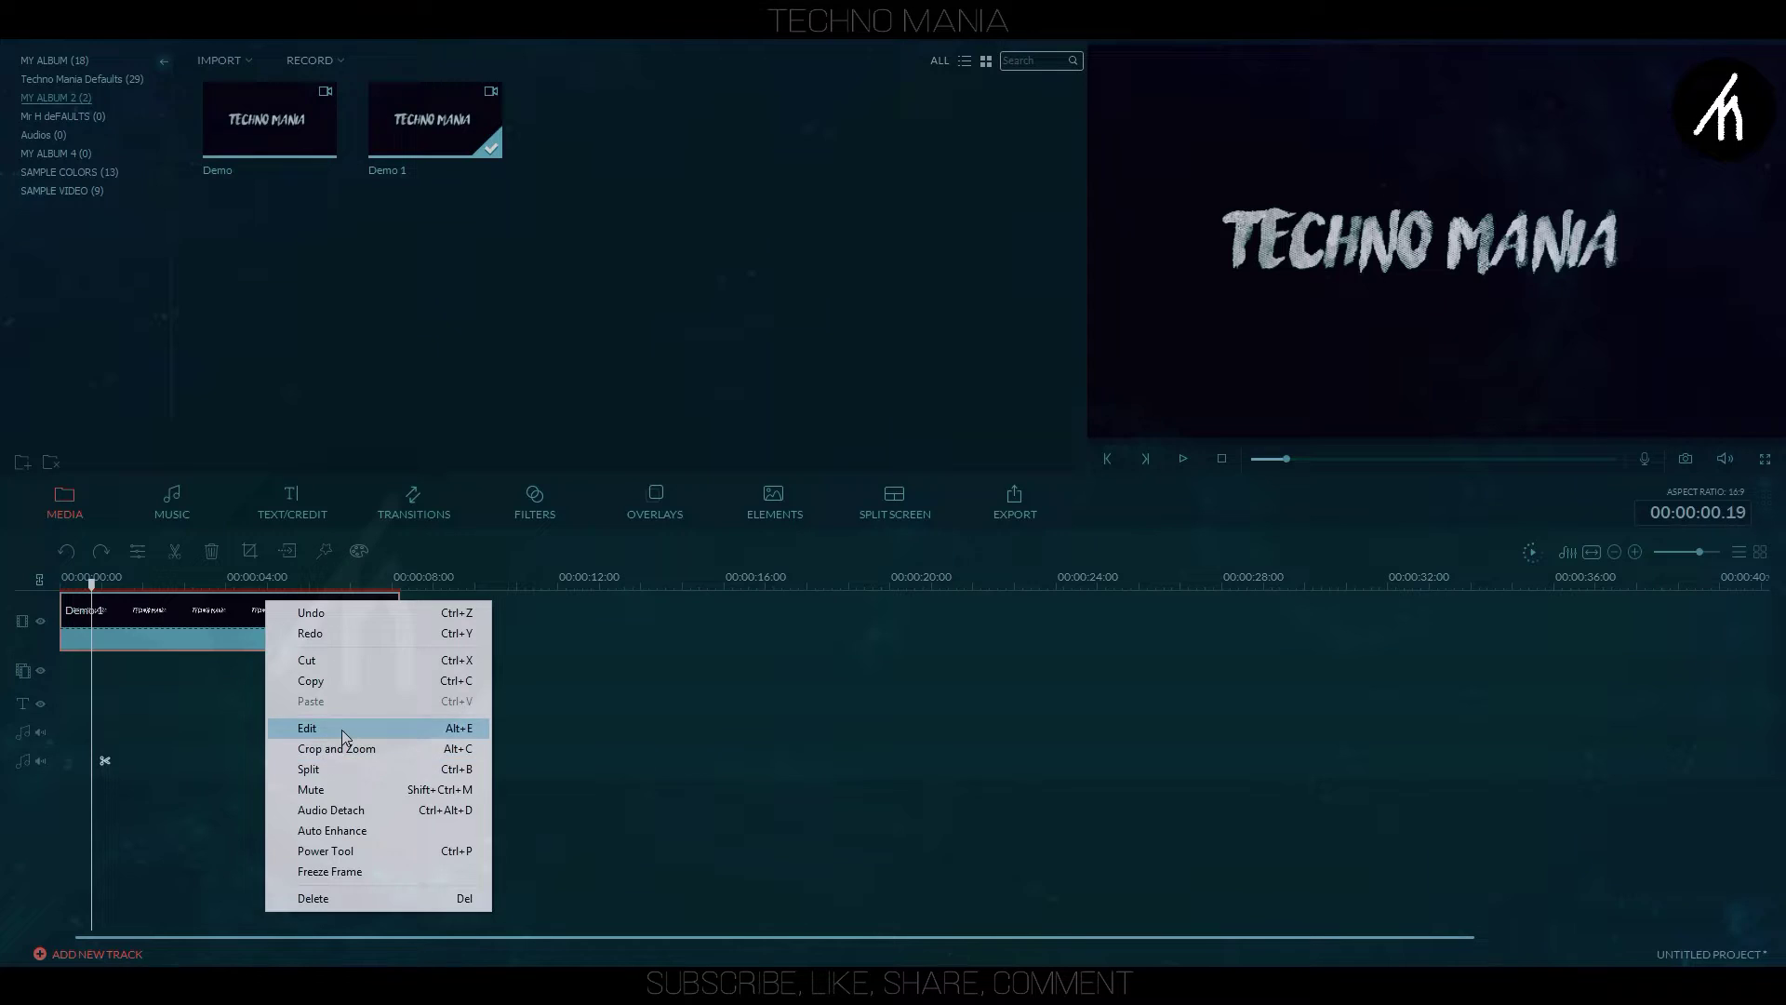
left_click(342, 729)
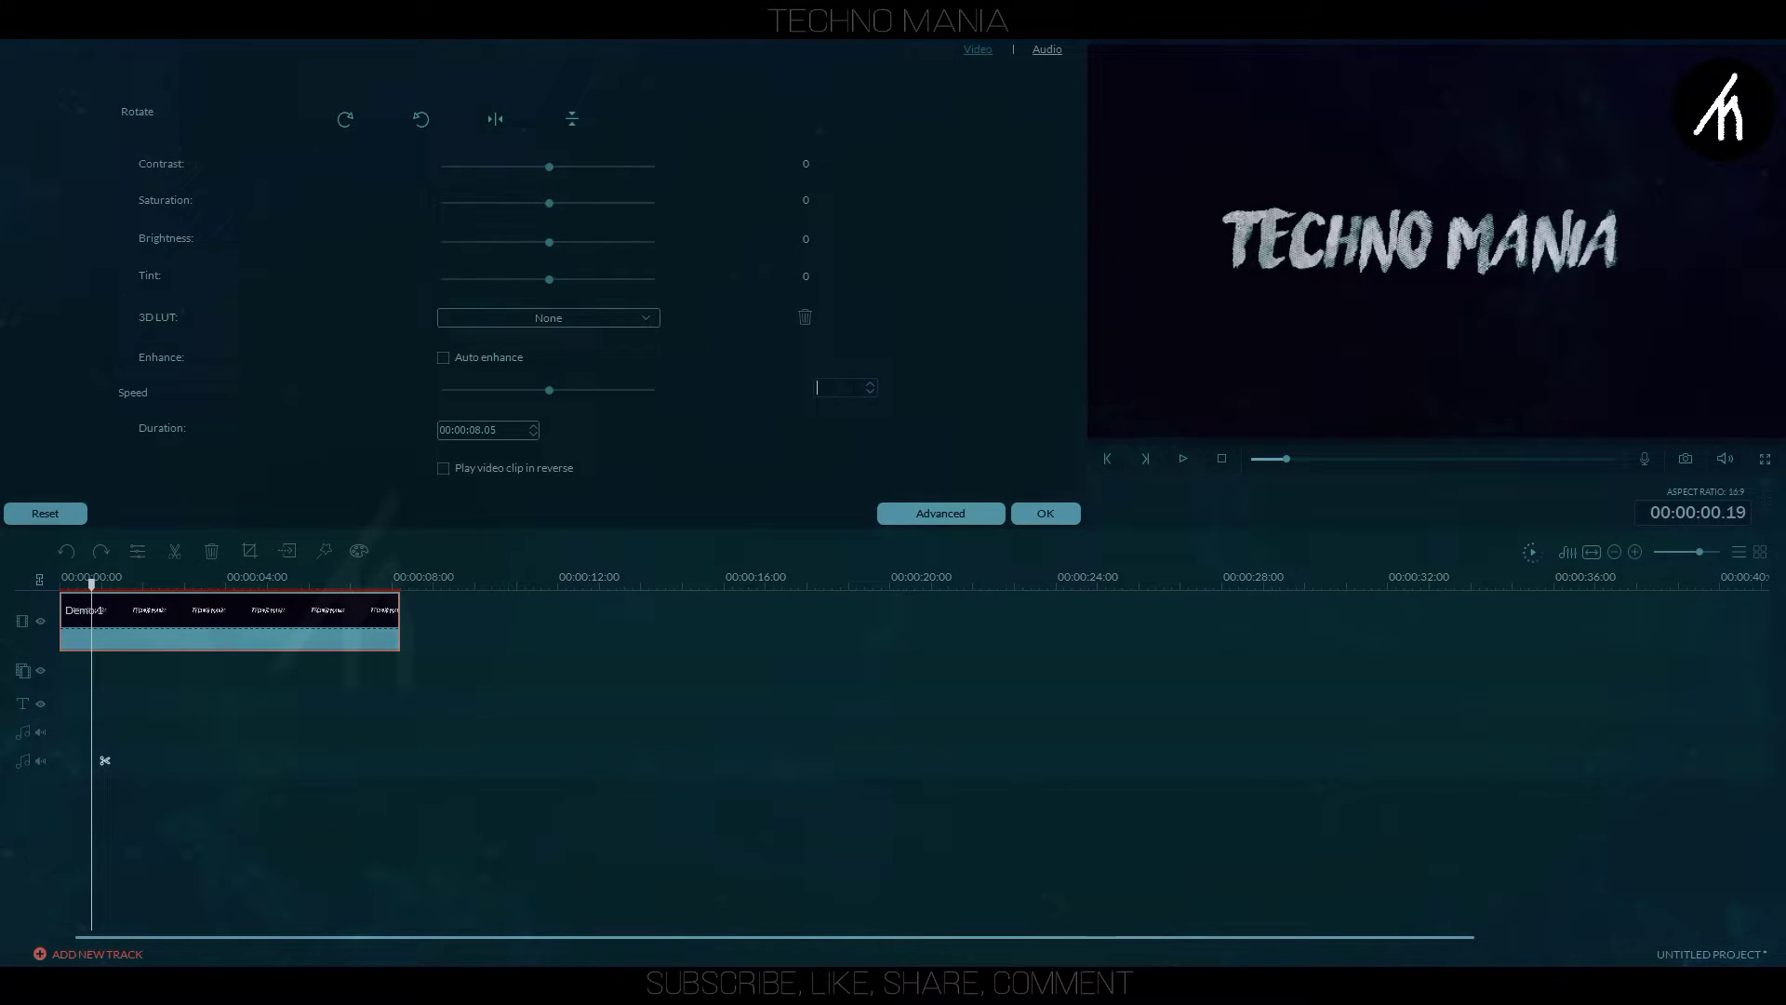
left_click(1048, 511)
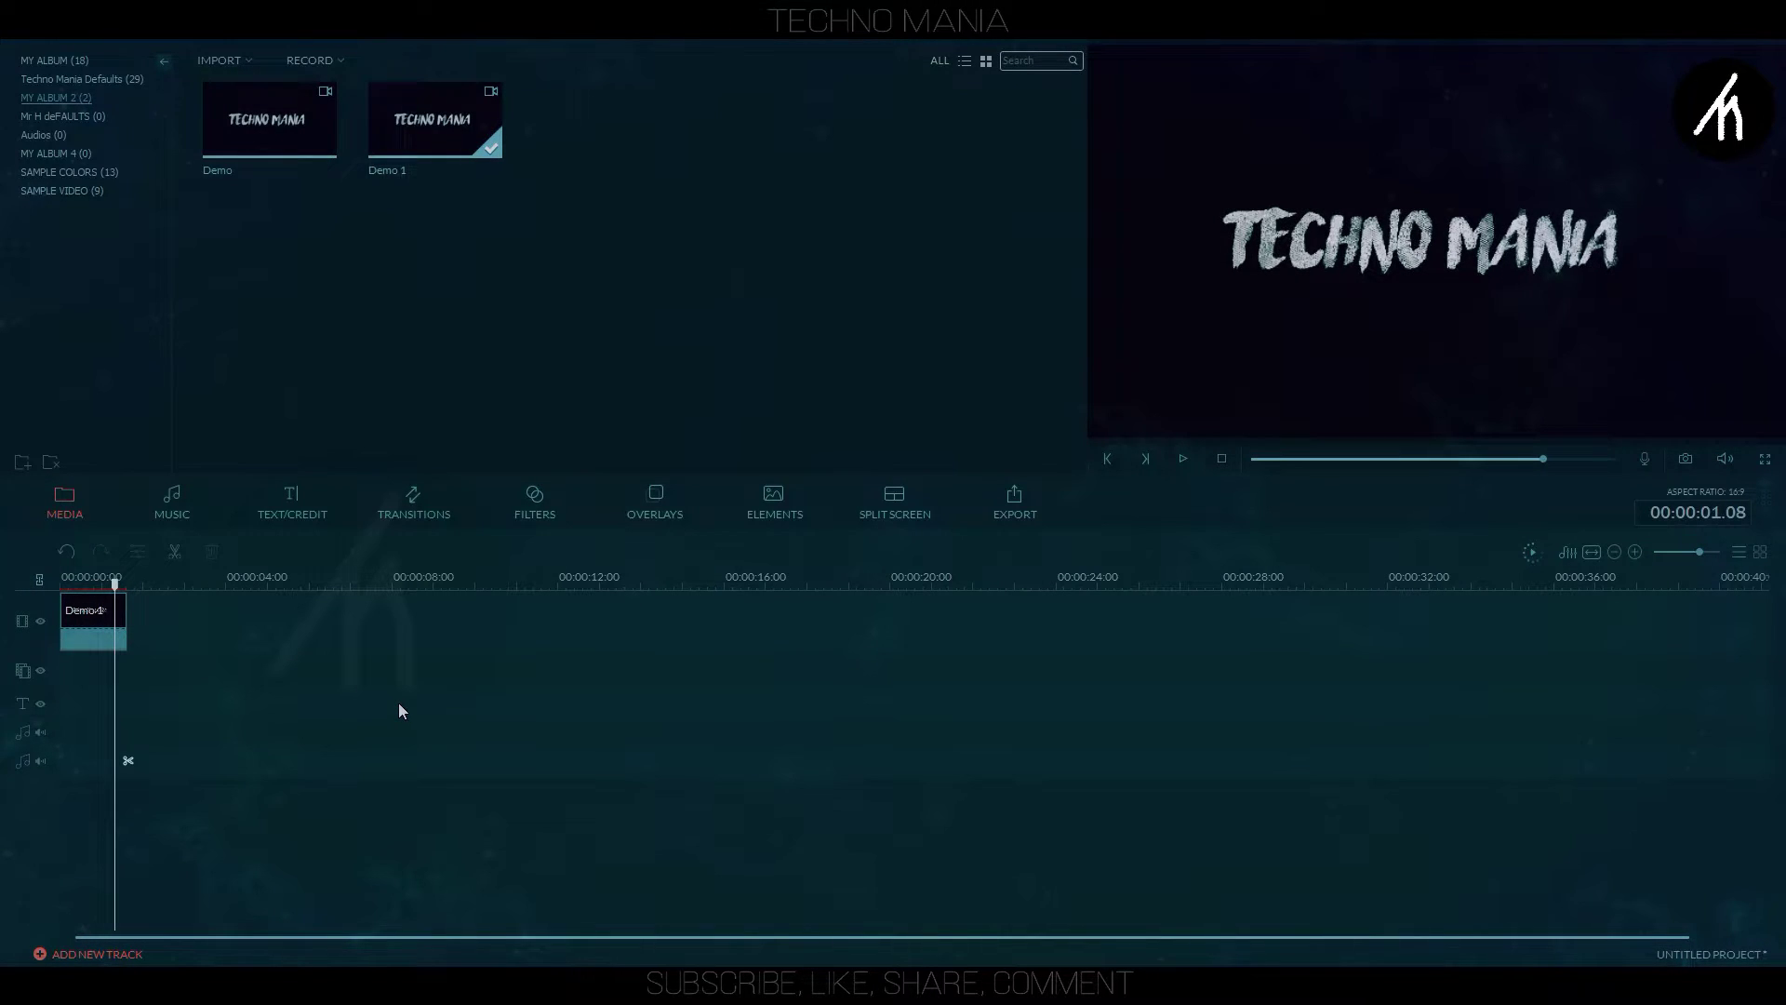
Copy the short Demo 1 clip and paste copies back to back after it
right_click(97, 639)
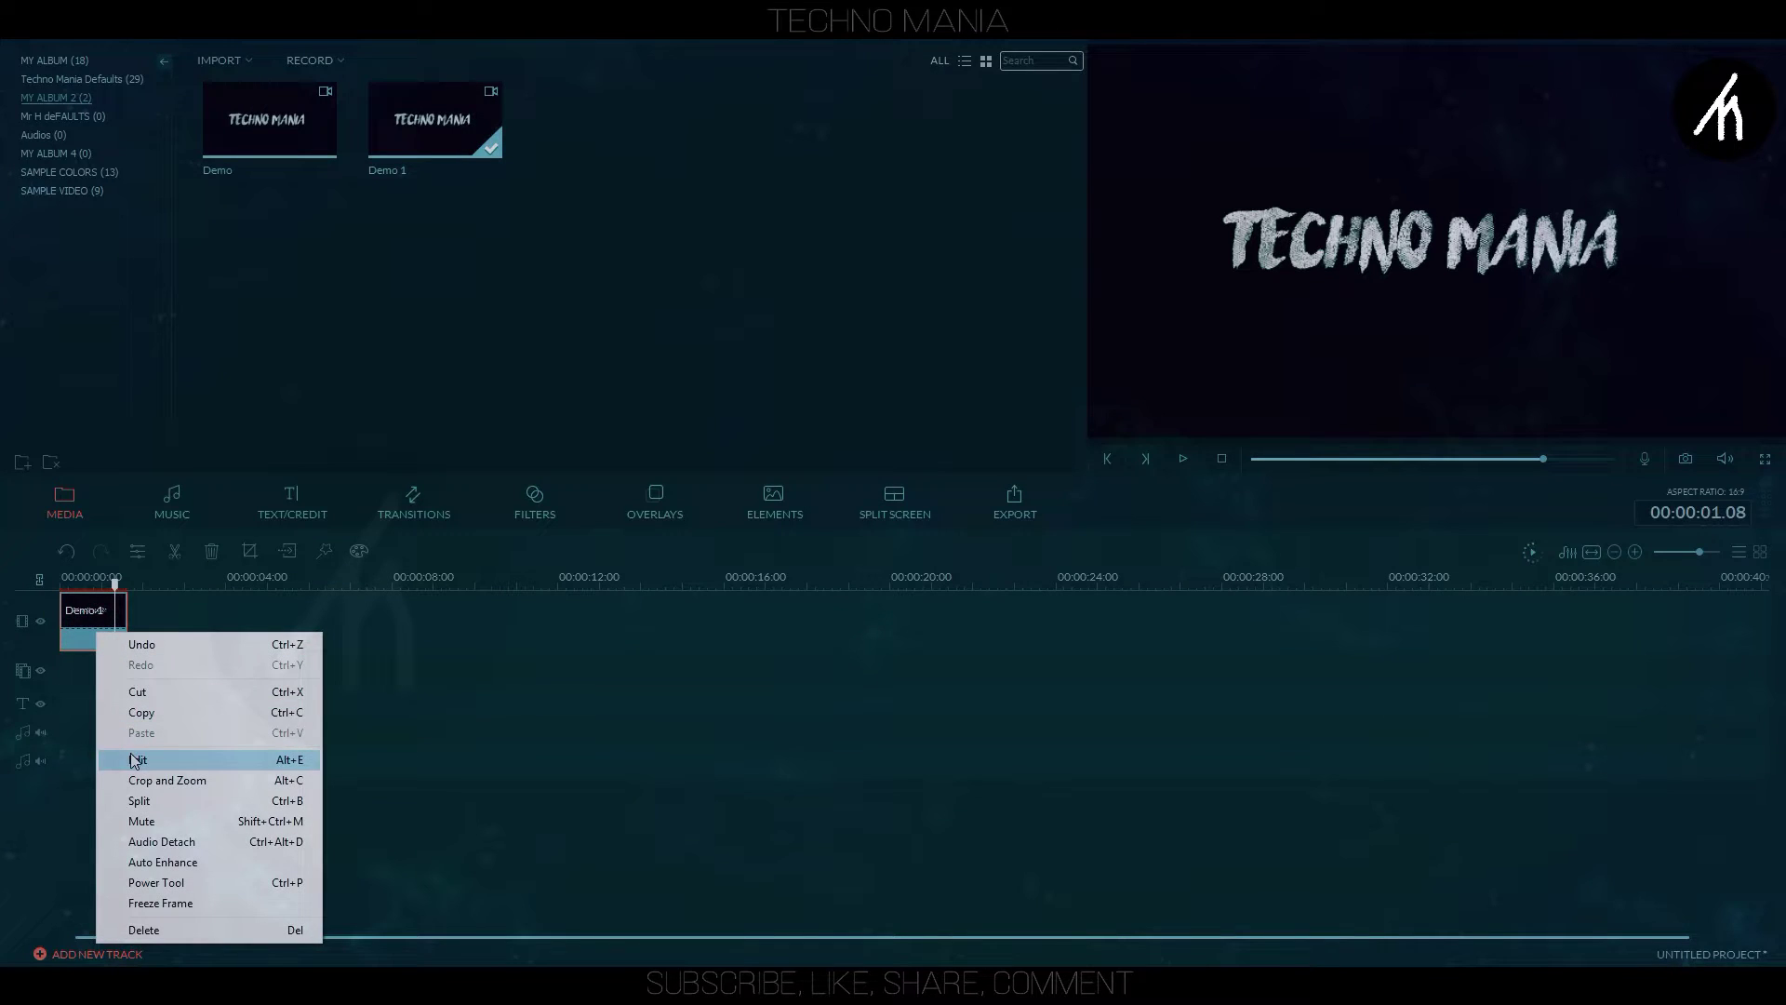
left_click(144, 712)
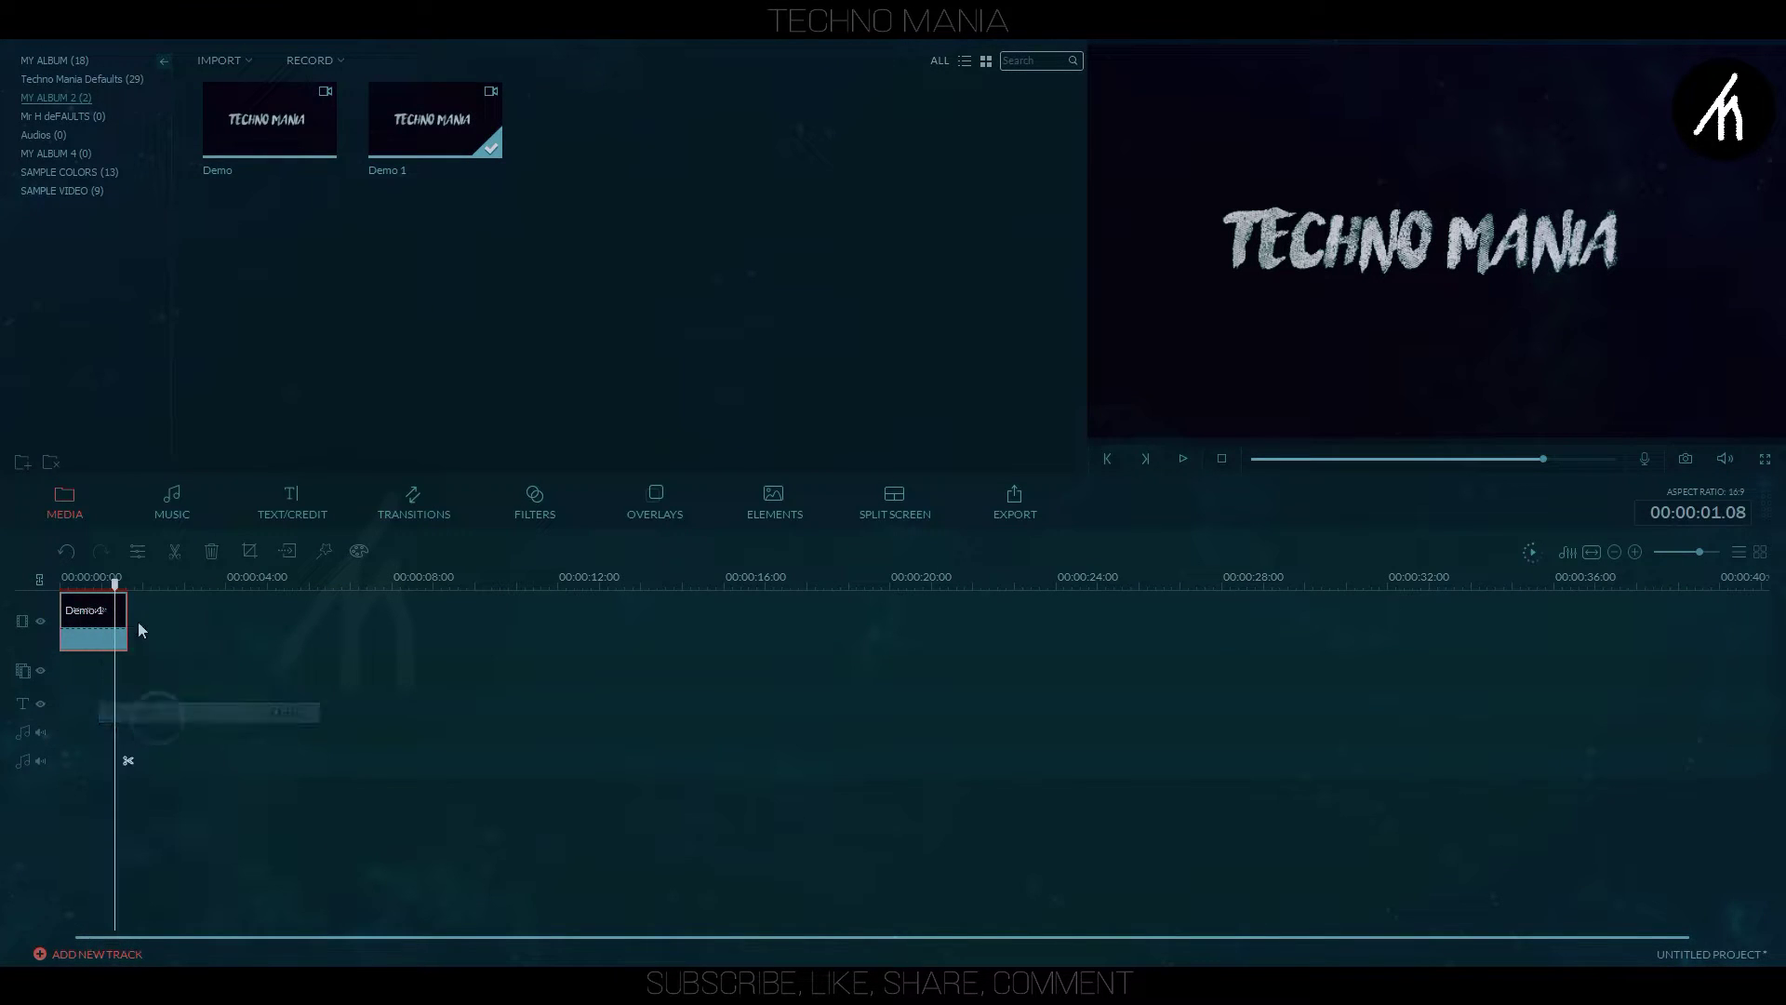
left_click(148, 579)
right_click(201, 627)
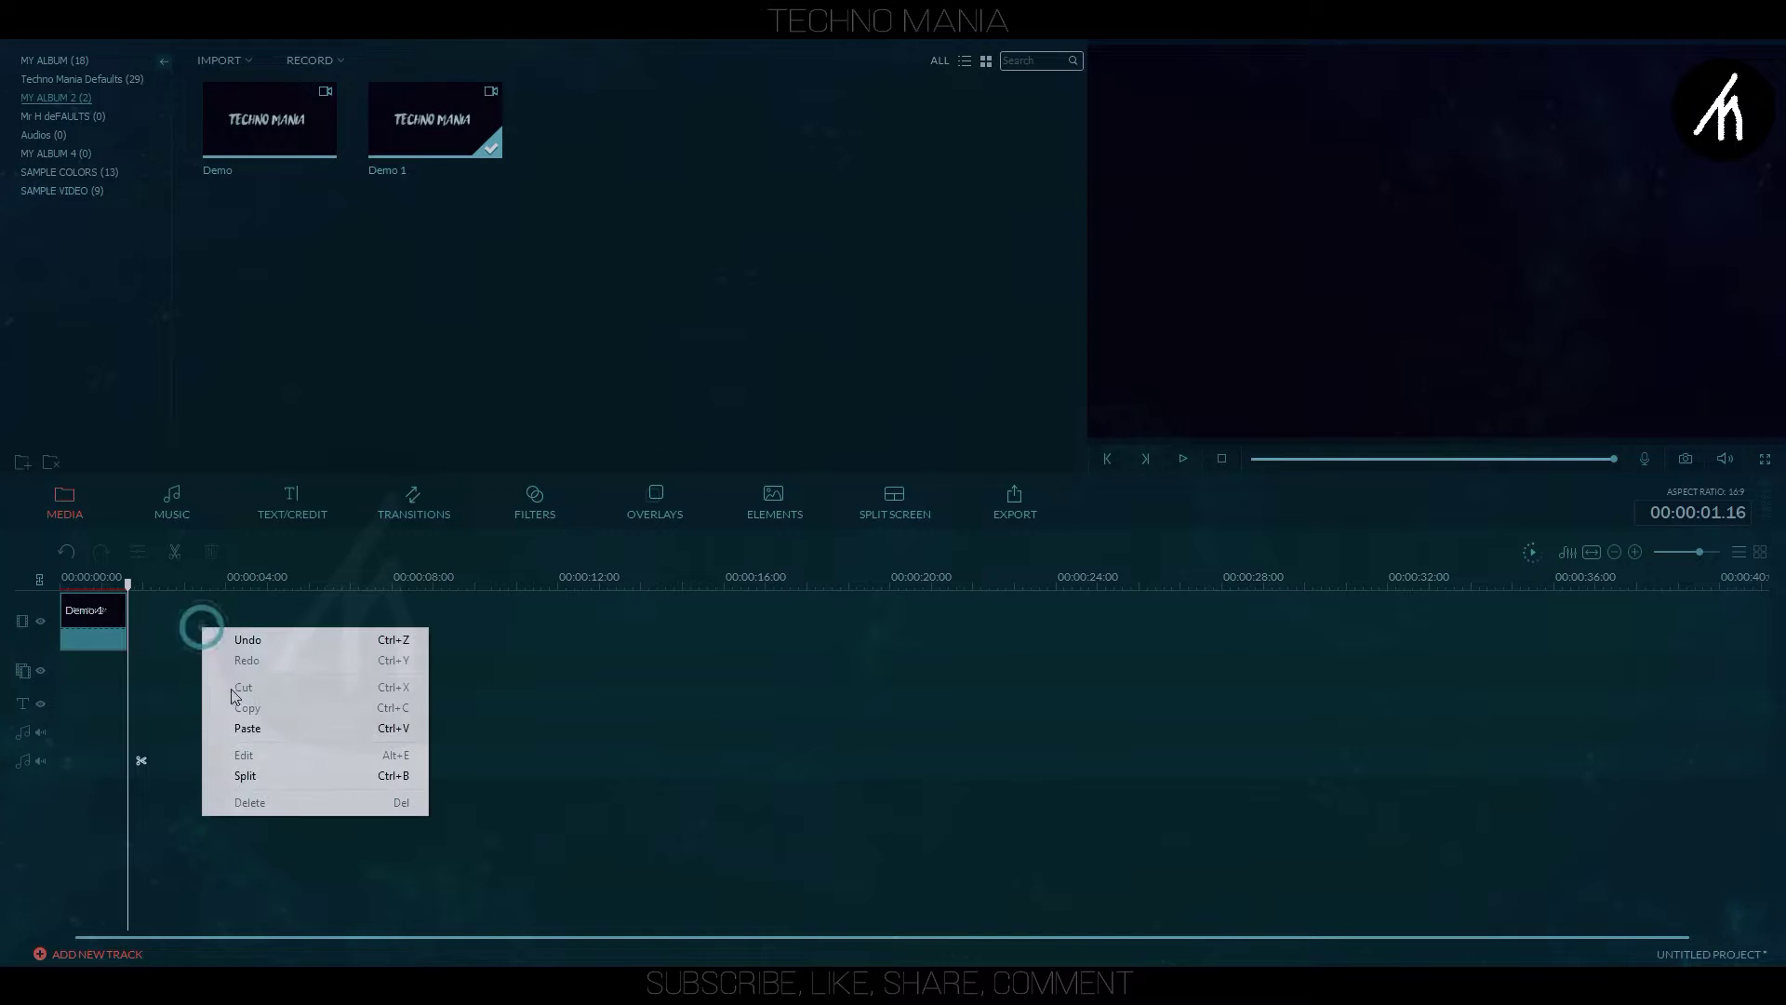
left_click(243, 730)
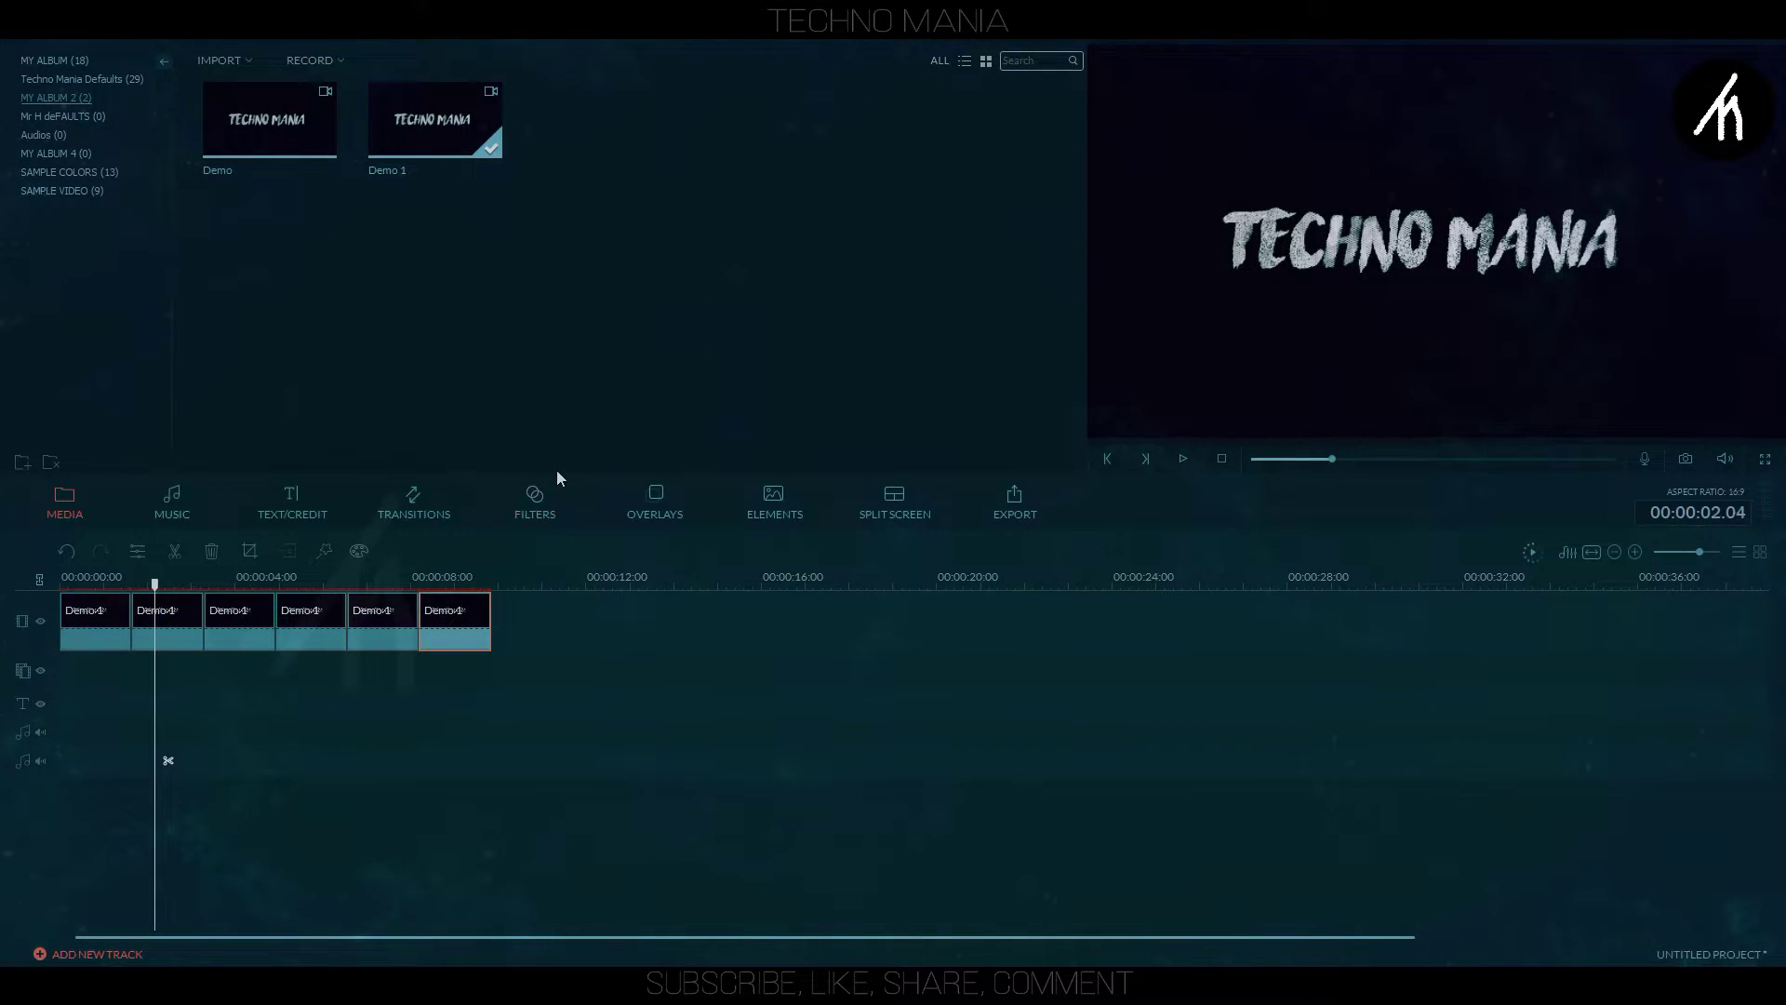
Add WaterRipple at the timeline start and stretch it across all six Demo 1 clips
left_click(545, 493)
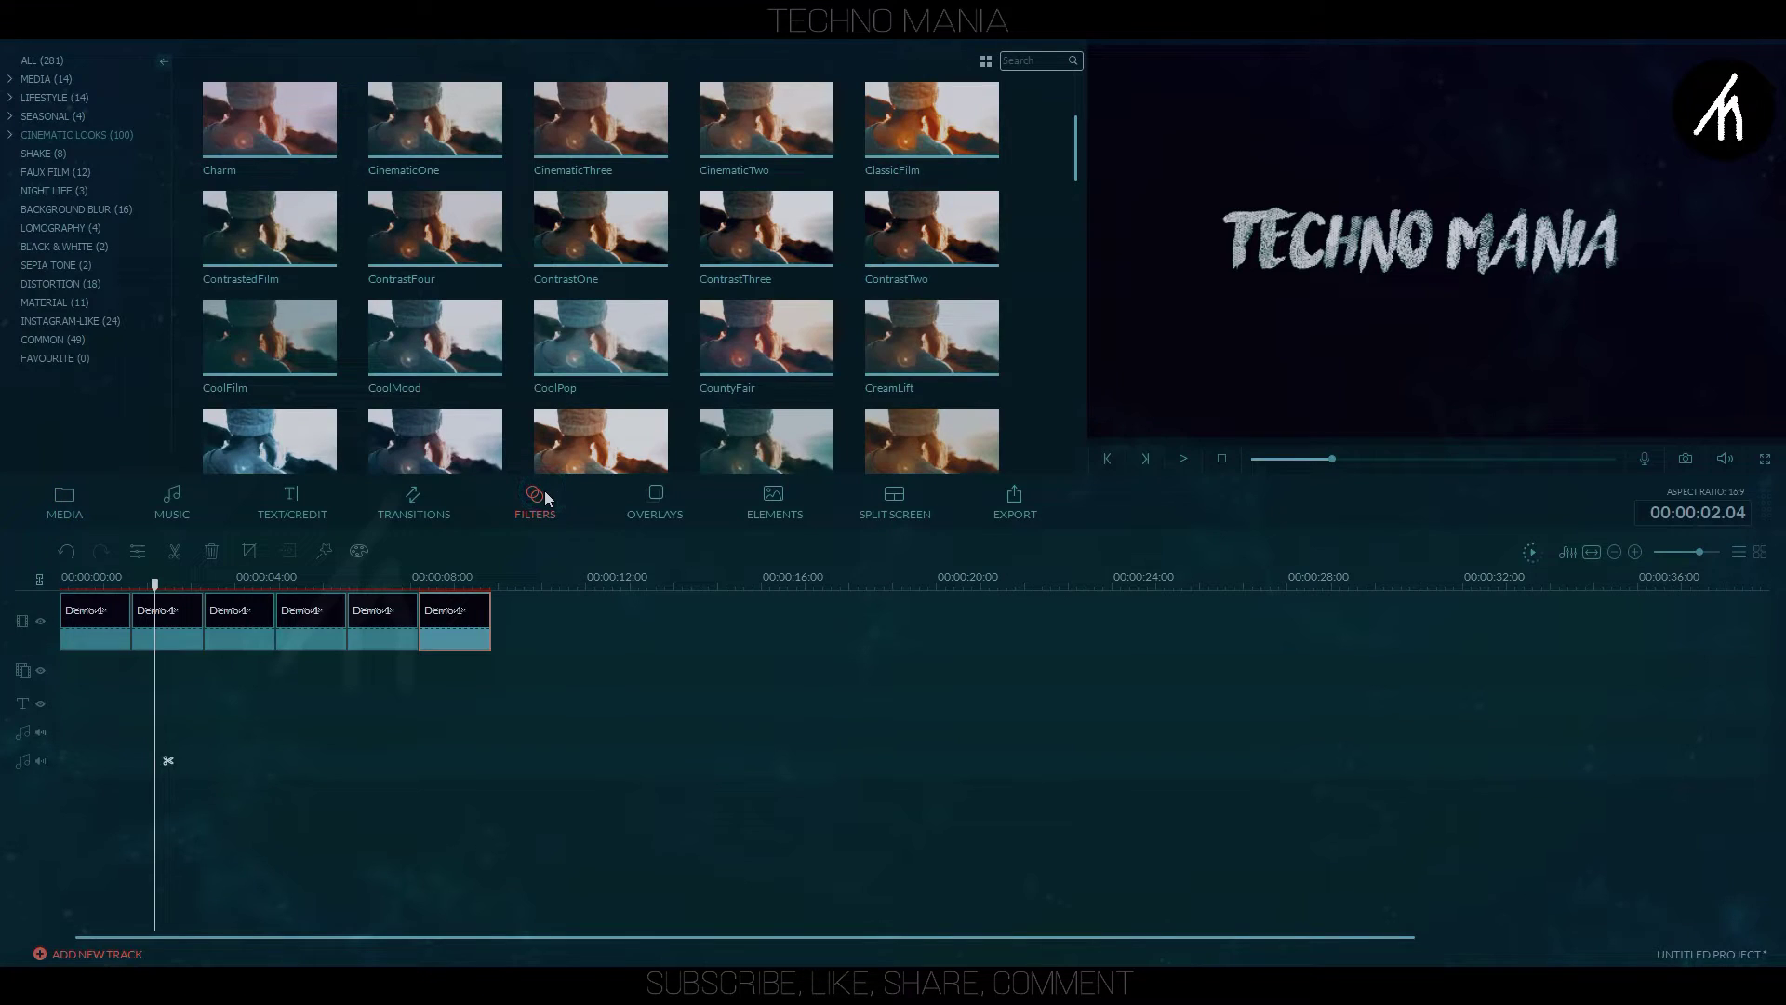
left_click(66, 285)
left_click_drag(887, 361, 71, 668)
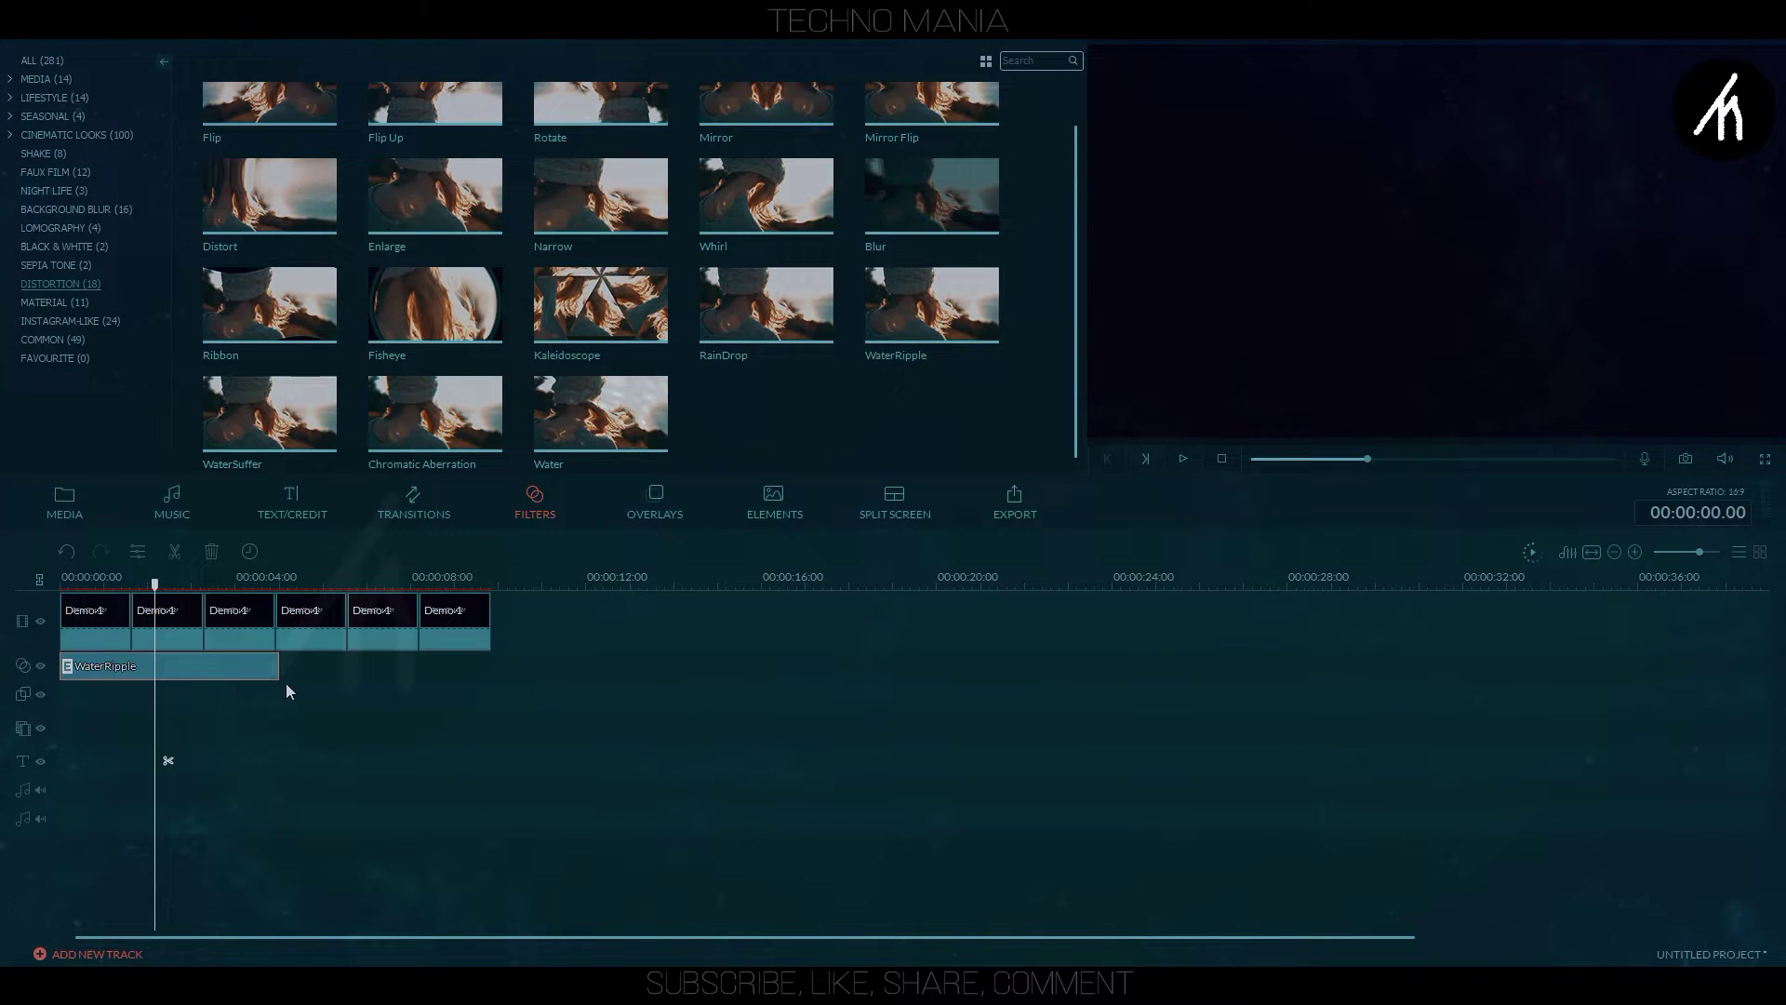
left_click_drag(279, 671, 491, 670)
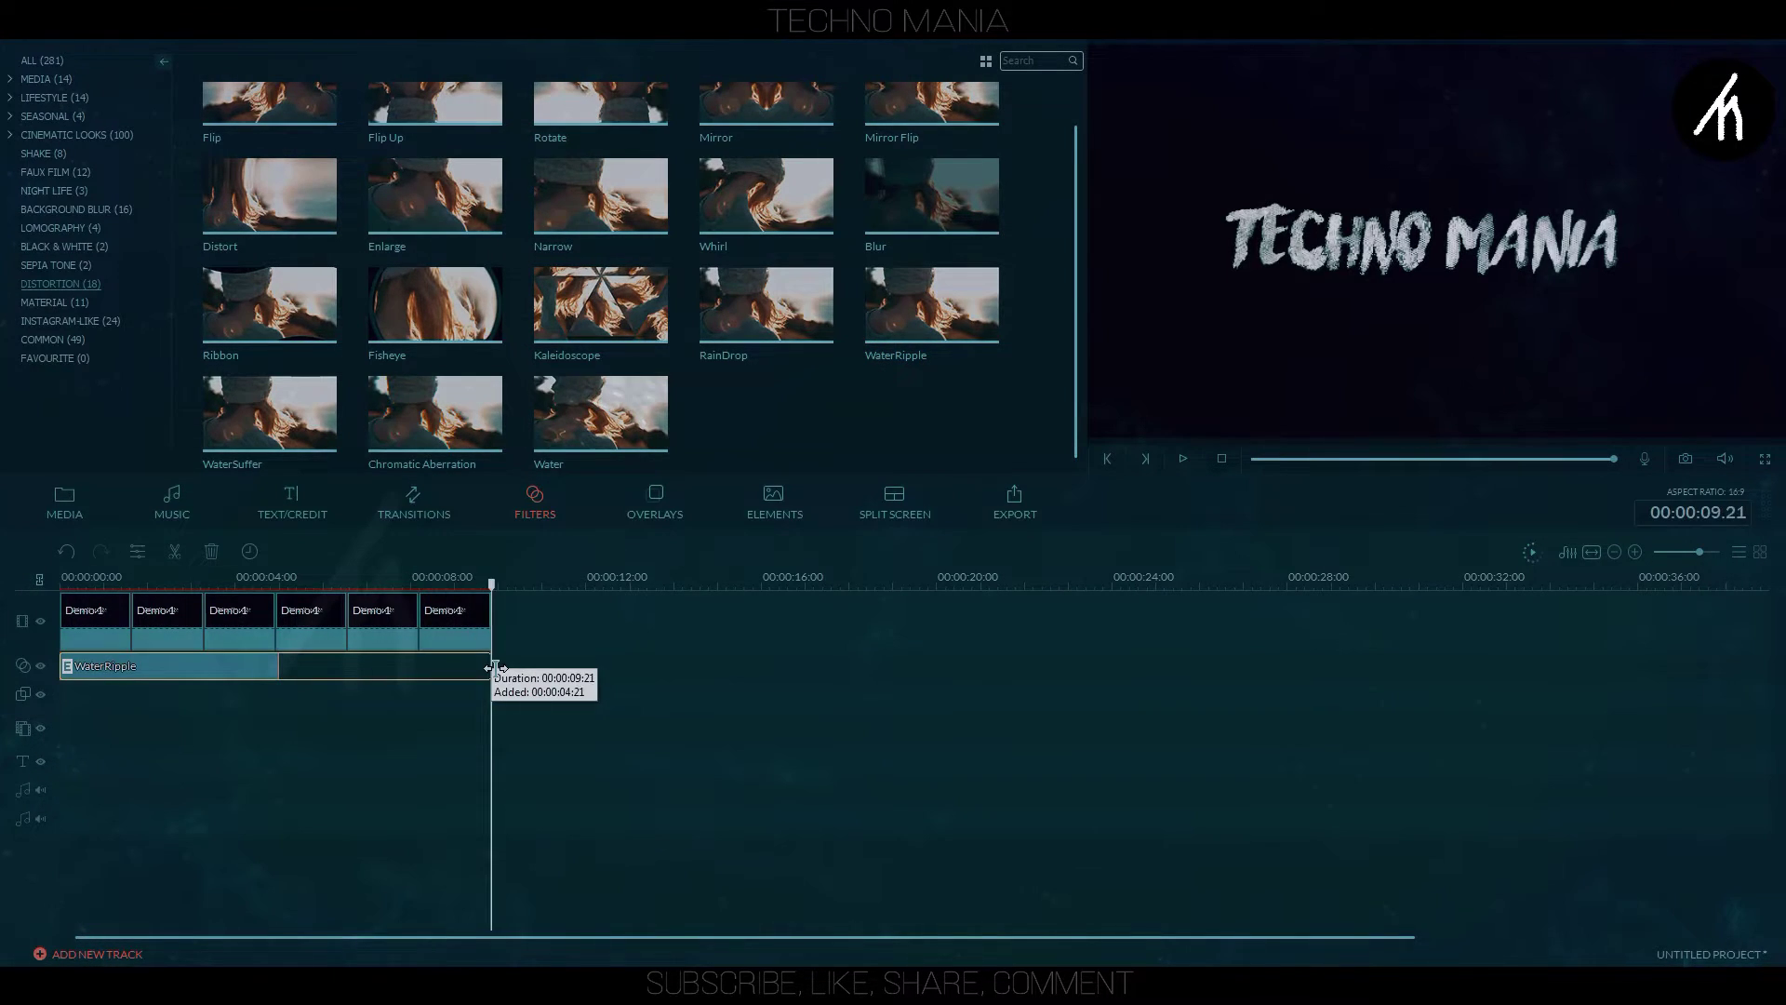
left_click(1264, 455)
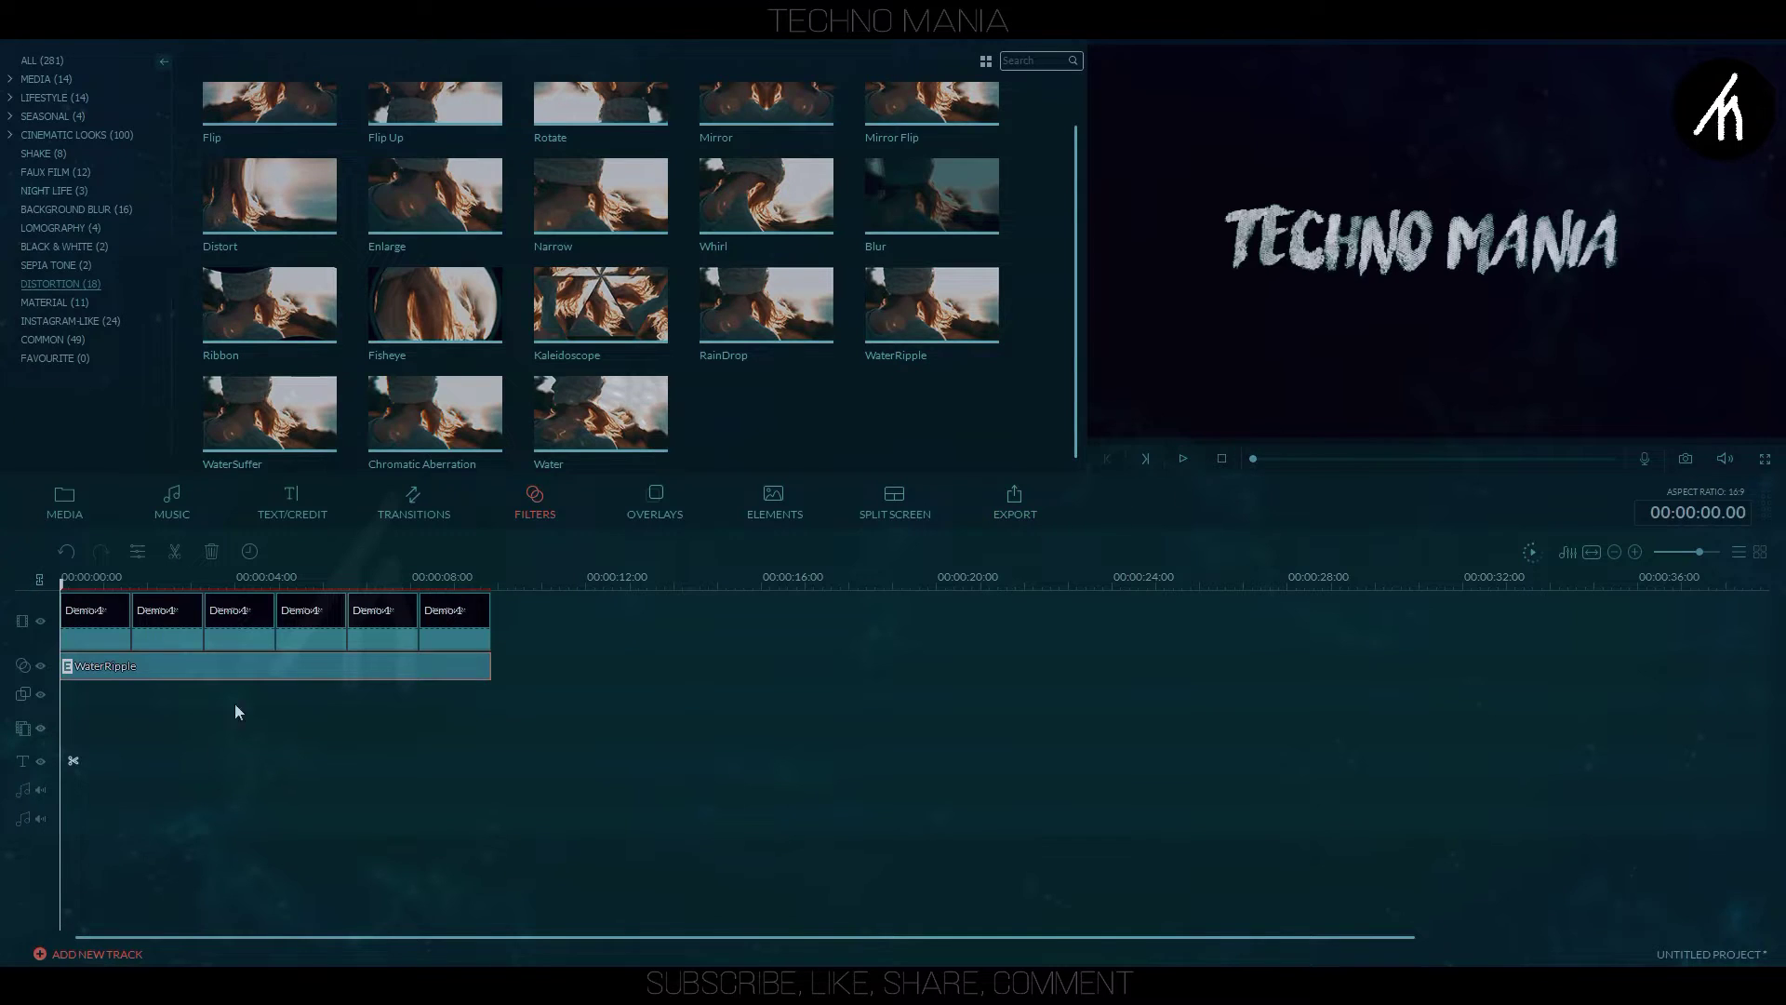
Set WaterRipple to Level 16 and Height 62, preview it, and bring up export
double_click(139, 669)
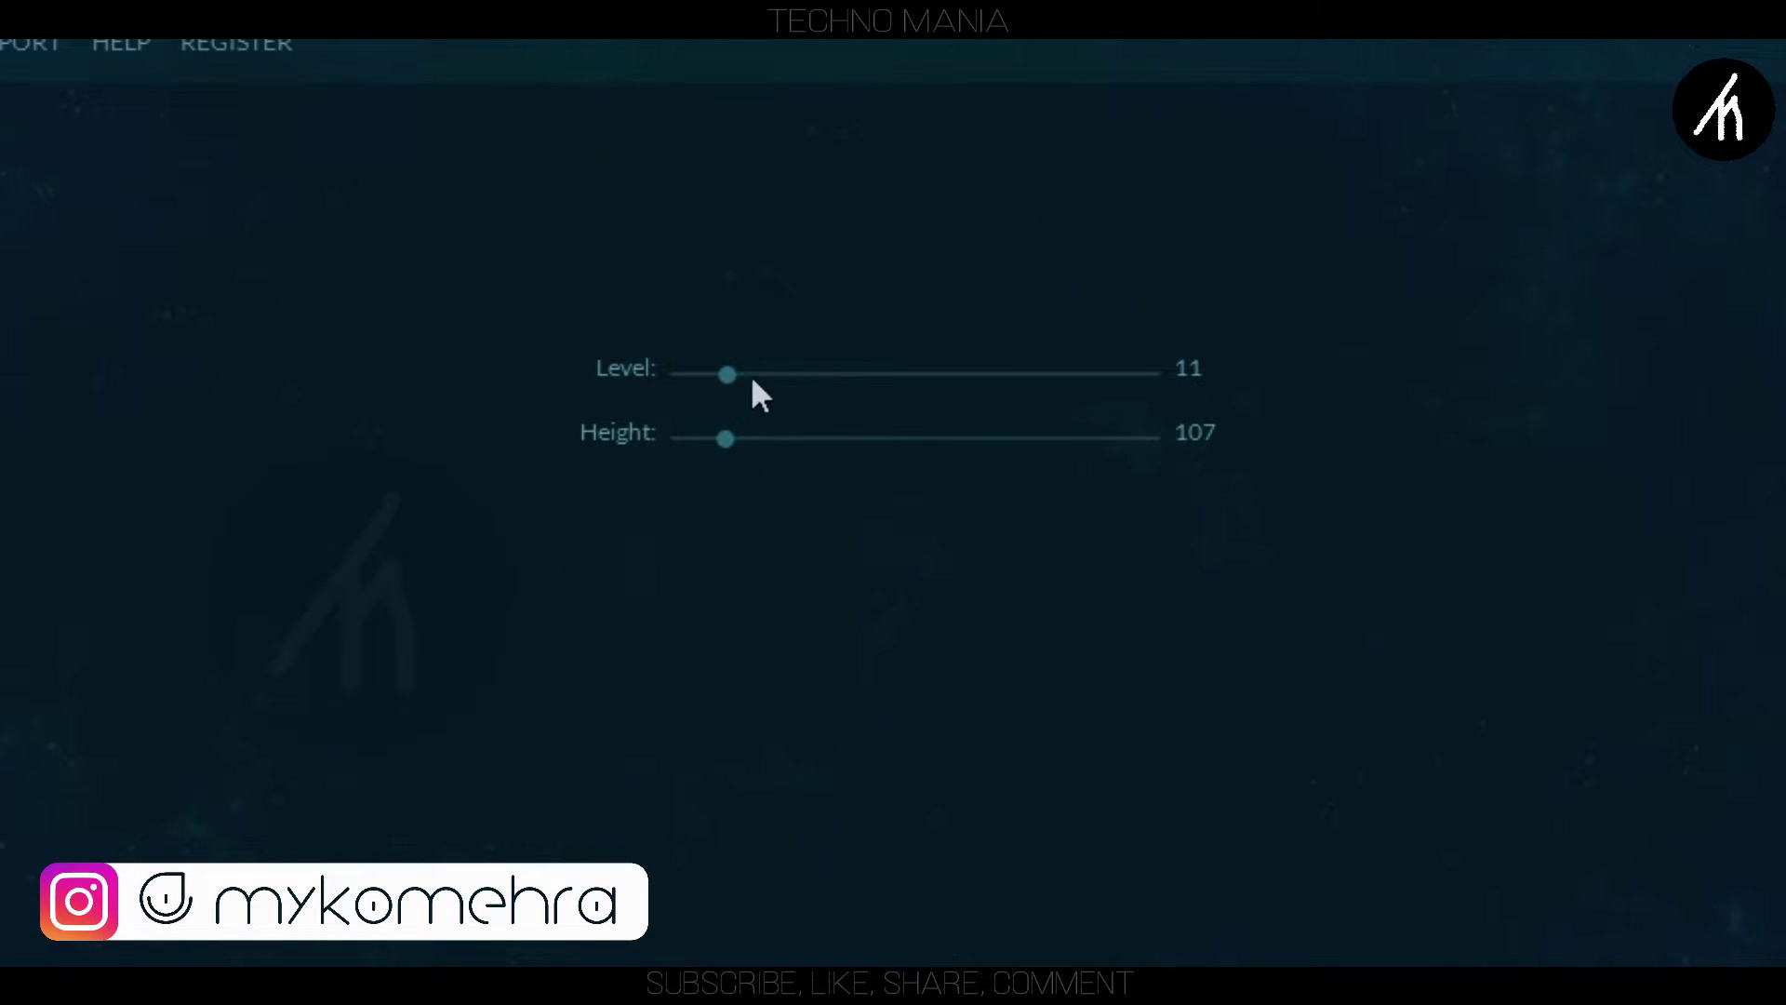
left_click_drag(772, 372, 751, 373)
left_click_drag(718, 438, 702, 436)
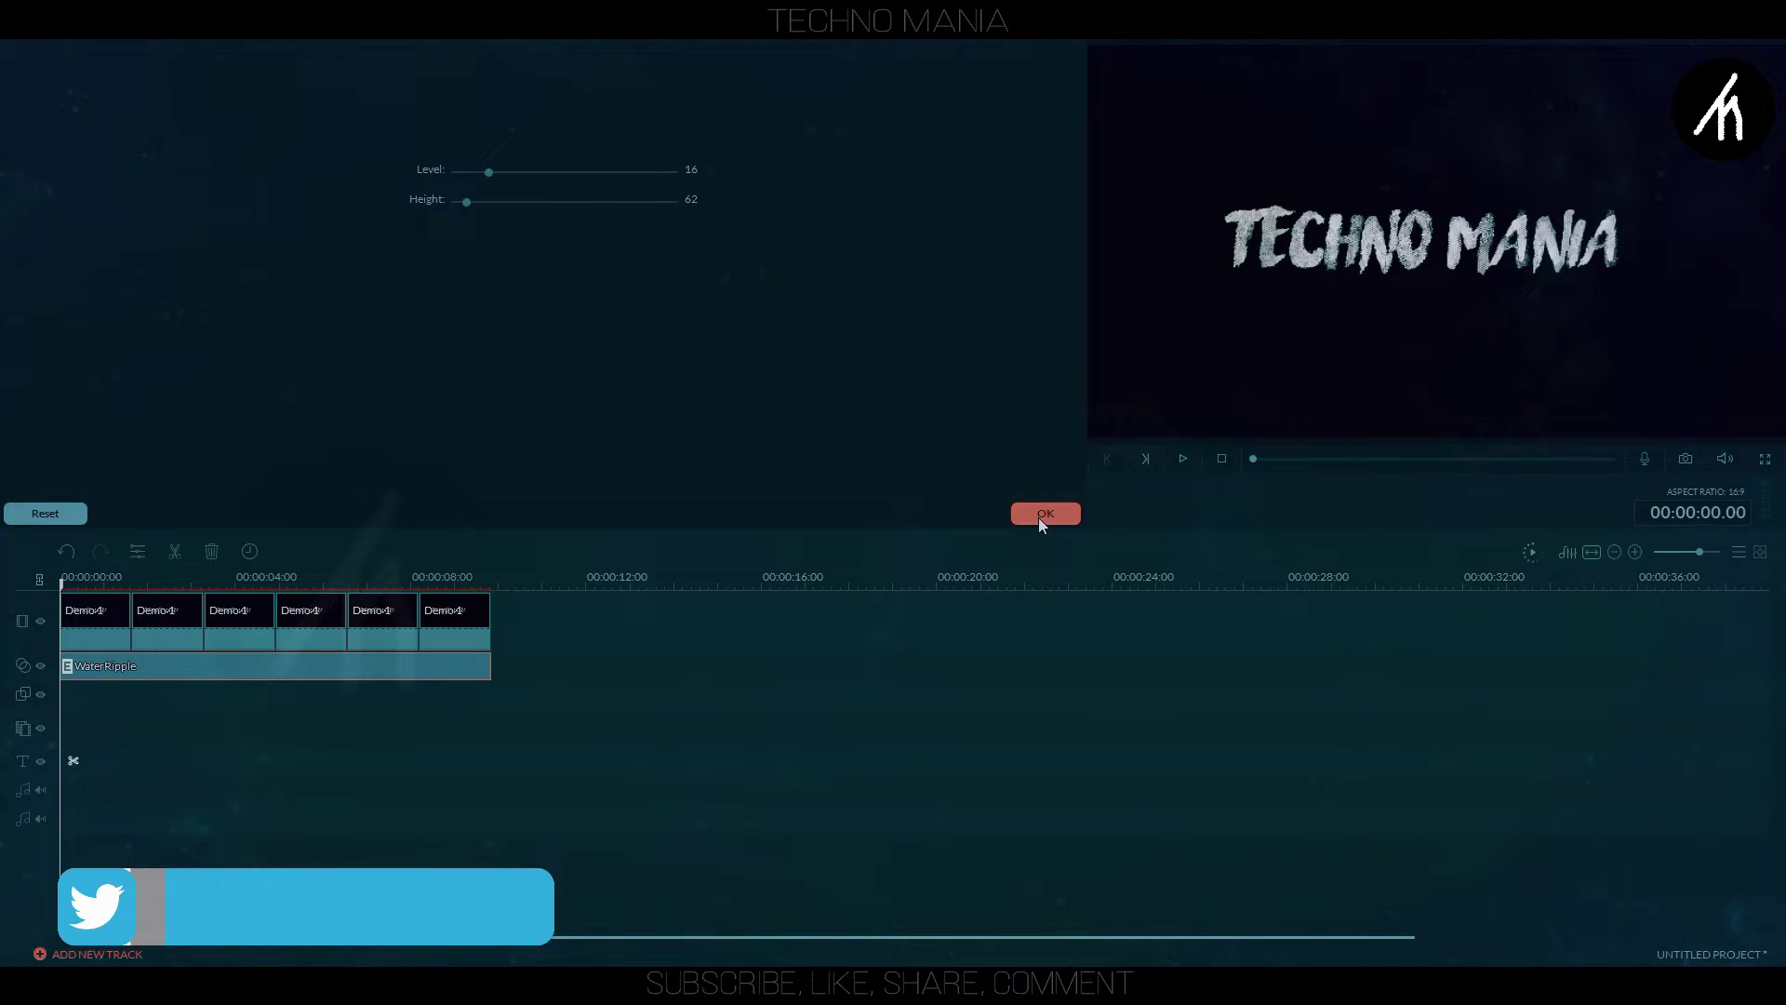
left_click(1039, 515)
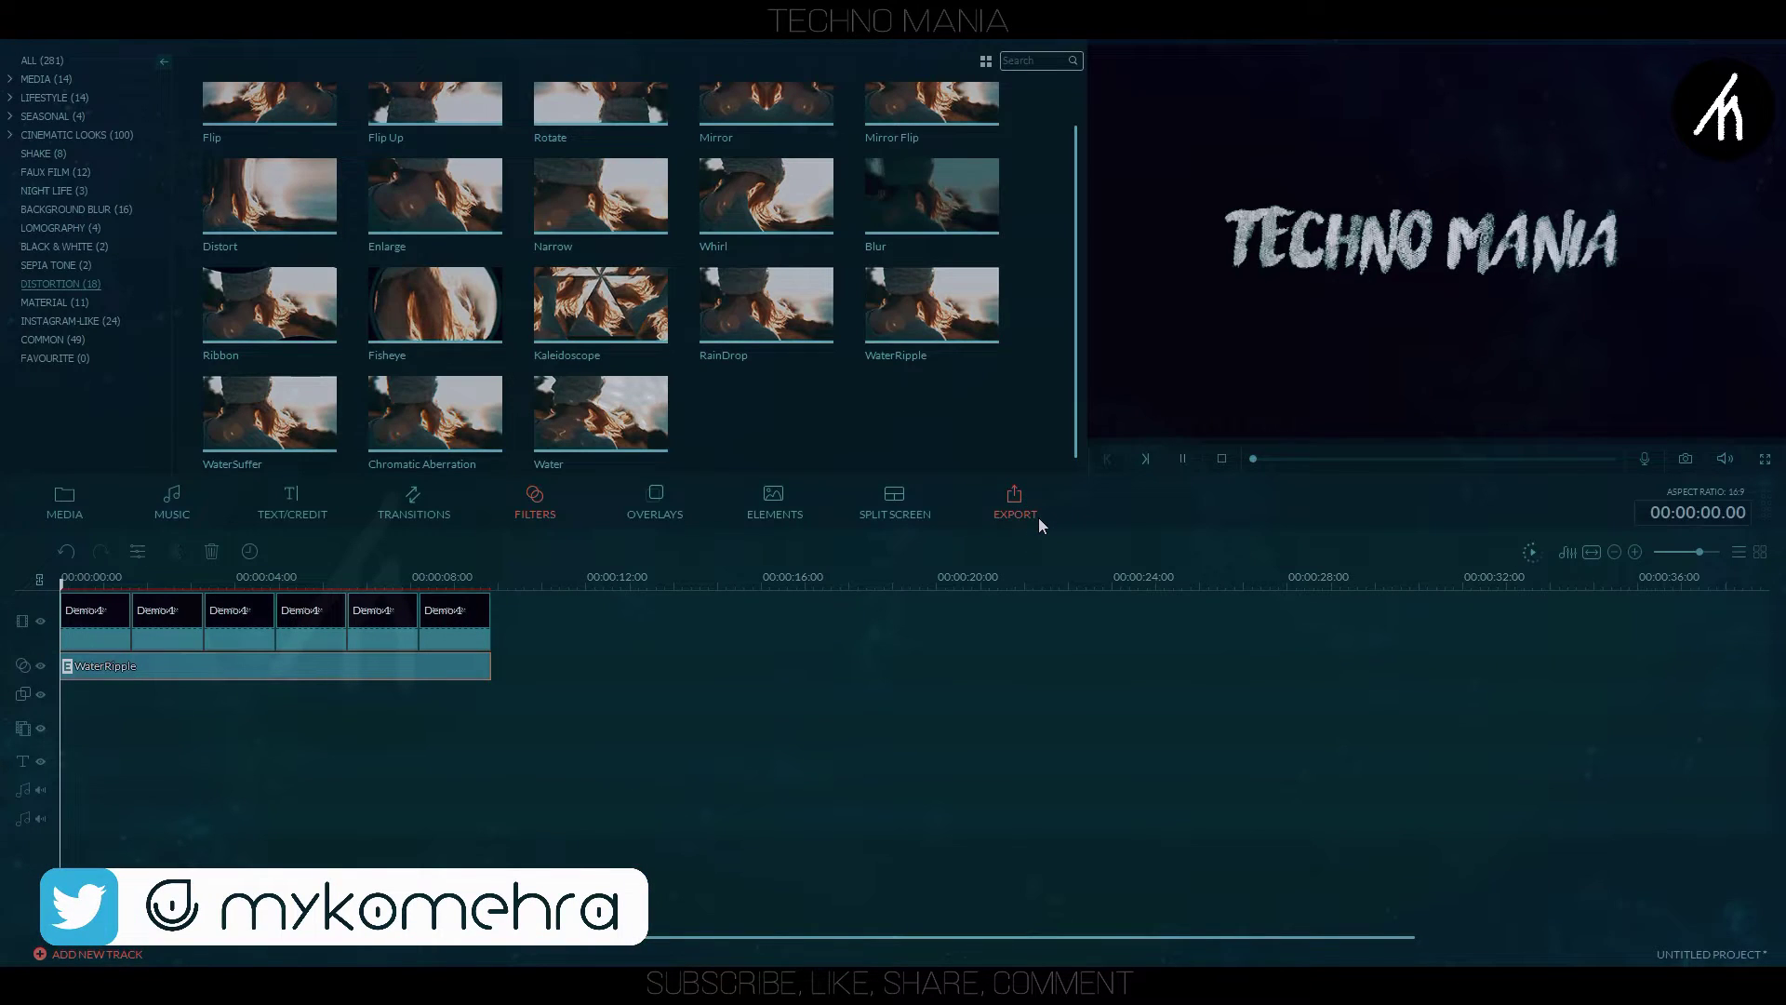
key("space")
key("space")
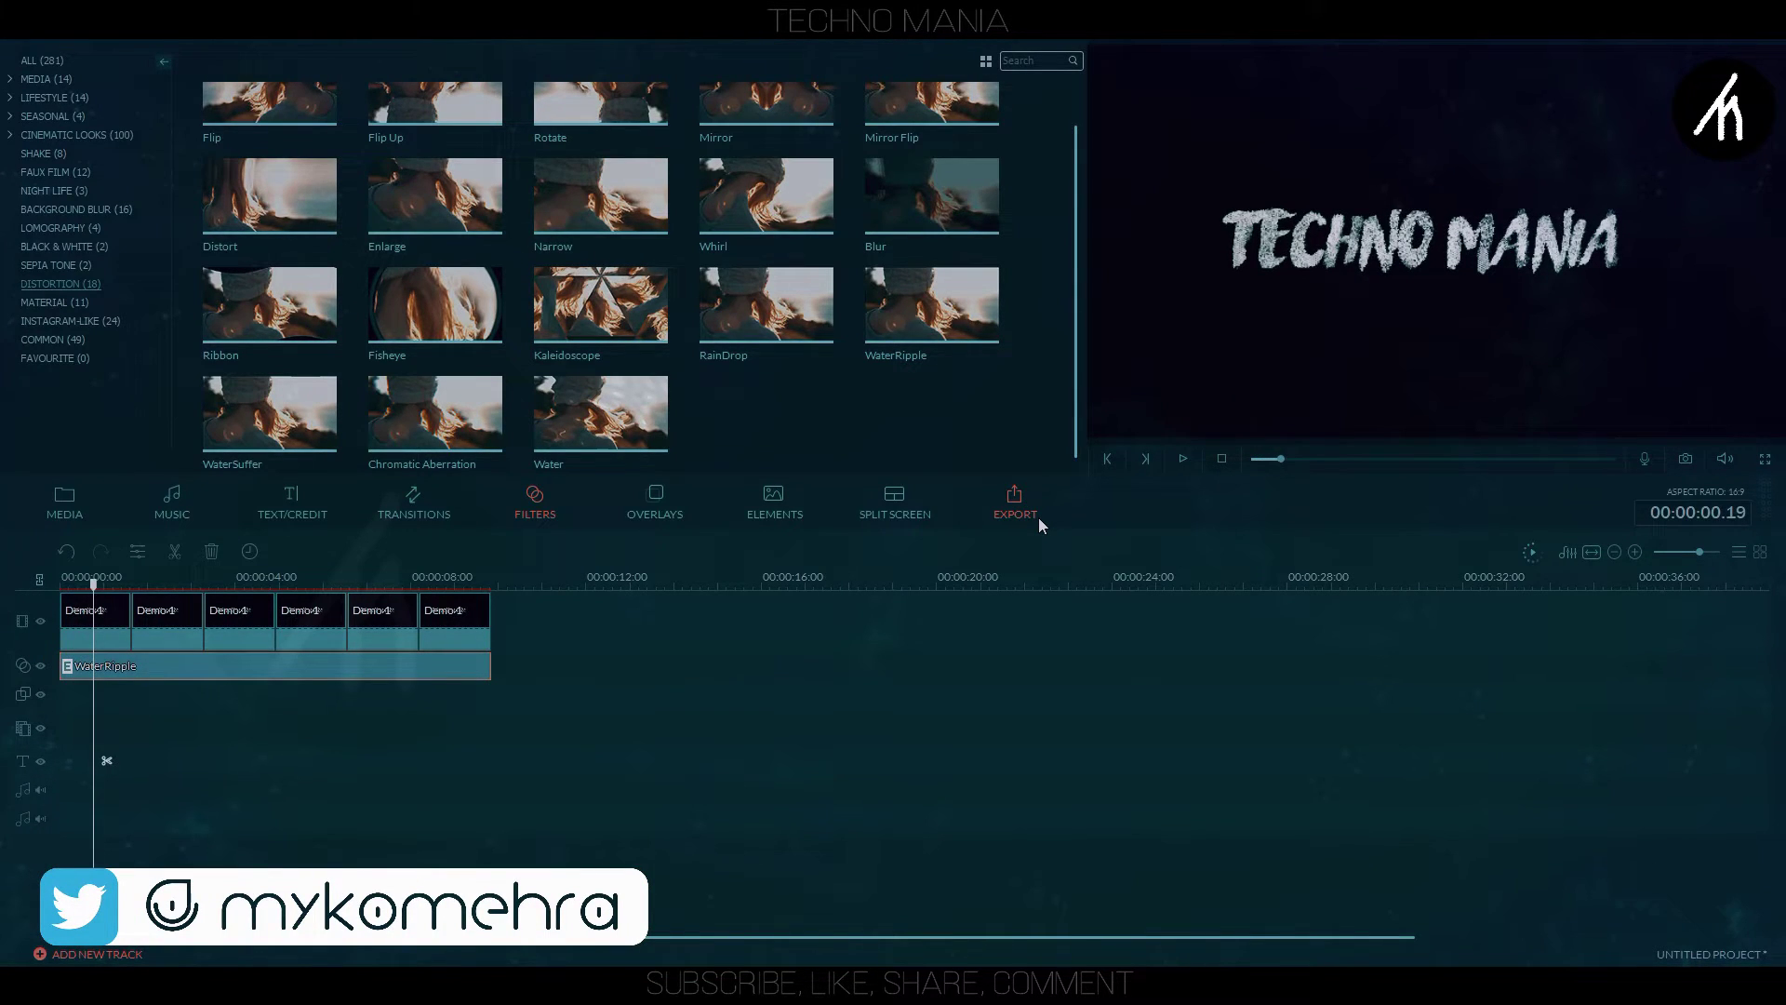
left_click(1030, 506)
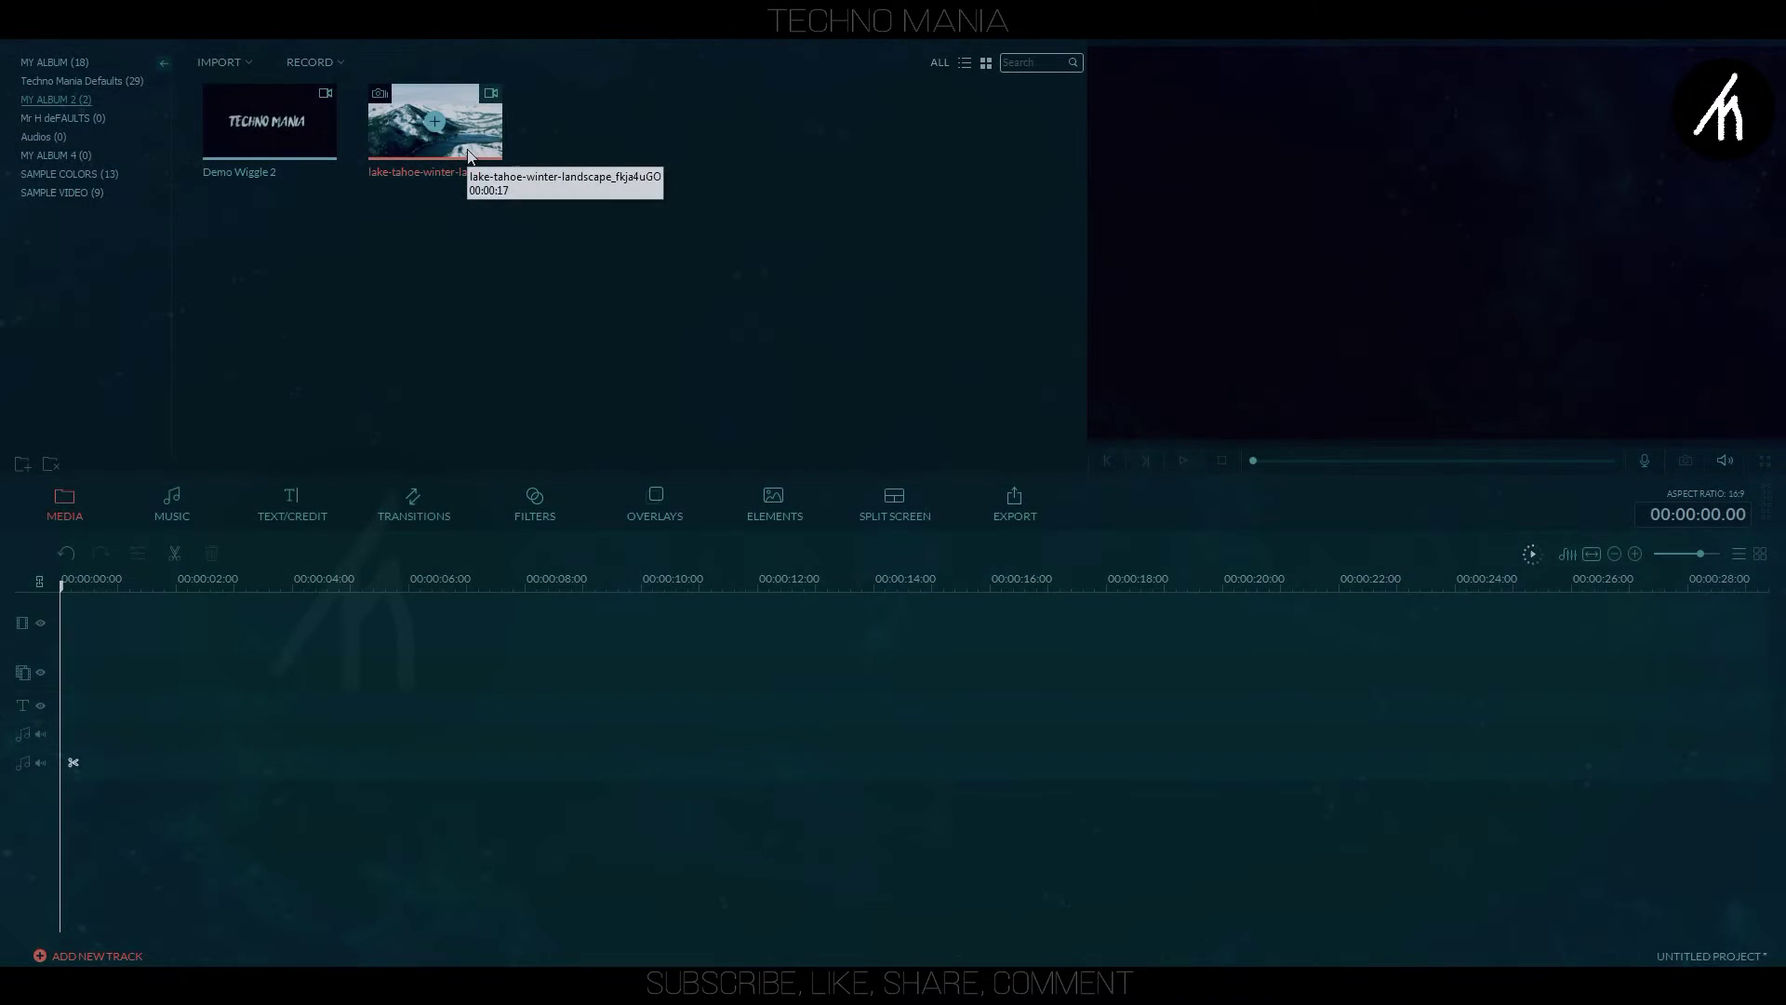
Stack Demo Wiggle 2 on track 2 above the lake-tahoe landscape and reach its Advanced PIP settings
left_click_drag(468, 156, 101, 627)
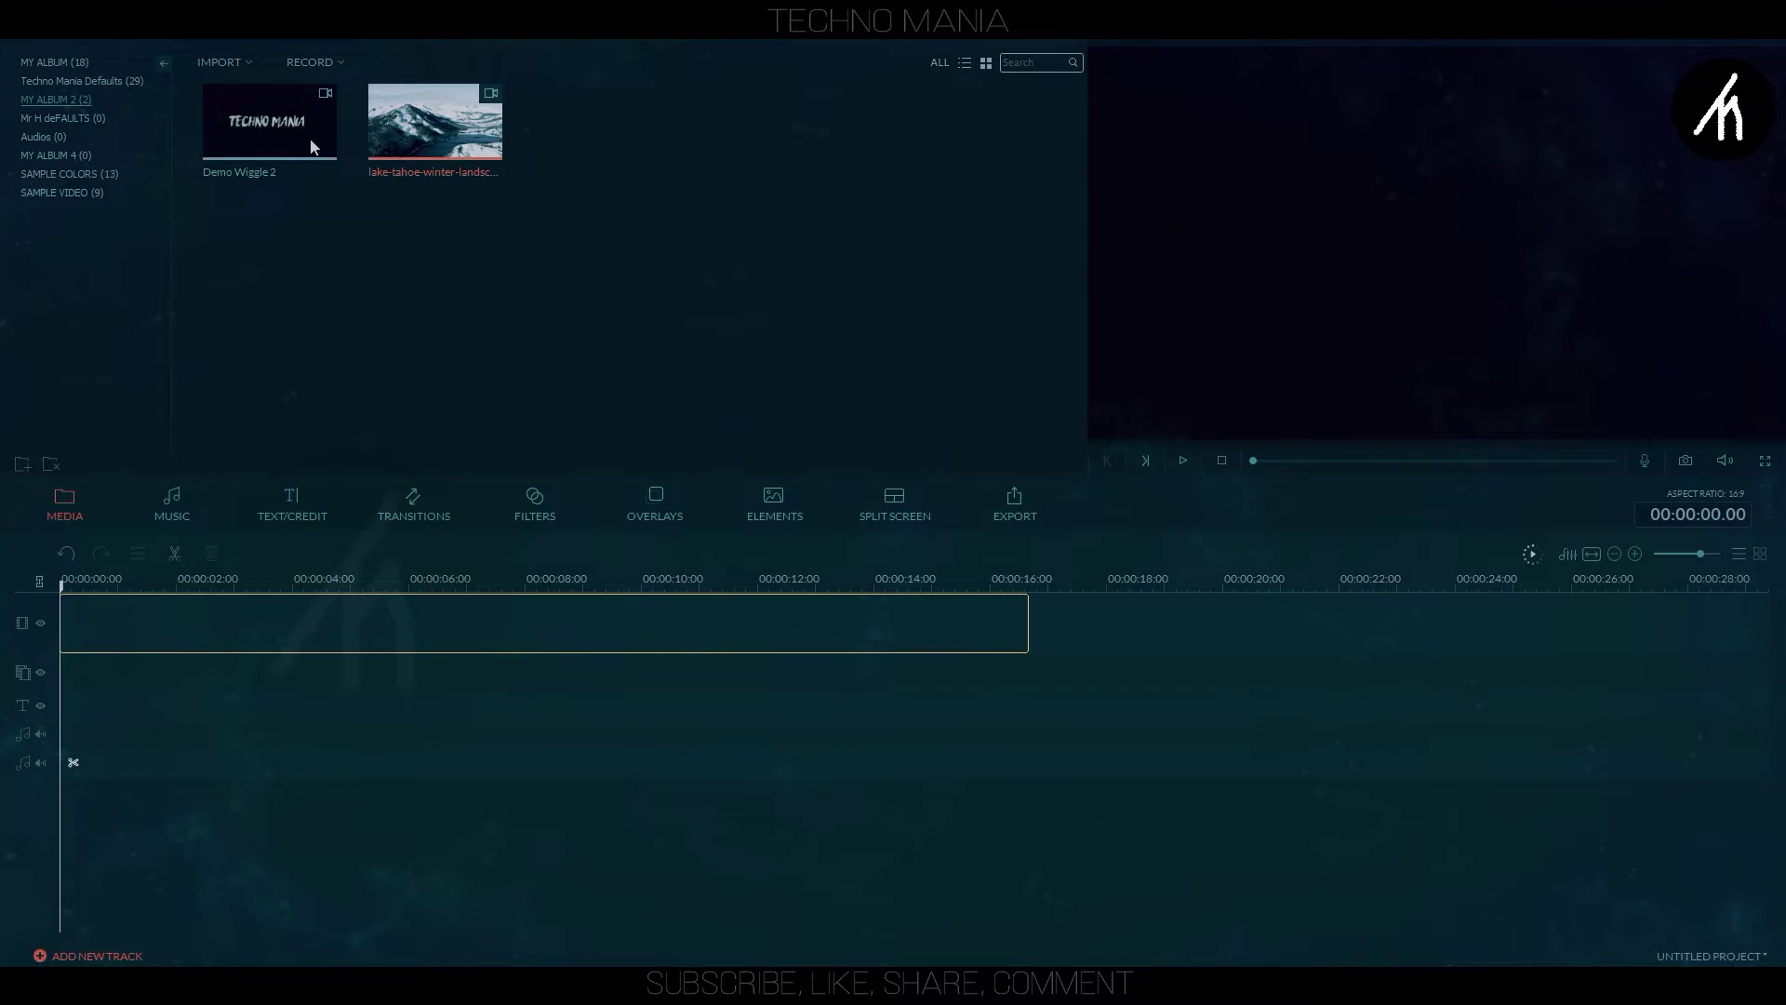
mouse_move(270, 123)
left_mouse_down()
mouse_move(212, 634)
mouse_move(275, 588)
left_mouse_up()
left_click(275, 586)
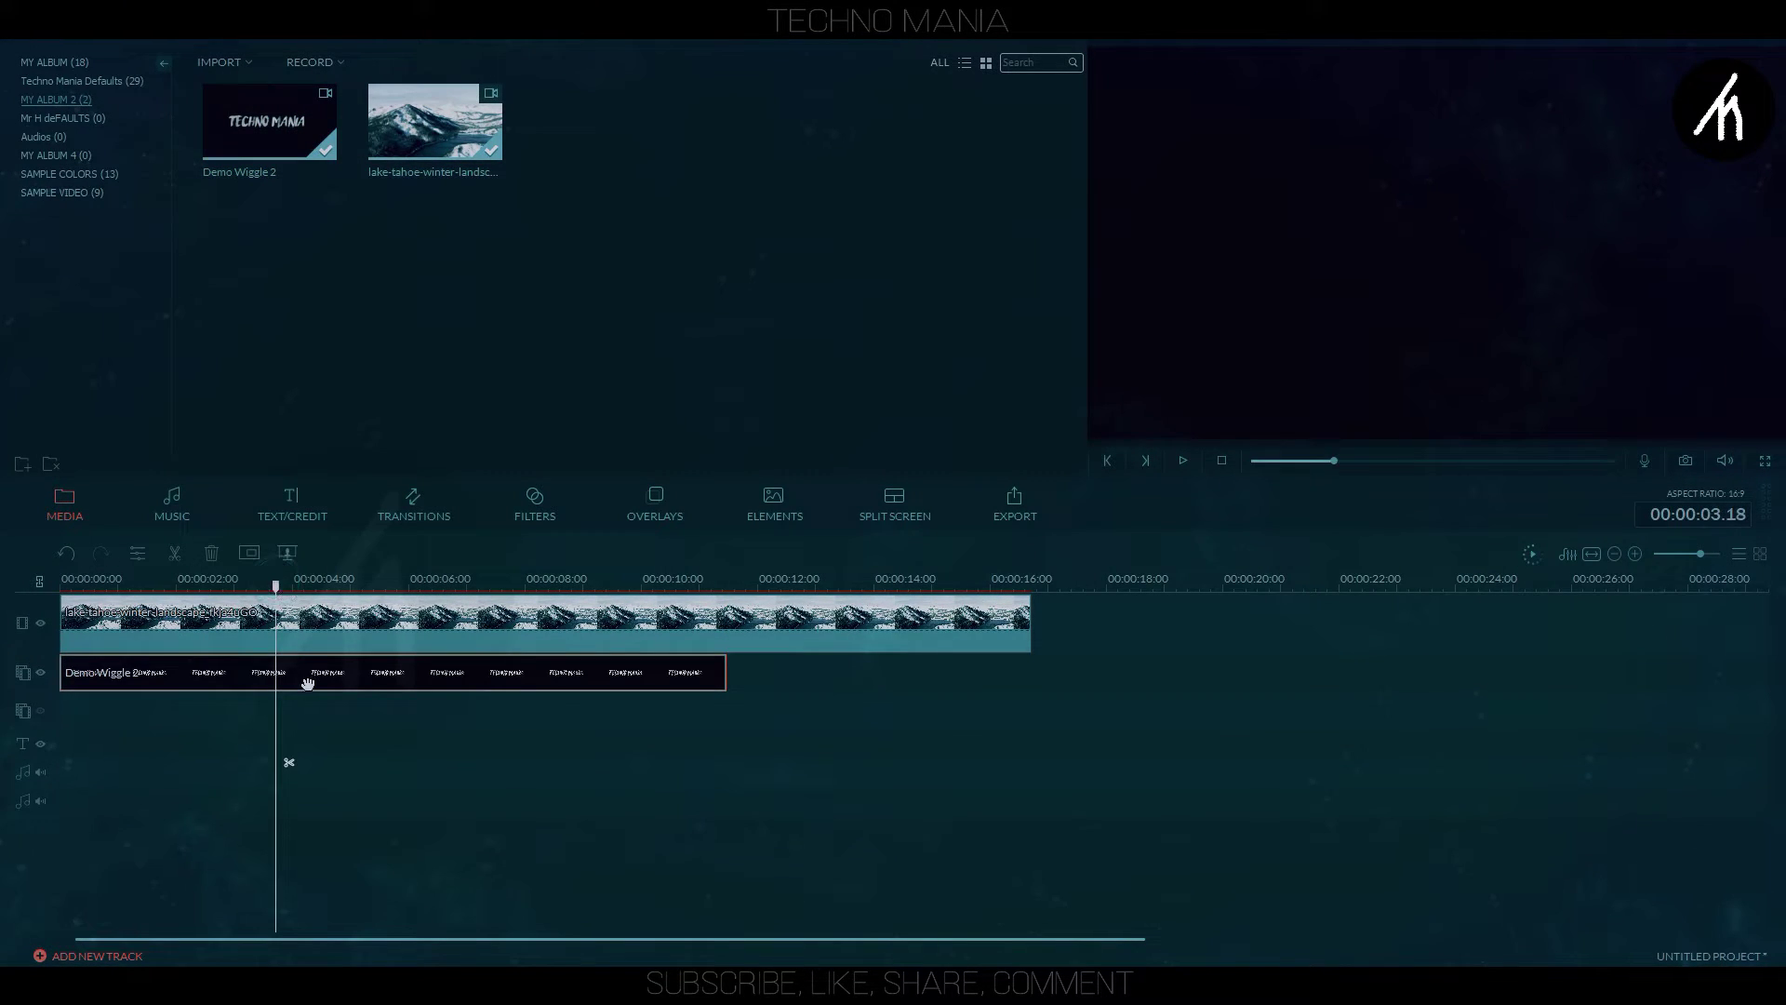
right_click(307, 684)
left_click(366, 820)
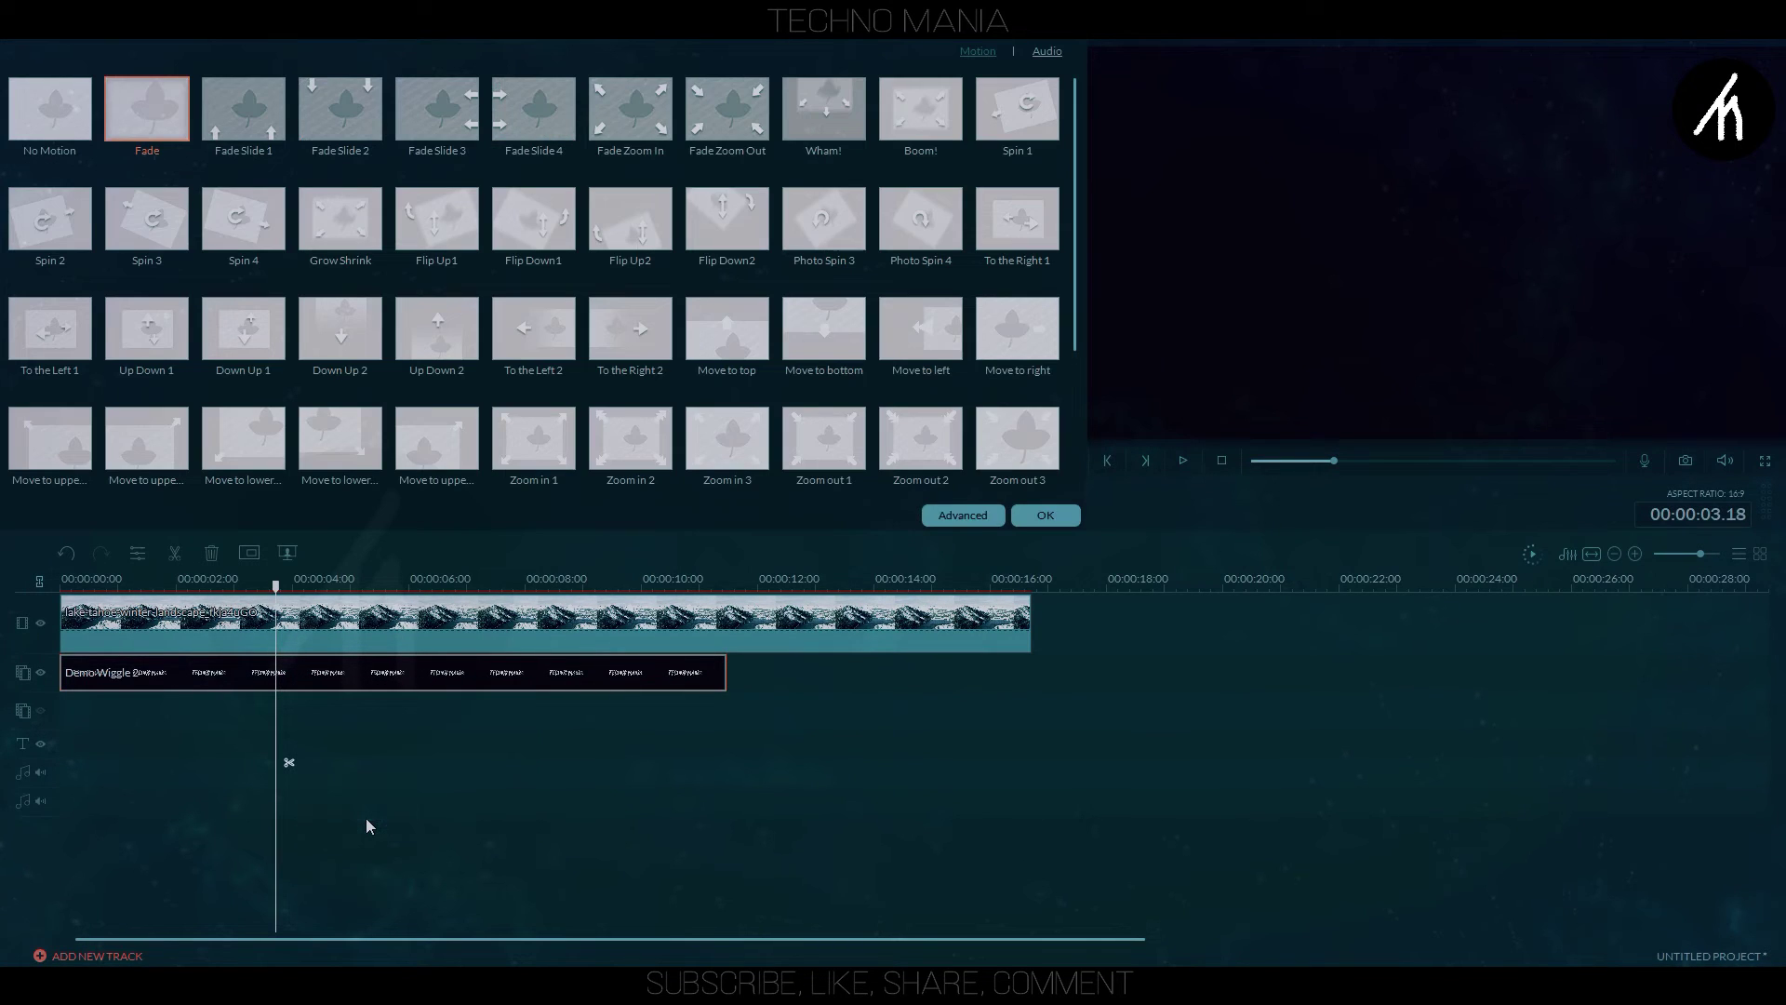
left_click(944, 516)
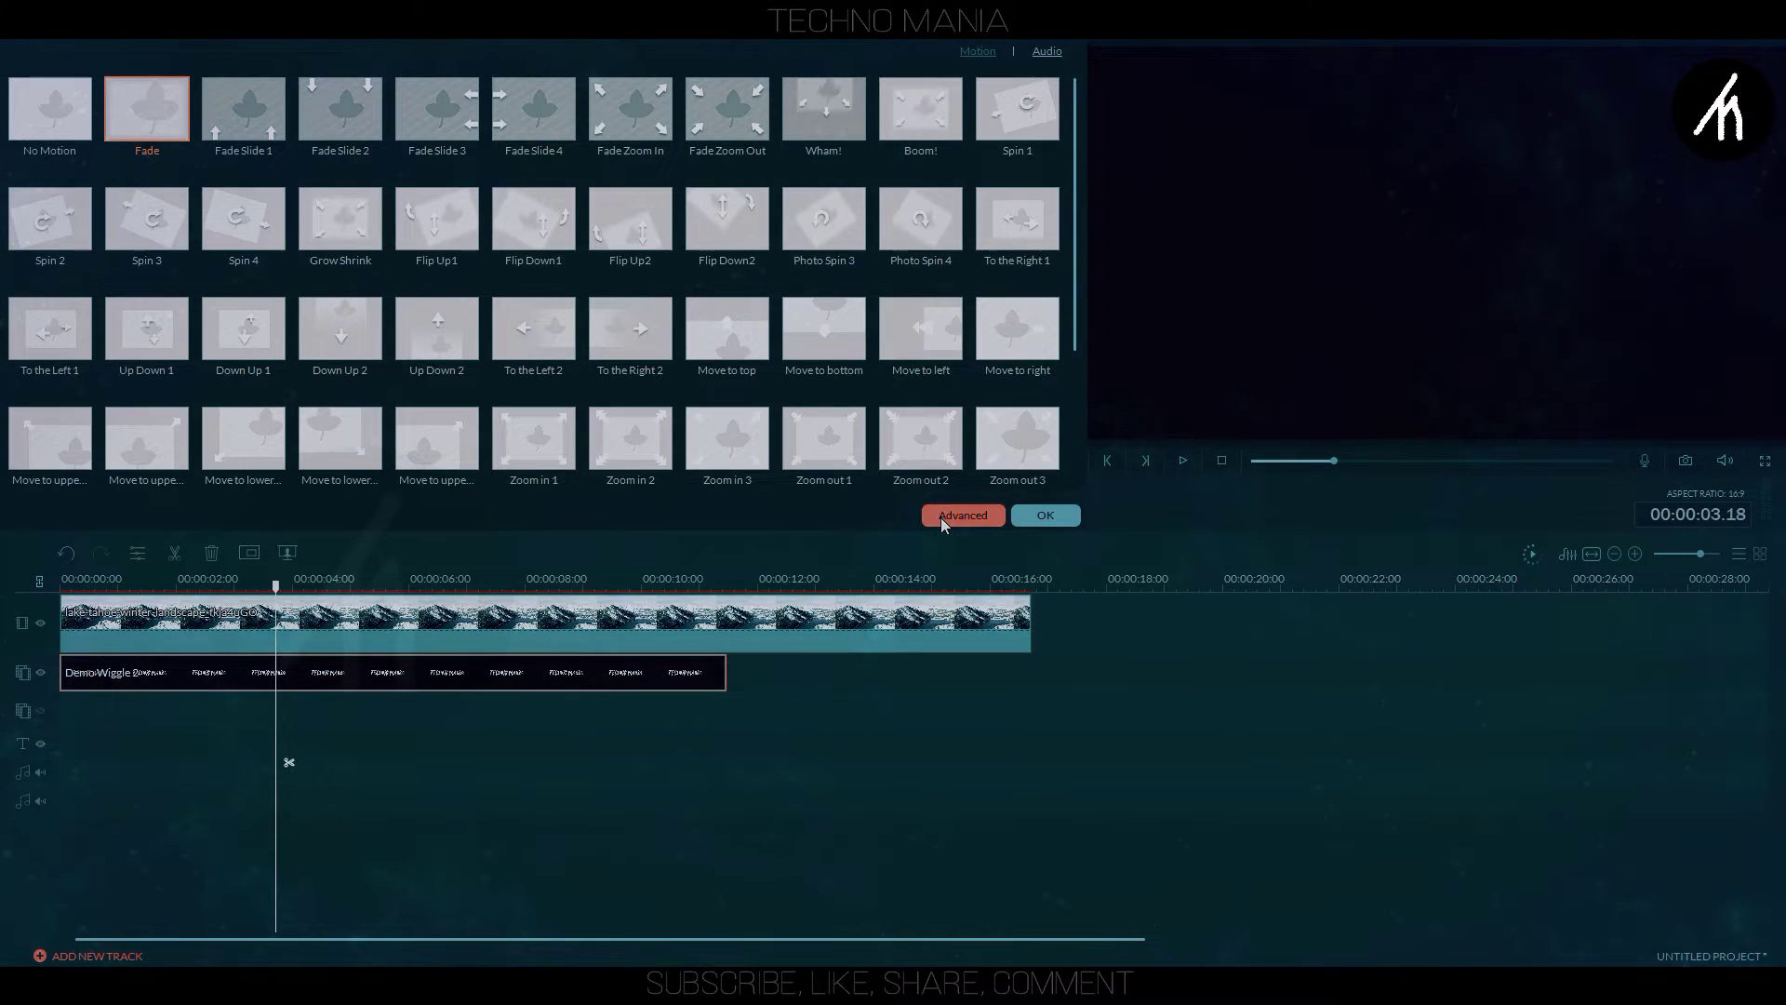
Turn on Chroma Key transparency for the TECHNO MANIA title and drag Intensity Level up, reaching 37
left_click(610, 254)
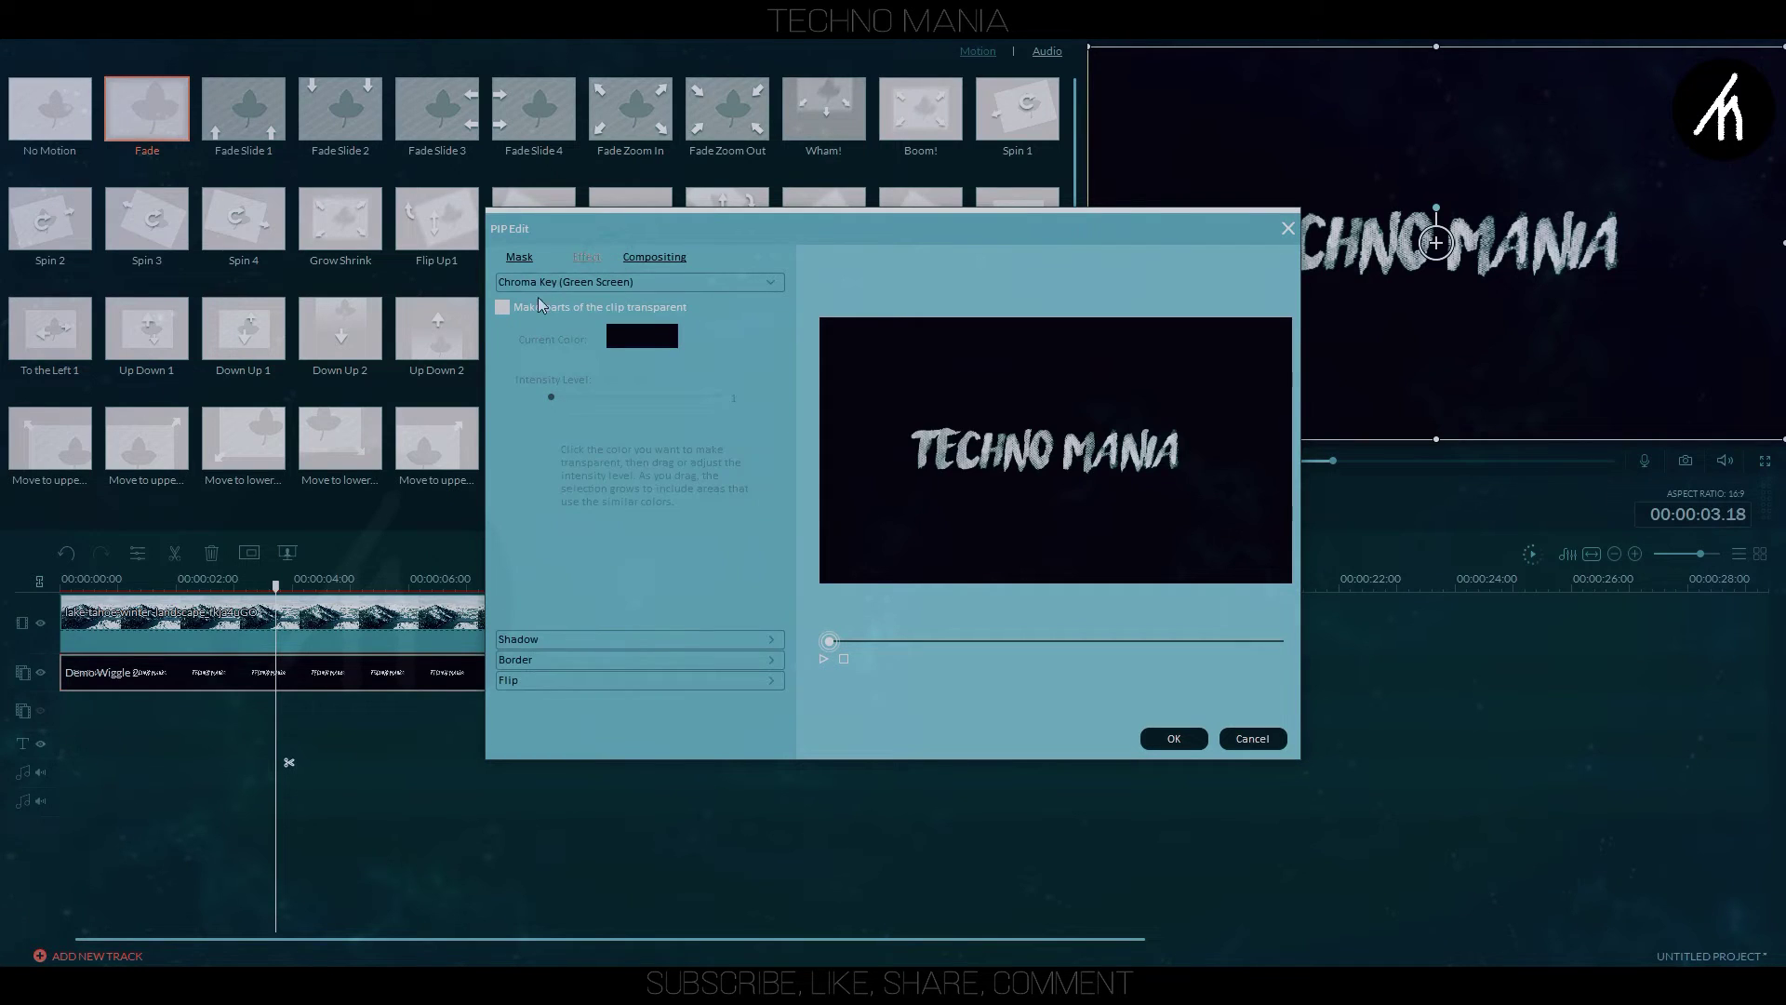
left_click(518, 307)
left_click_drag(602, 398, 758, 383)
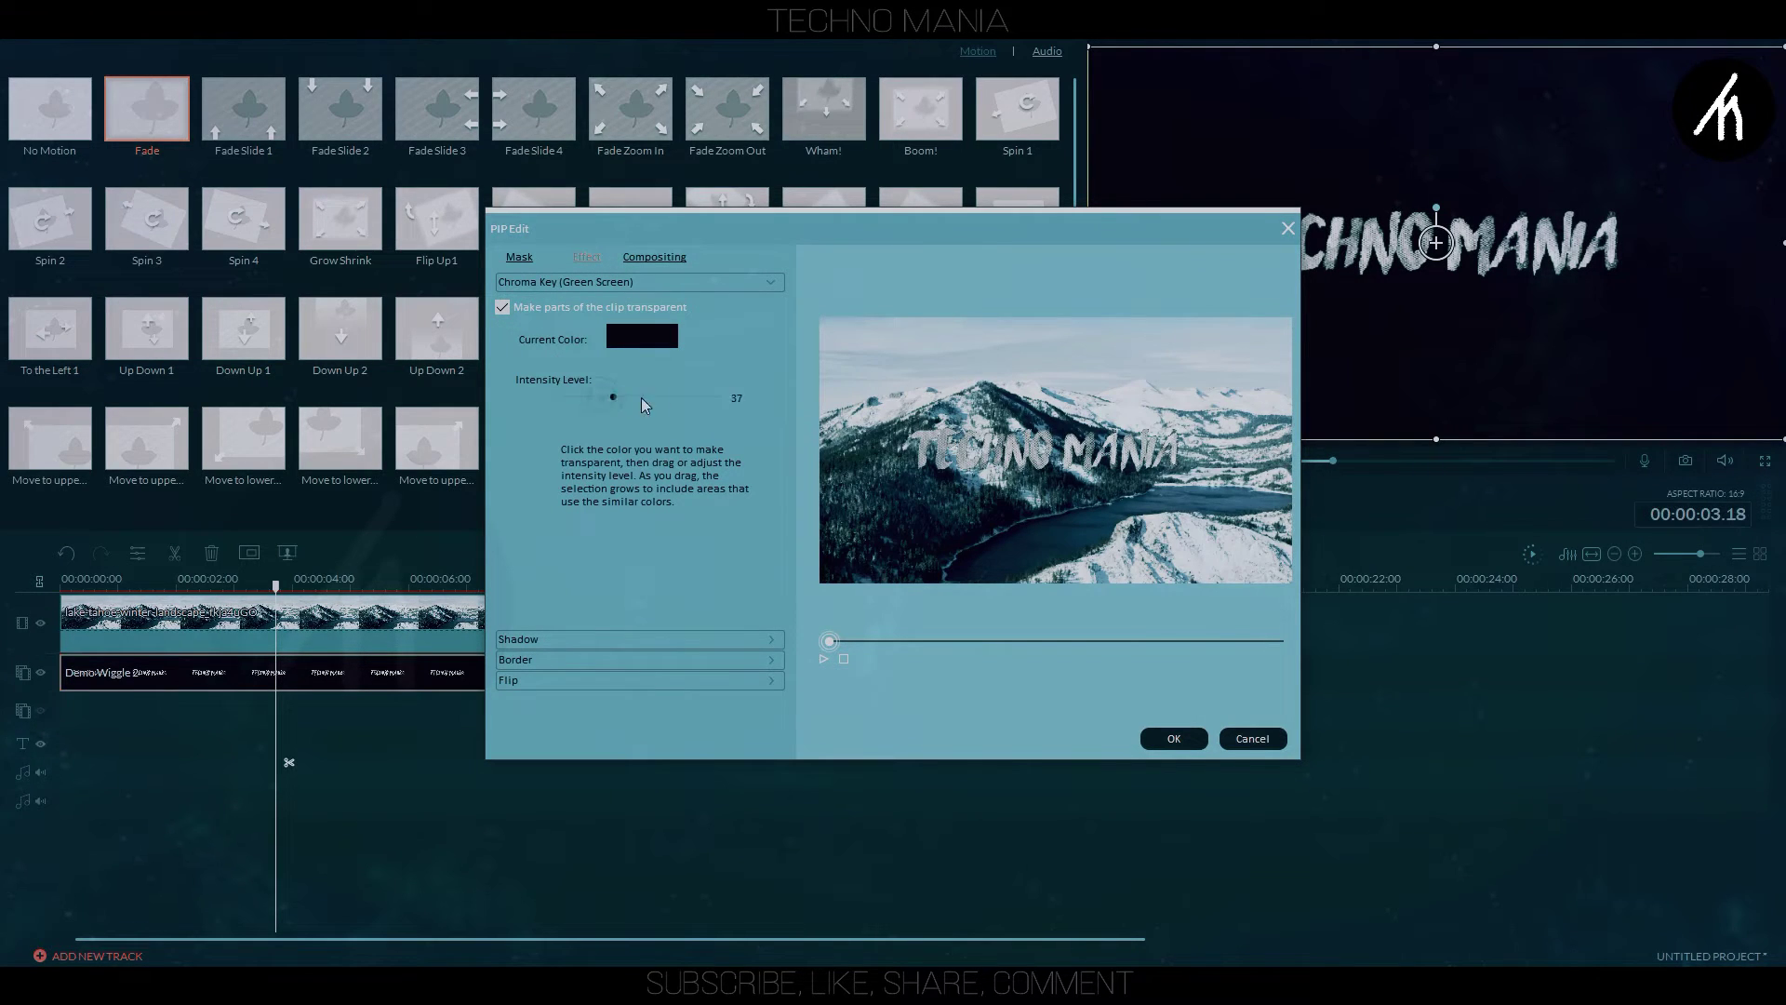